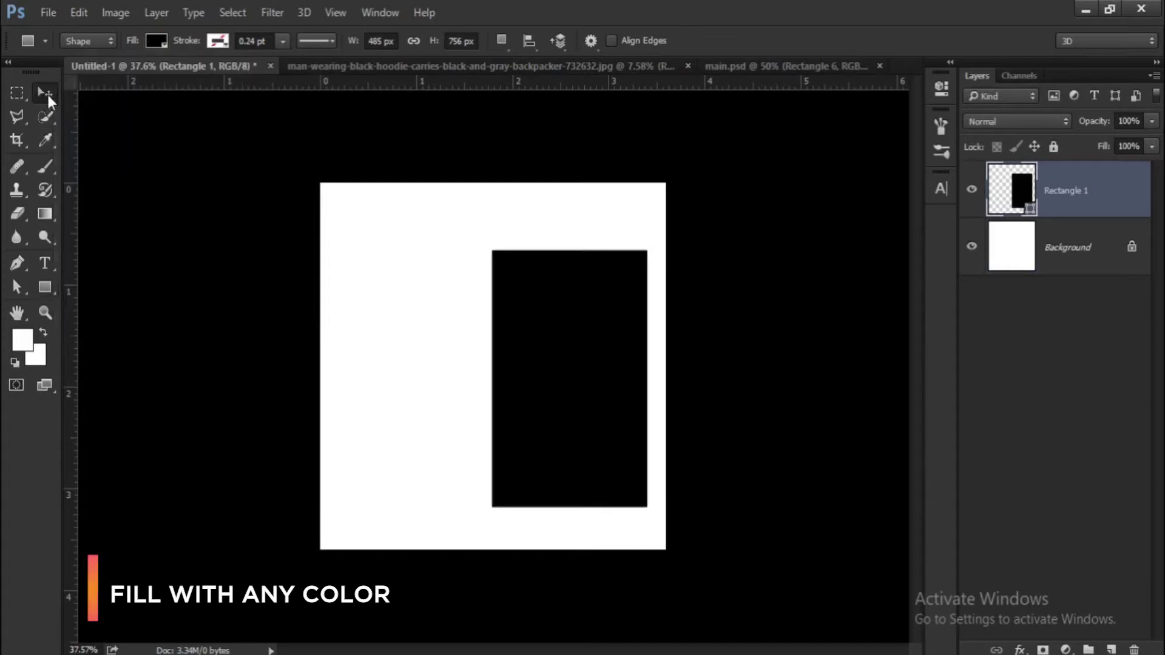
# Move the black rectangle up slightly on the canvas and stretch its lower edge a little downward
pyautogui.scroll(1, 441, 325)
pyautogui.moveTo(593, 377); pyautogui.dragTo(599, 359)
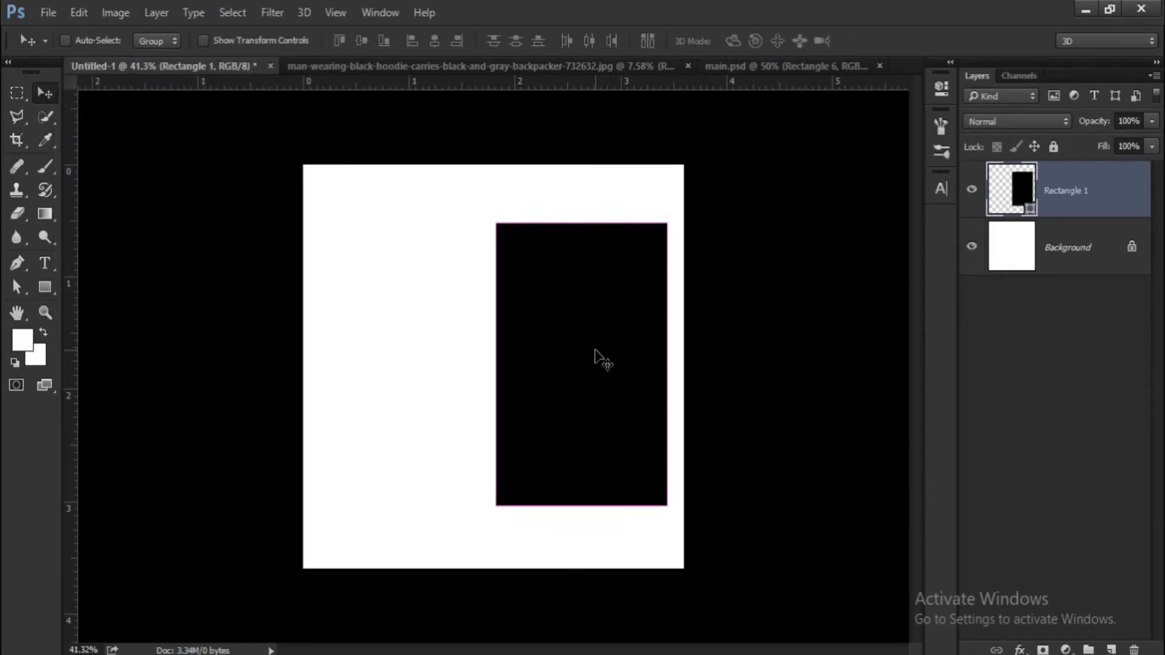
pyautogui.hotkey('ctrl', 't')
pyautogui.moveTo(588, 507); pyautogui.dragTo(589, 513)
pyautogui.press('Return')
pyautogui.hotkey('ctrl', '0')
pyautogui.scroll(-1, 589, 508)
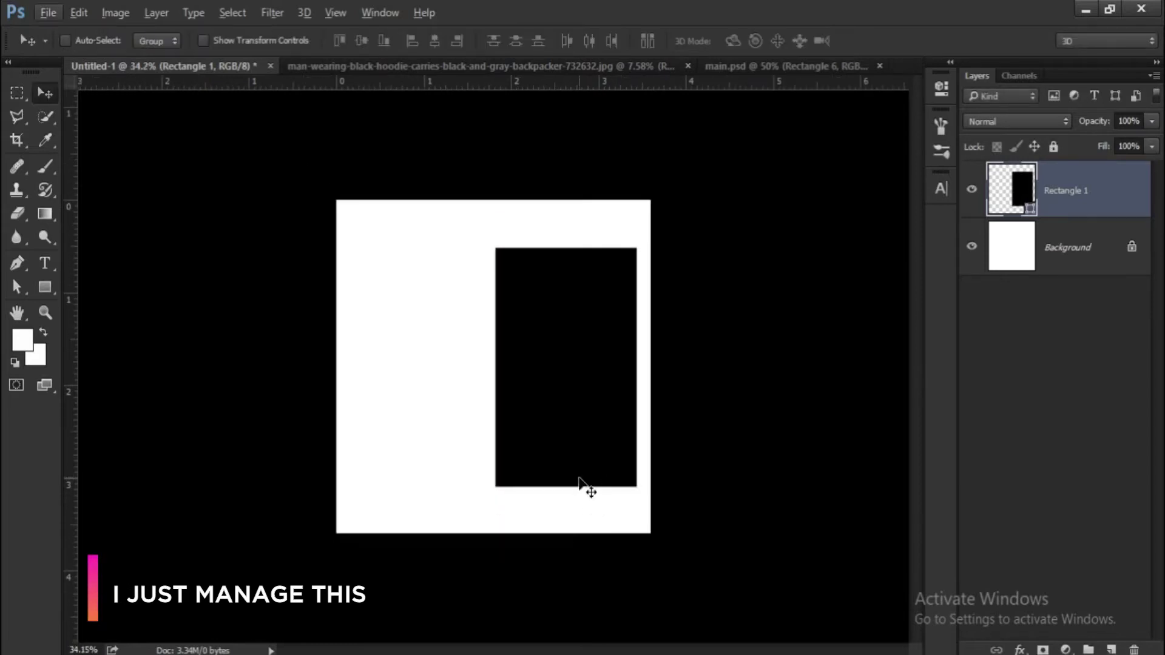
# Copy the hooded backpacker photo into the Untitled-1 document and convert its layer to a smart object
pyautogui.click(392, 68)
pyautogui.moveTo(561, 325); pyautogui.dragTo(514, 341)
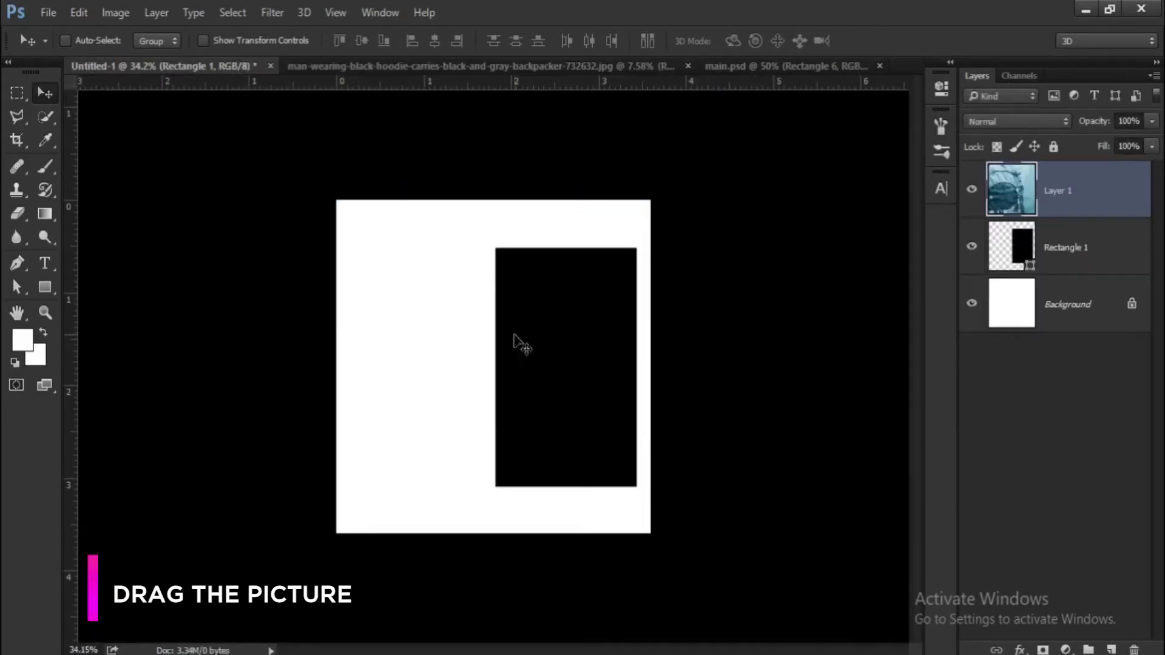
pyautogui.scroll(-5, 514, 338)
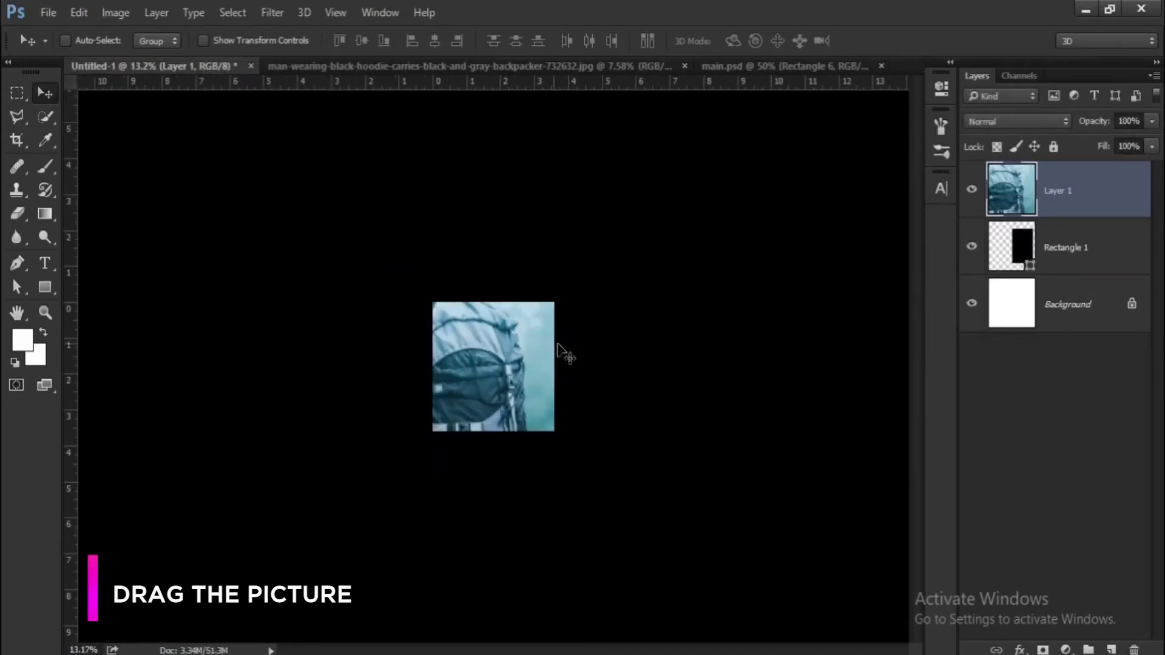
pyautogui.rightClick(1111, 191)
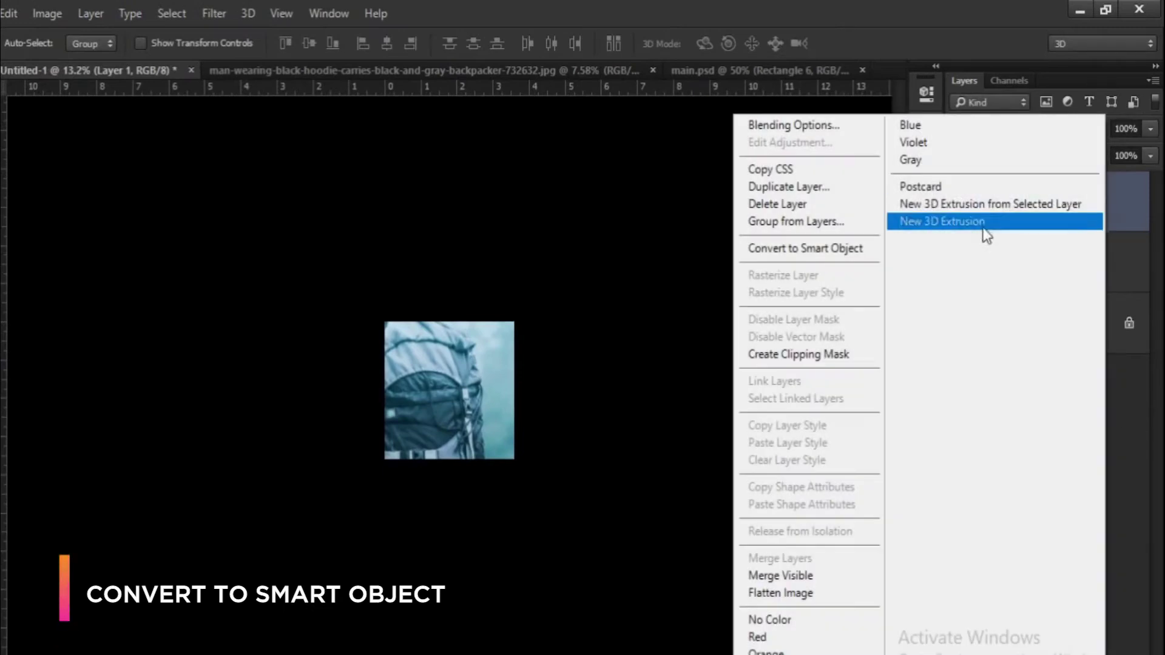
pyautogui.click(876, 254)
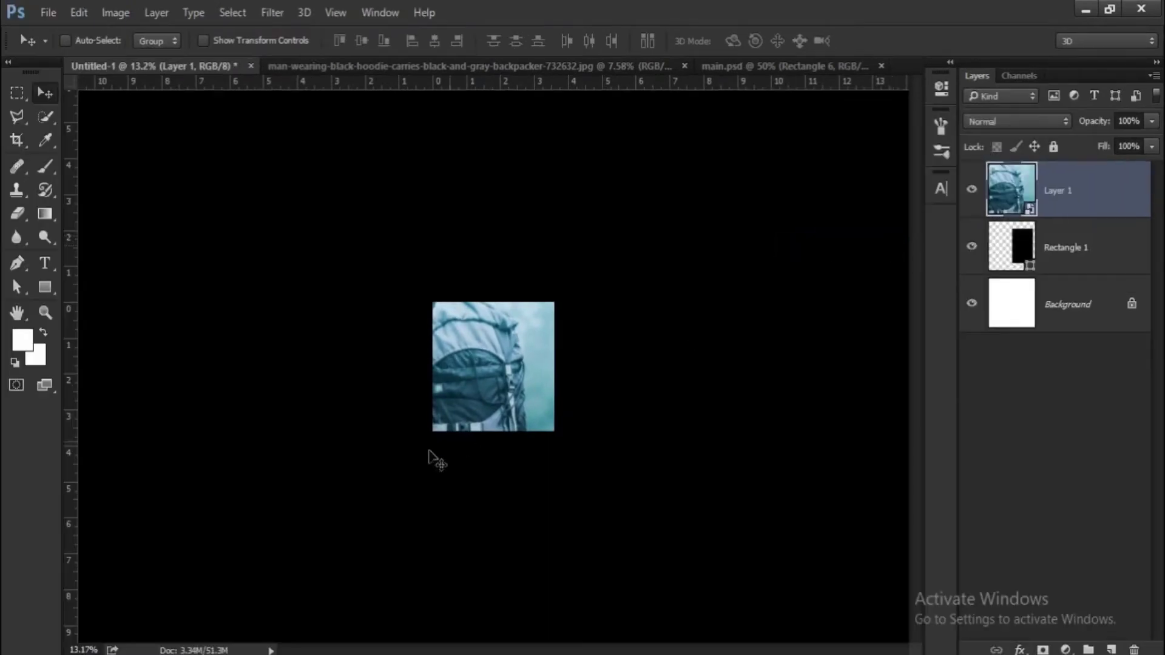
# Scale the backpacker photo down to about 19.65% so it fits within the canvas height
pyautogui.scroll(-1, 436, 459)
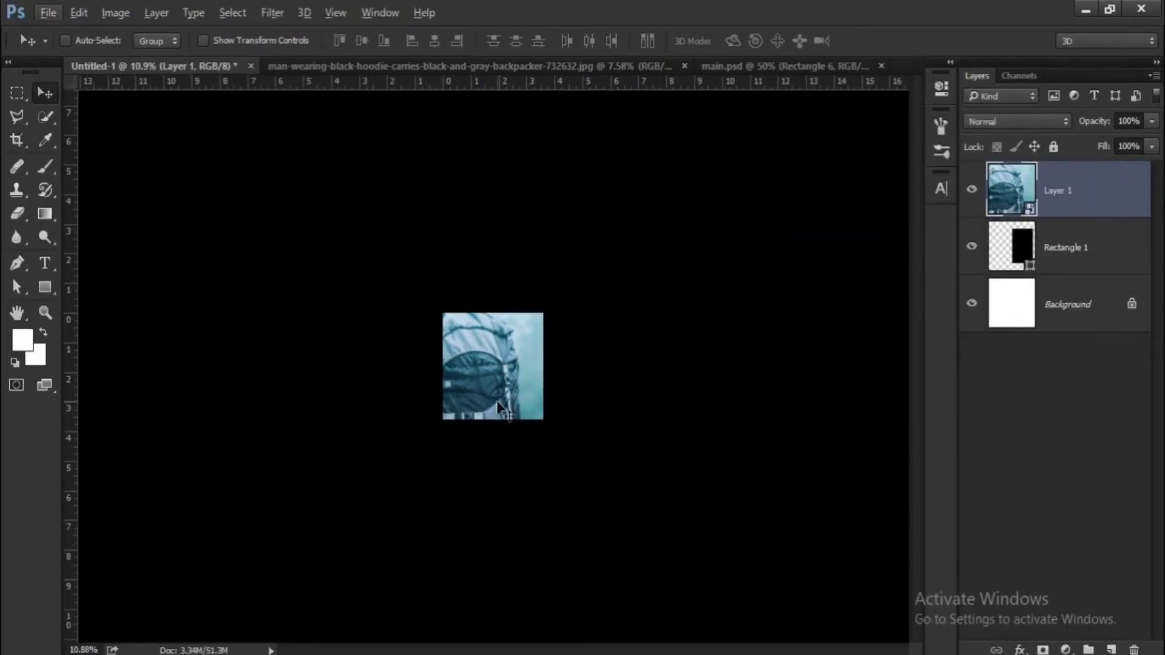
pyautogui.hotkey('ctrl', 't')
pyautogui.scroll(-3, 497, 405)
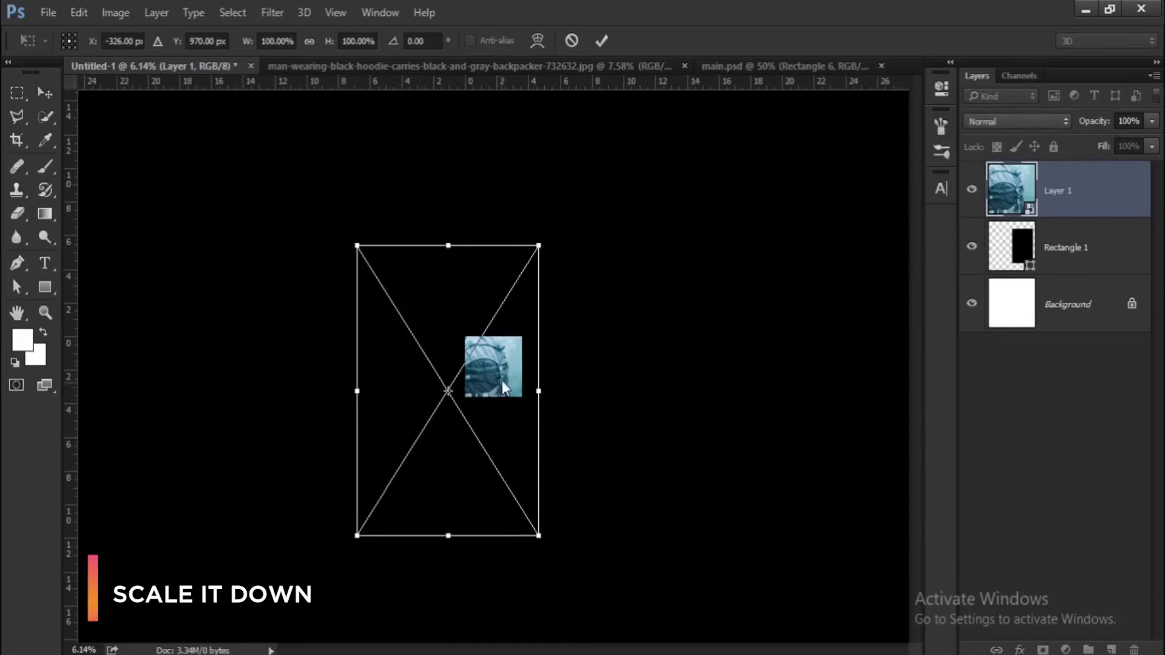
pyautogui.moveTo(497, 362); pyautogui.dragTo(602, 450)
pyautogui.moveTo(647, 625); pyautogui.dragTo(501, 394)
pyautogui.scroll(15, 484, 394)
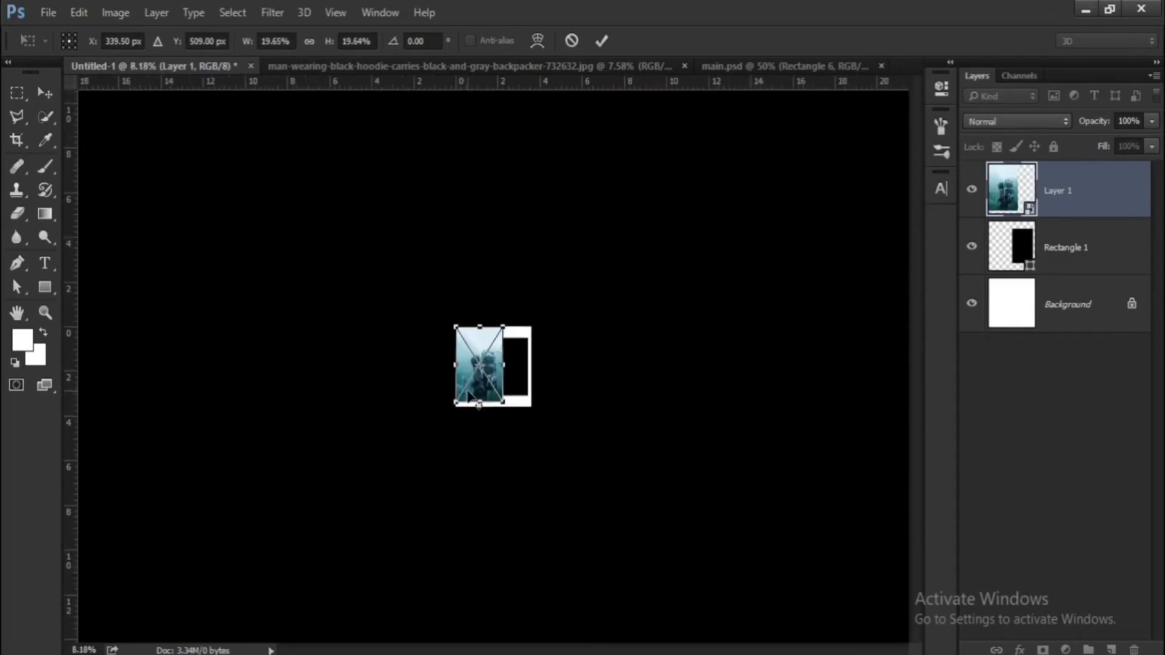
# Position the photo over the black rectangle and reduce its scale to about 18.2%
pyautogui.moveTo(473, 407); pyautogui.dragTo(552, 407)
pyautogui.scroll(2, 517, 429)
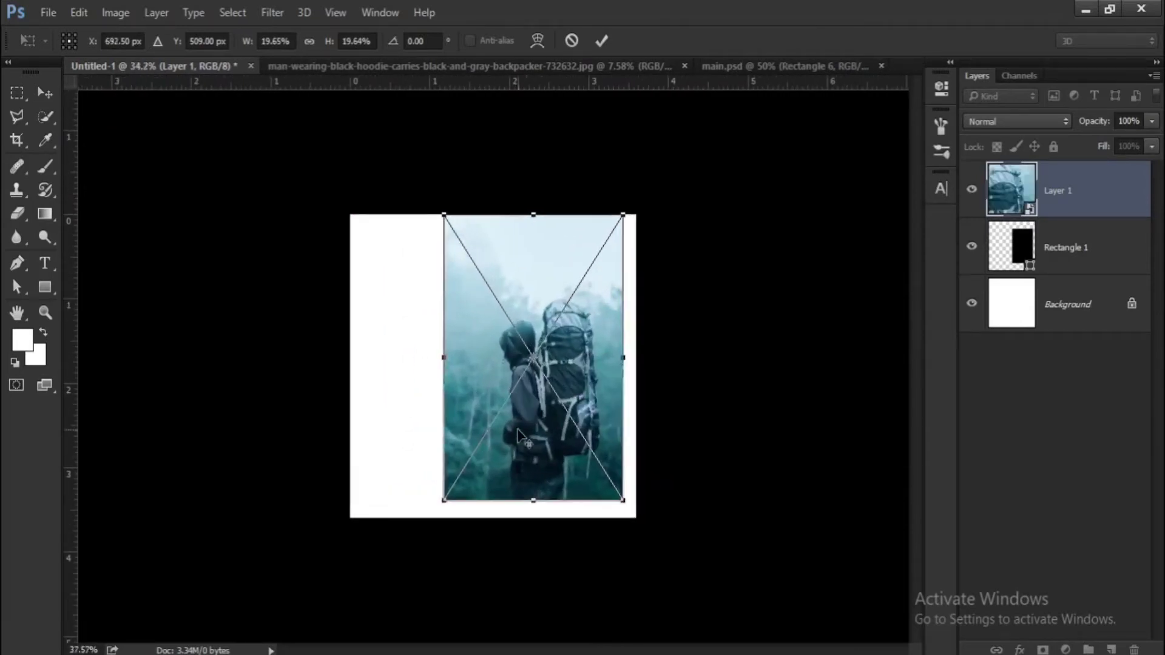
pyautogui.scroll(1, 517, 428)
pyautogui.moveTo(435, 183); pyautogui.dragTo(453, 203)
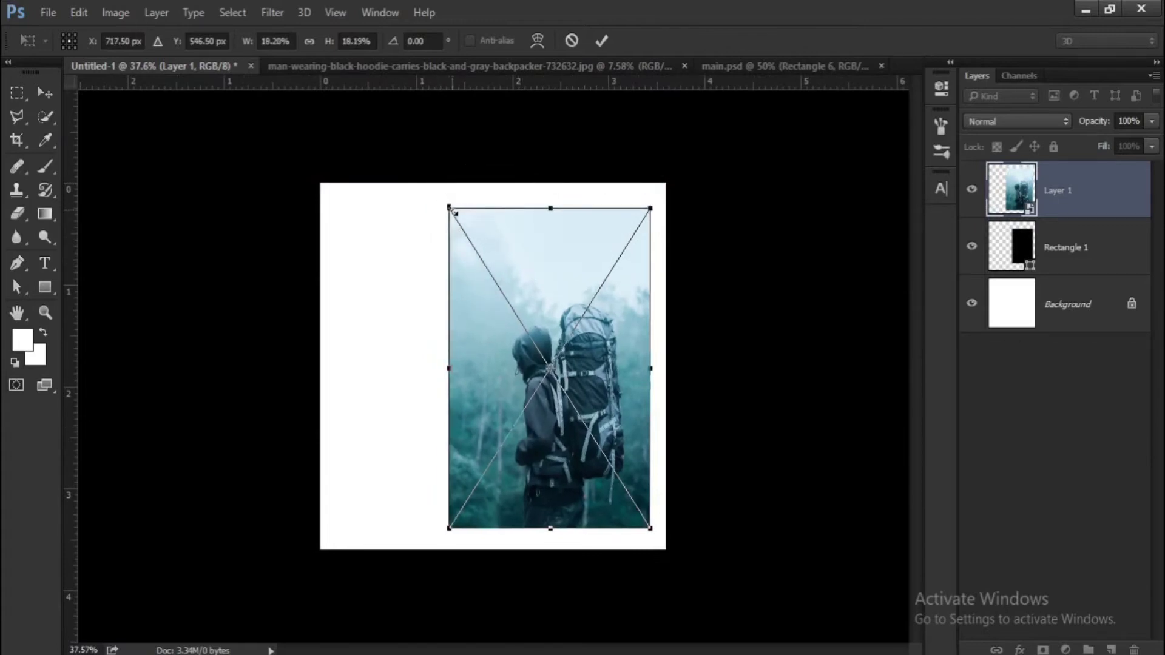
pyautogui.moveTo(486, 297); pyautogui.dragTo(492, 297)
pyautogui.press('Return')
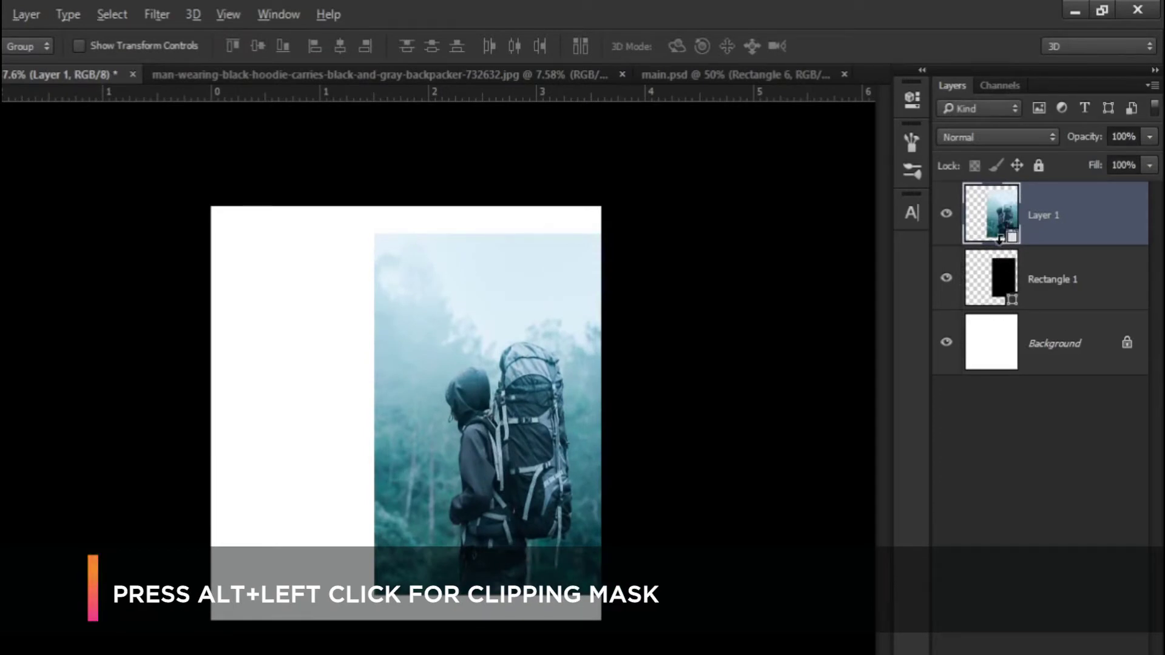
# Clip the photo to the rectangle with a clipping mask and shift it up within the frame
pyautogui.keyDown('alt'); pyautogui.click(998, 241); pyautogui.keyUp('alt')
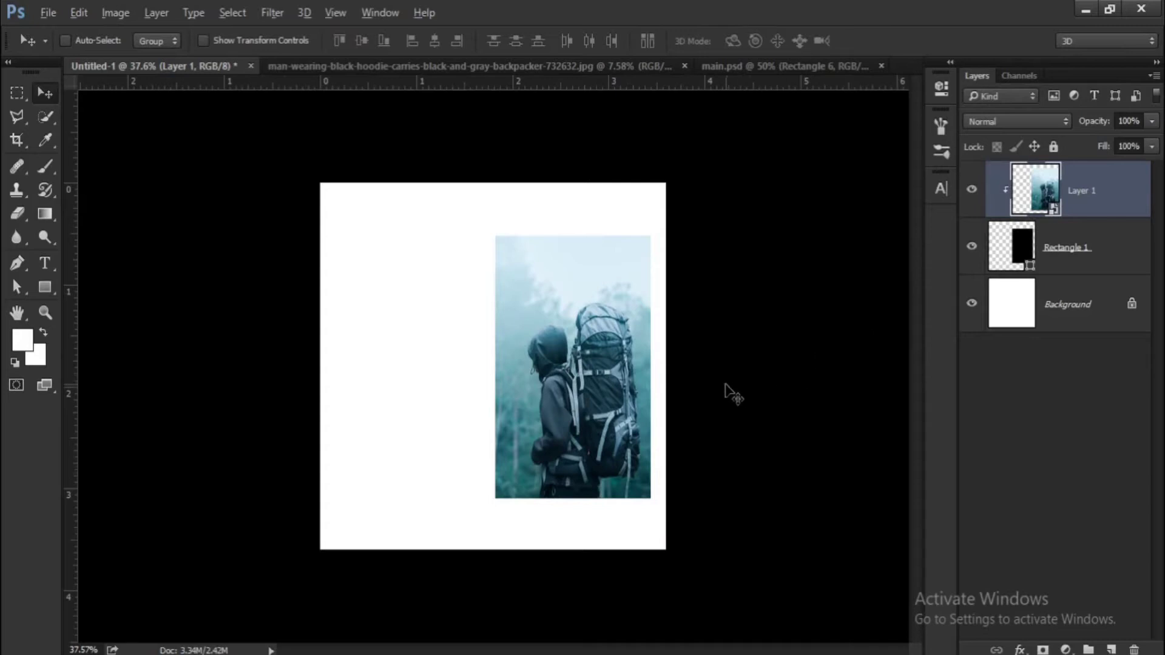
pyautogui.scroll(2, 733, 394)
pyautogui.moveTo(642, 403); pyautogui.dragTo(643, 358)
pyautogui.scroll(2, 539, 368)
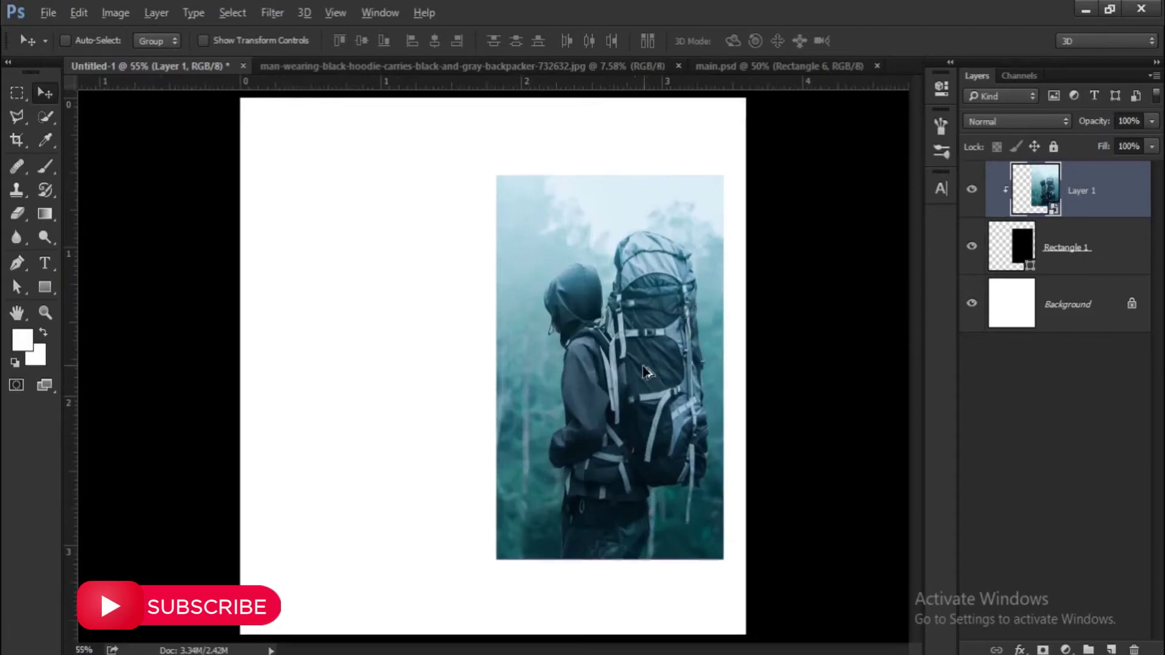
# Widen the rectangle frame slightly by stretching both its left and right edges outward
pyautogui.click(1063, 254)
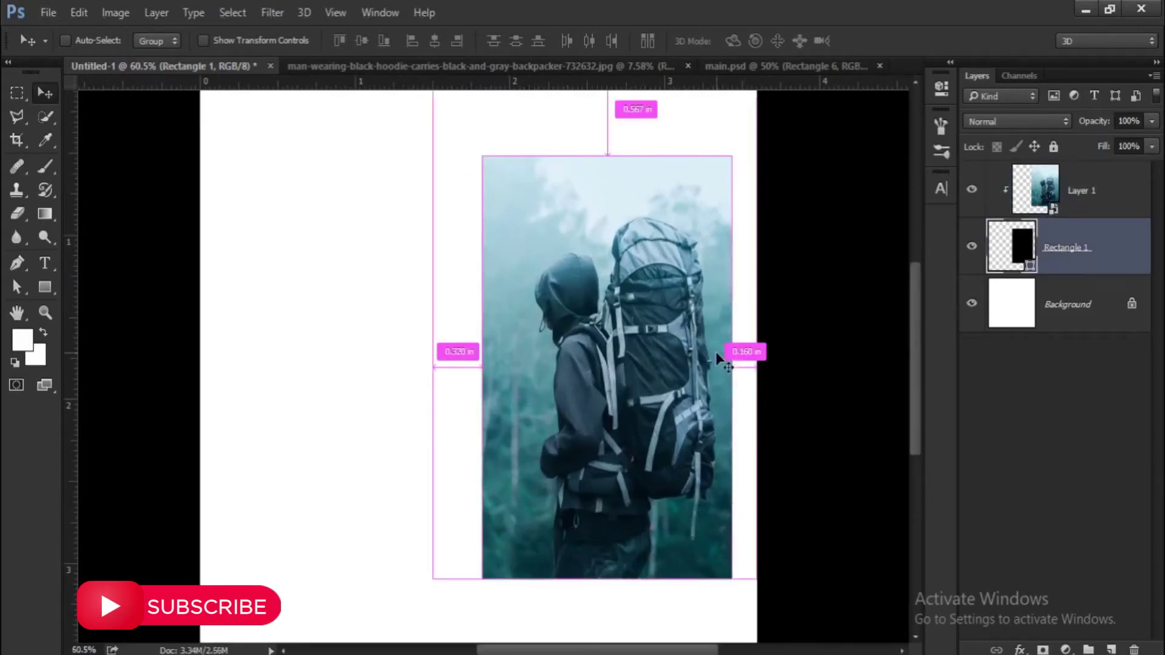
pyautogui.hotkey('ctrl', 't')
pyautogui.moveTo(484, 364); pyautogui.dragTo(476, 365)
pyautogui.moveTo(733, 362); pyautogui.dragTo(738, 363)
pyautogui.press('Return')
pyautogui.scroll(-1, 686, 406)
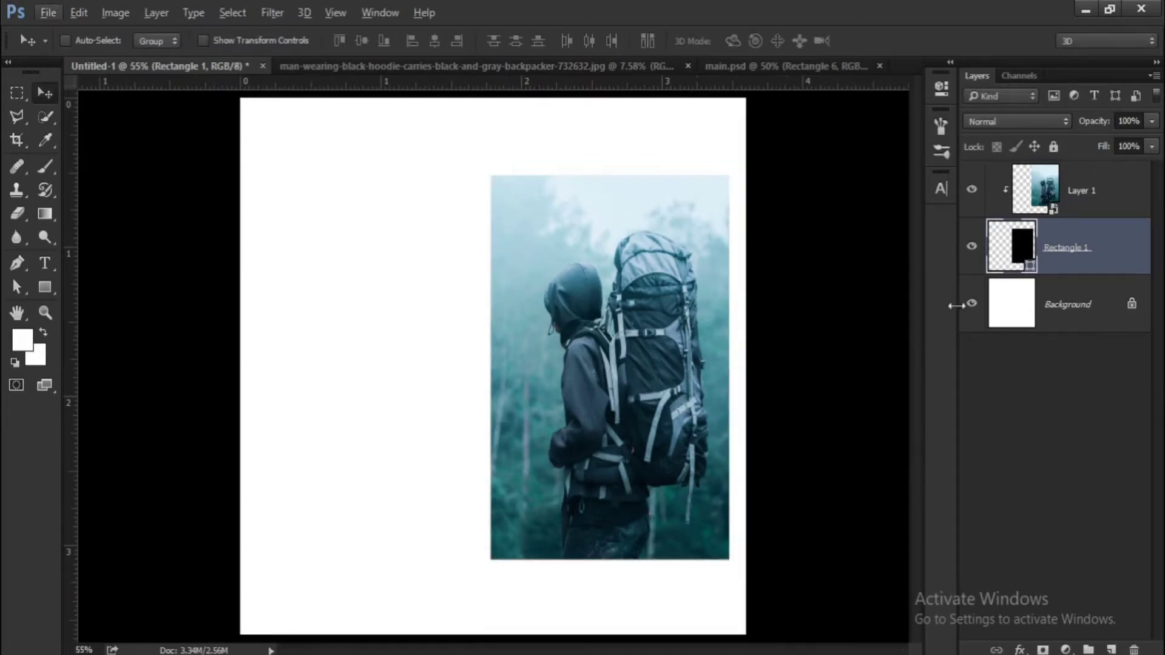
# Rasterize the clipped photo layer, Layer 1
pyautogui.click(1075, 192)
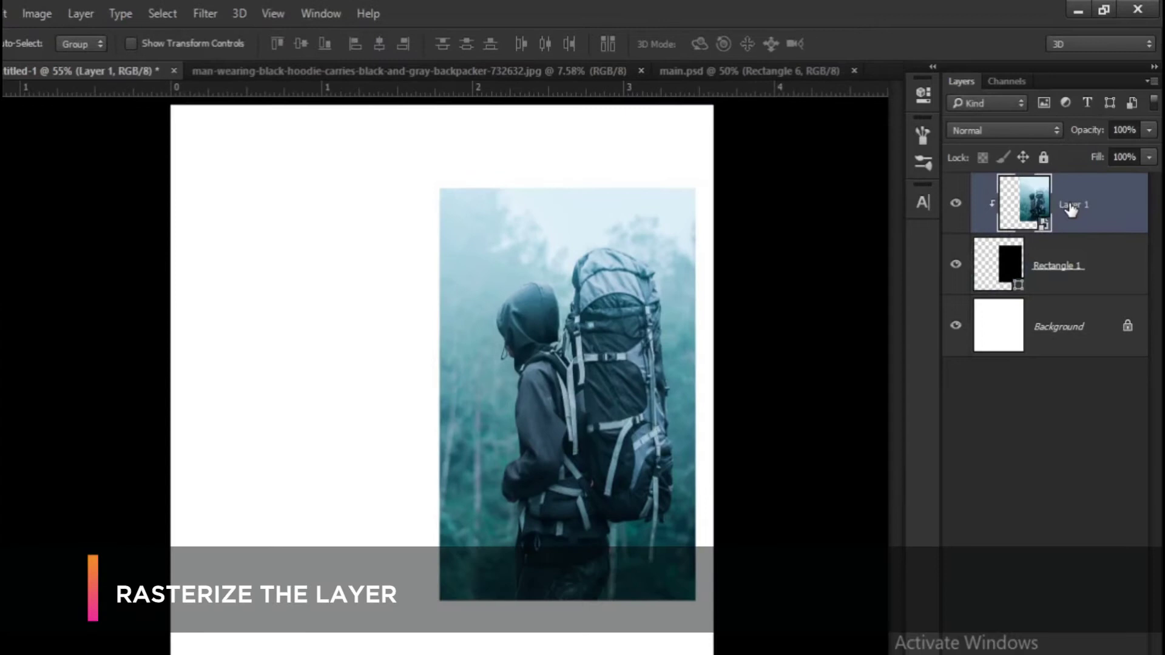
pyautogui.rightClick(1079, 191)
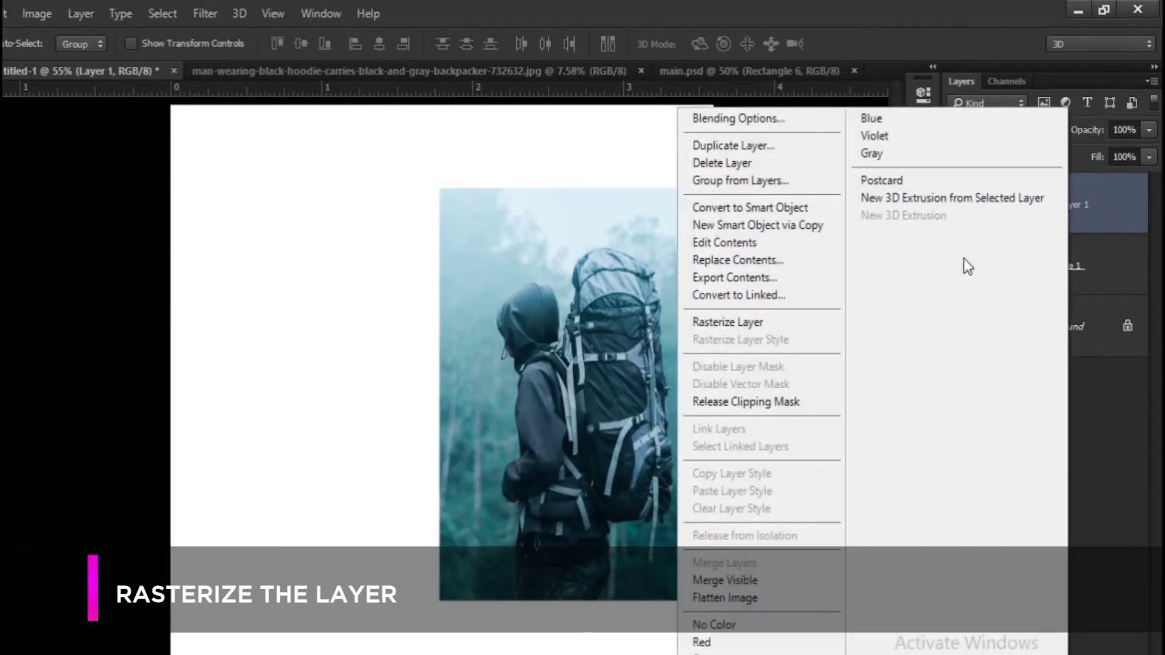
pyautogui.click(766, 320)
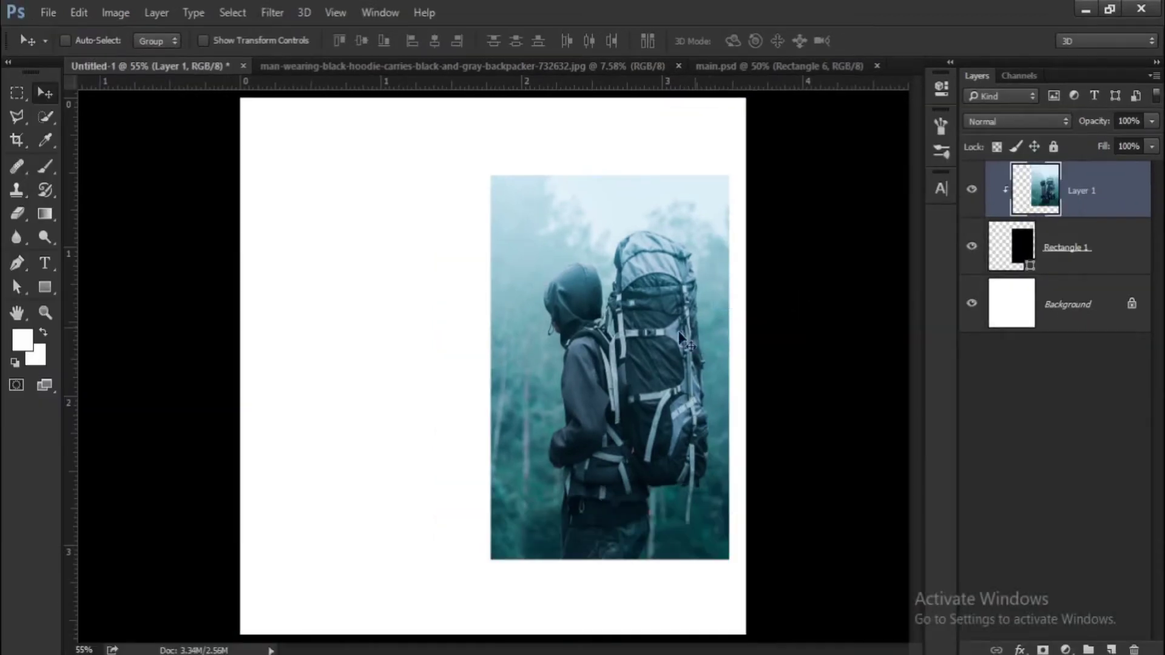
# Select the backpacker's hood and upper jacket with the Quick Selection tool at brush size 30
pyautogui.scroll(3, 679, 337)
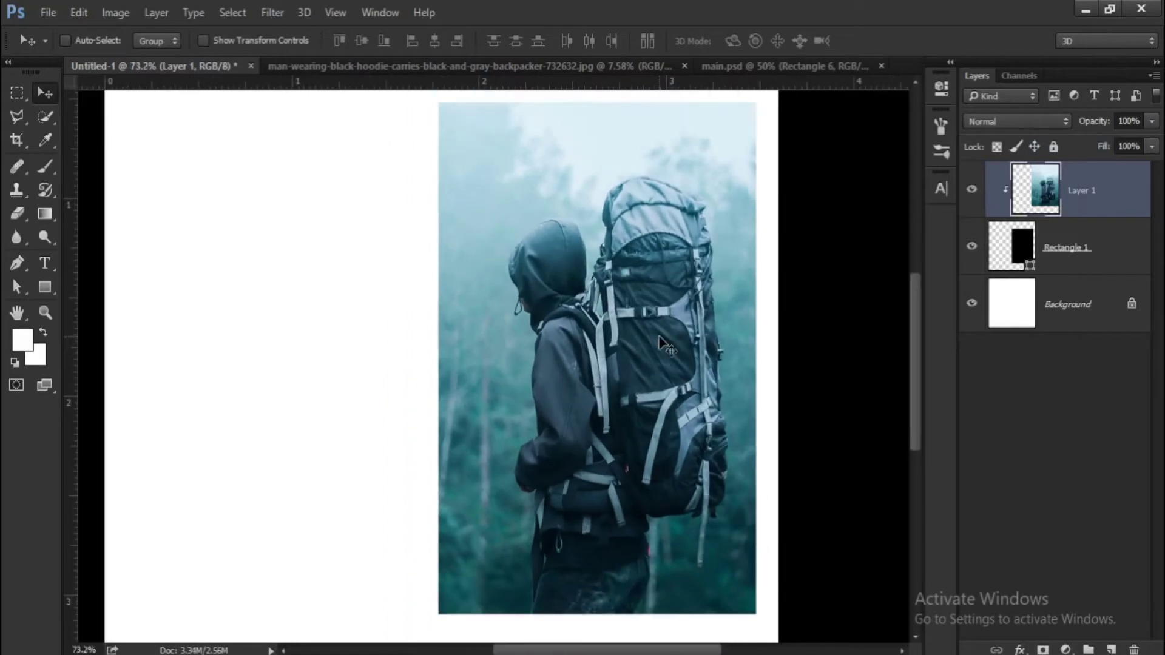
pyautogui.click(49, 118)
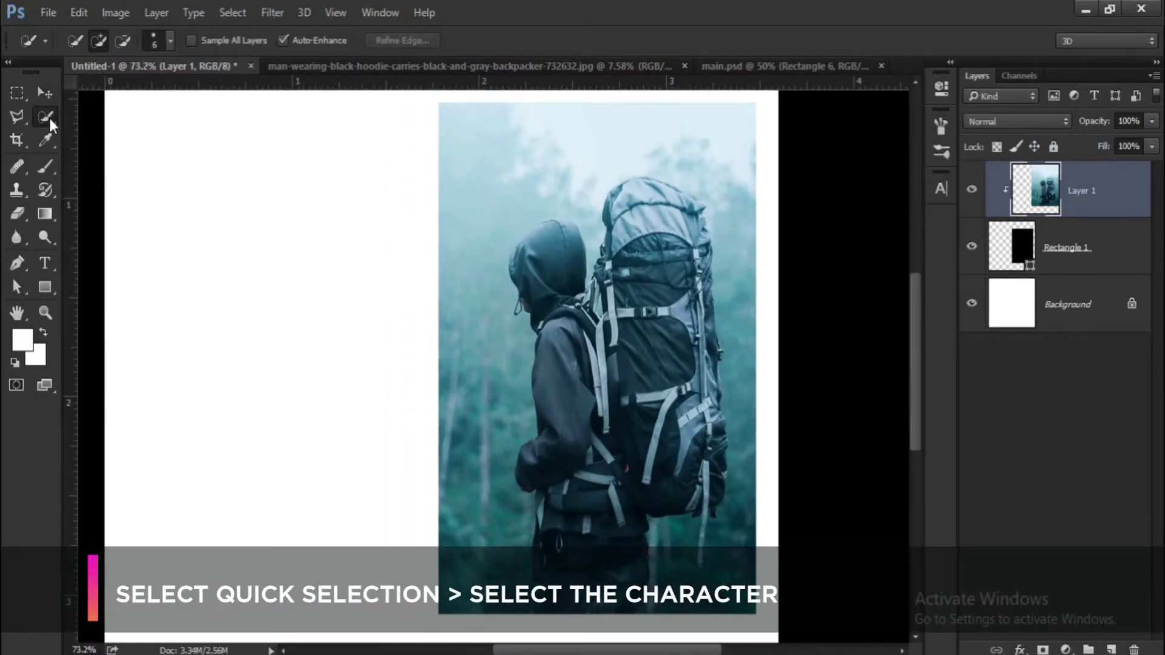
pyautogui.scroll(1, 671, 385)
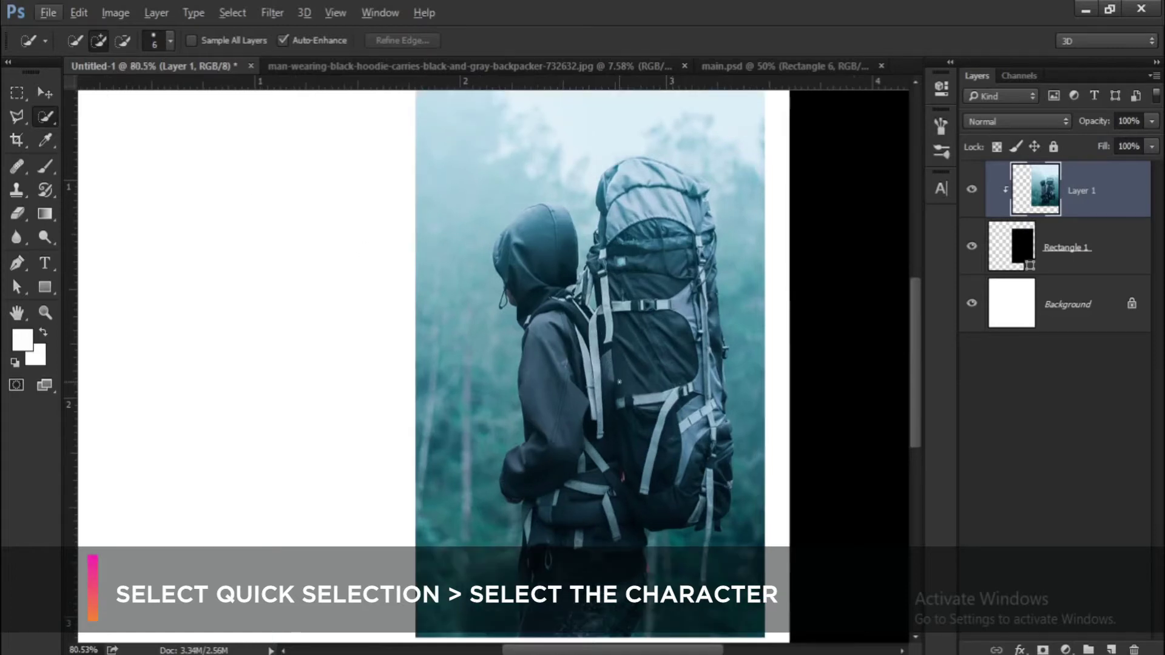
pyautogui.press(']')
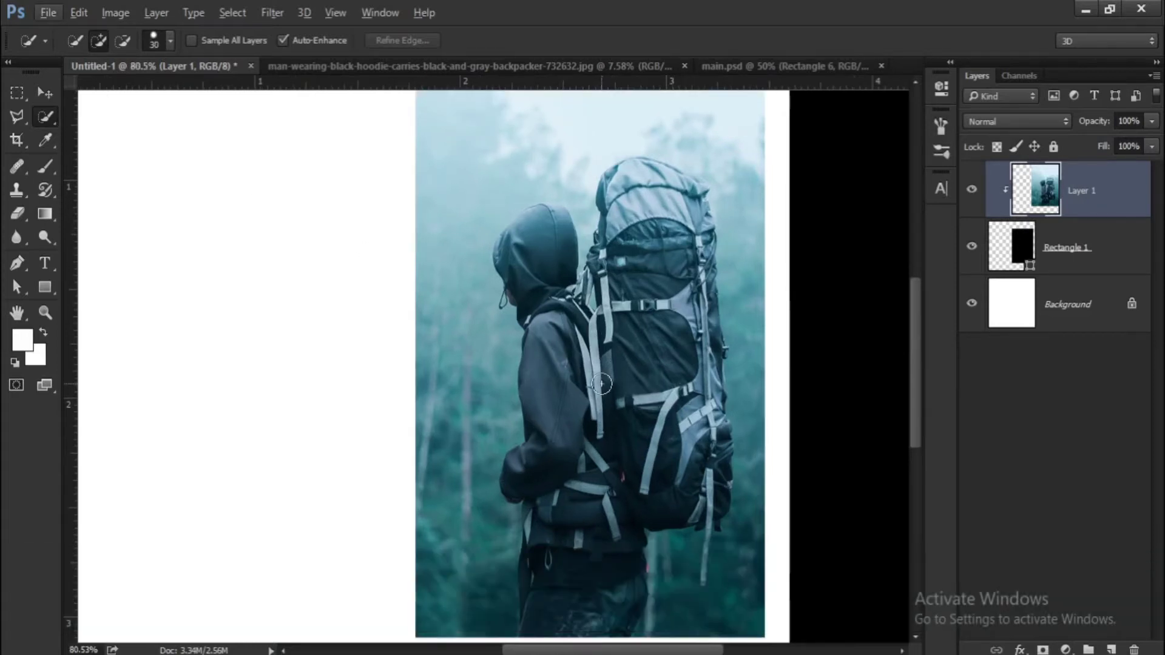
pyautogui.scroll(2, 577, 343)
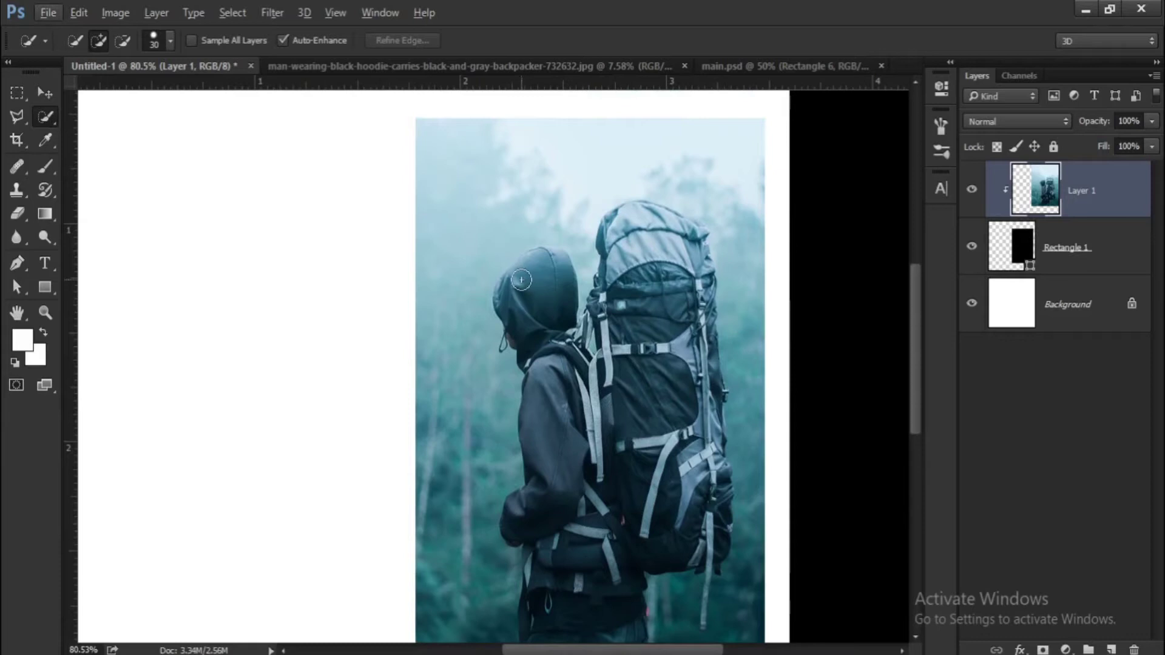
pyautogui.moveTo(518, 269)
pyautogui.mouseDown()
pyautogui.moveTo(538, 256)
pyautogui.moveTo(554, 262)
pyautogui.moveTo(559, 437)
pyautogui.mouseUp()
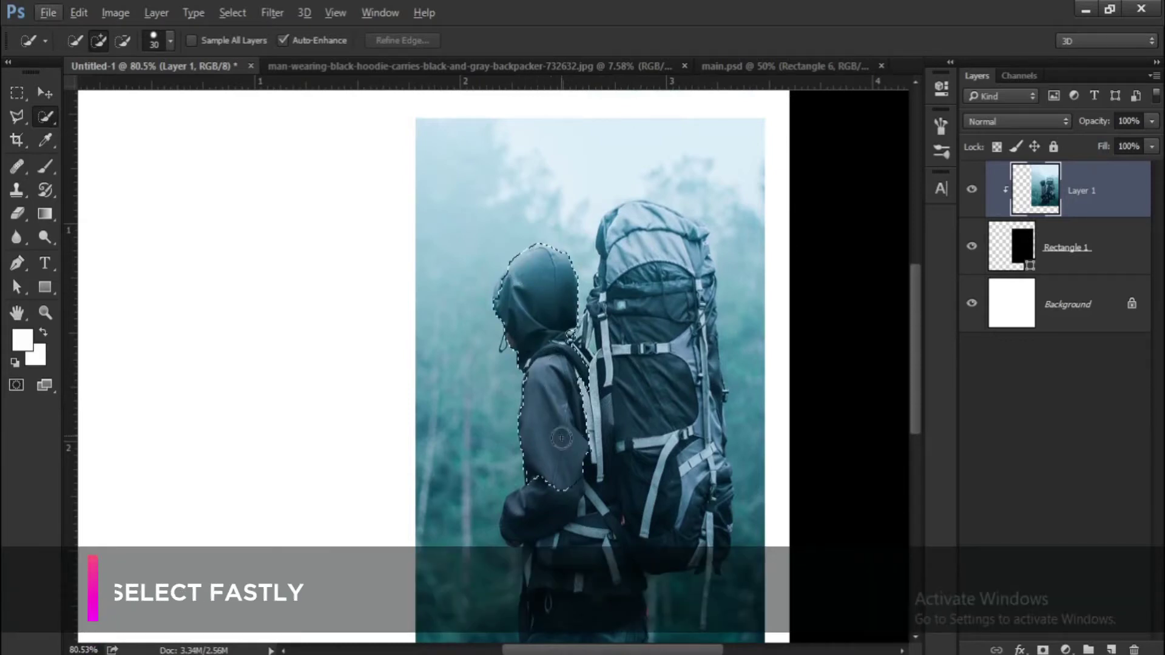
# Extend the quick selection over the backpack's body and side pockets and the jacket's lower sleeve
pyautogui.scroll(-3, 561, 425)
pyautogui.moveTo(561, 389)
pyautogui.mouseDown()
pyautogui.moveTo(637, 418)
pyautogui.moveTo(631, 237)
pyautogui.mouseUp()
pyautogui.scroll(2, 639, 401)
pyautogui.scroll(2, 641, 303)
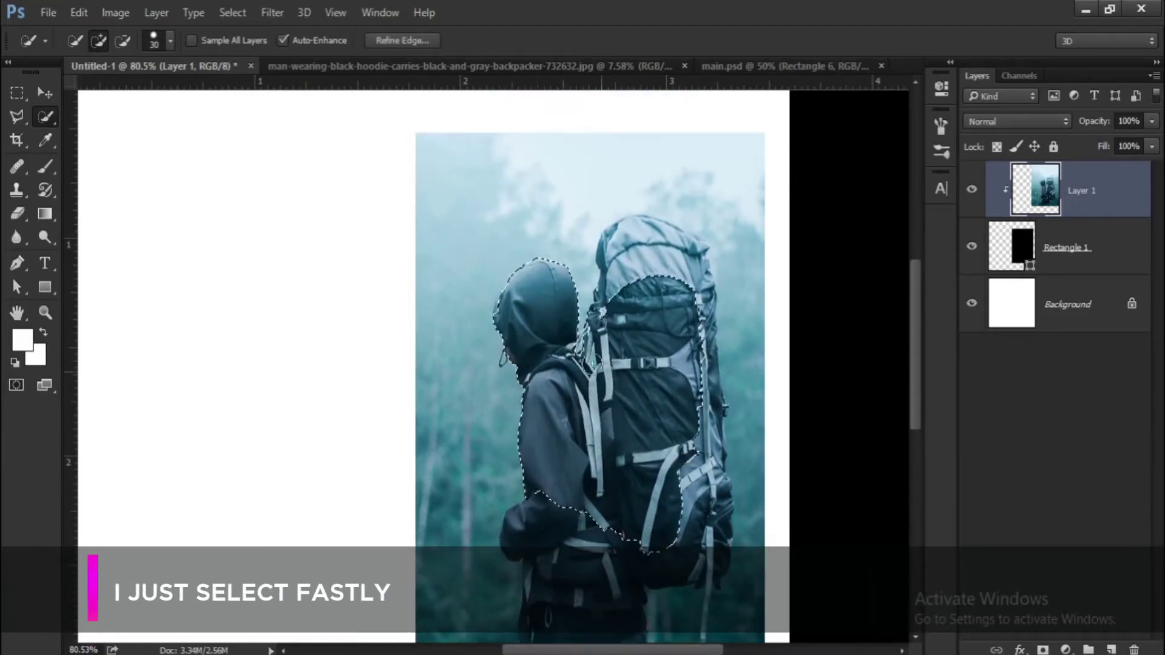
pyautogui.scroll(3, 629, 182)
pyautogui.moveTo(707, 340); pyautogui.dragTo(722, 516)
pyautogui.scroll(-3, 723, 509)
pyautogui.moveTo(725, 467); pyautogui.dragTo(719, 504)
pyautogui.scroll(-4, 719, 503)
pyautogui.moveTo(643, 437); pyautogui.dragTo(727, 355)
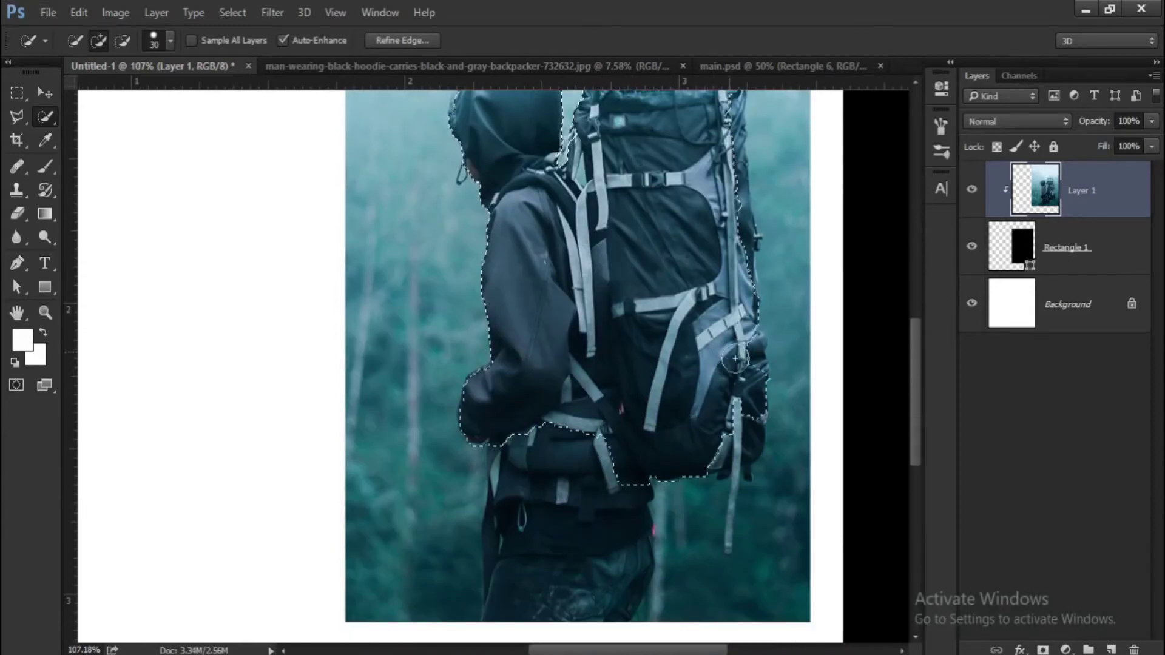
# Add the backpacker's waist and legs and the backpack's outer edge to the selection
pyautogui.scroll(-1, 606, 449)
pyautogui.moveTo(576, 515); pyautogui.dragTo(528, 445)
pyautogui.scroll(3, 507, 419)
pyautogui.scroll(1, 559, 434)
pyautogui.scroll(2, 559, 434)
pyautogui.hscroll(3, 564, 431)
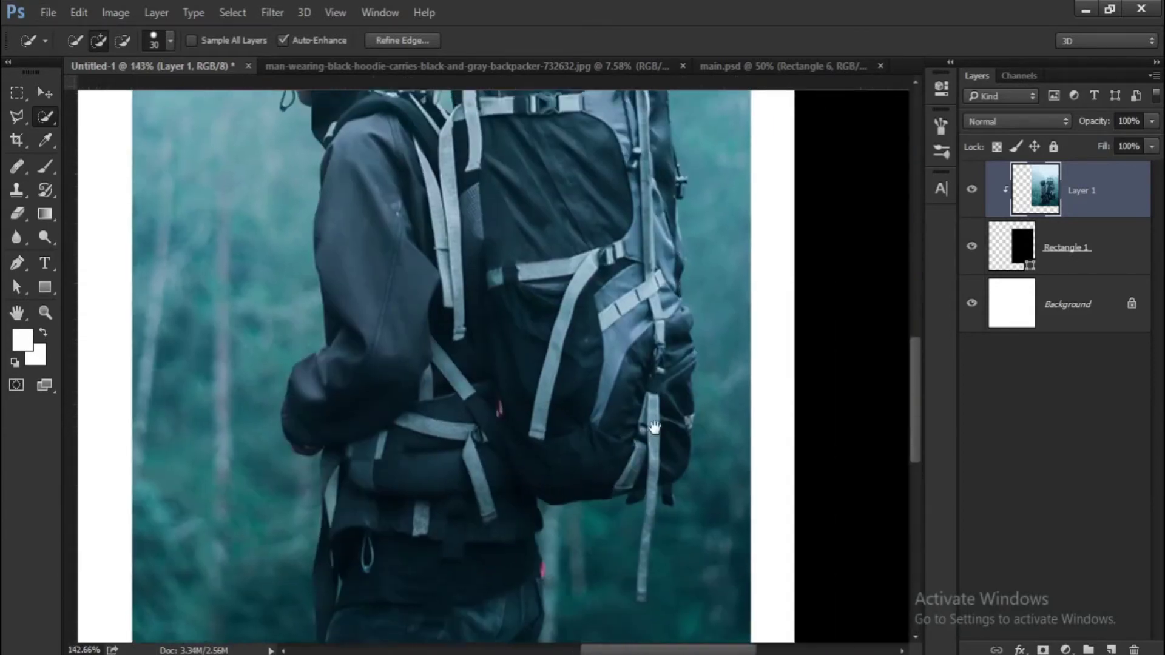
pyautogui.scroll(1, 595, 418)
pyautogui.scroll(4, 614, 405)
pyautogui.moveTo(637, 273); pyautogui.dragTo(648, 425)
pyautogui.scroll(-4, 643, 428)
pyautogui.scroll(-3, 635, 432)
pyautogui.scroll(-2, 634, 455)
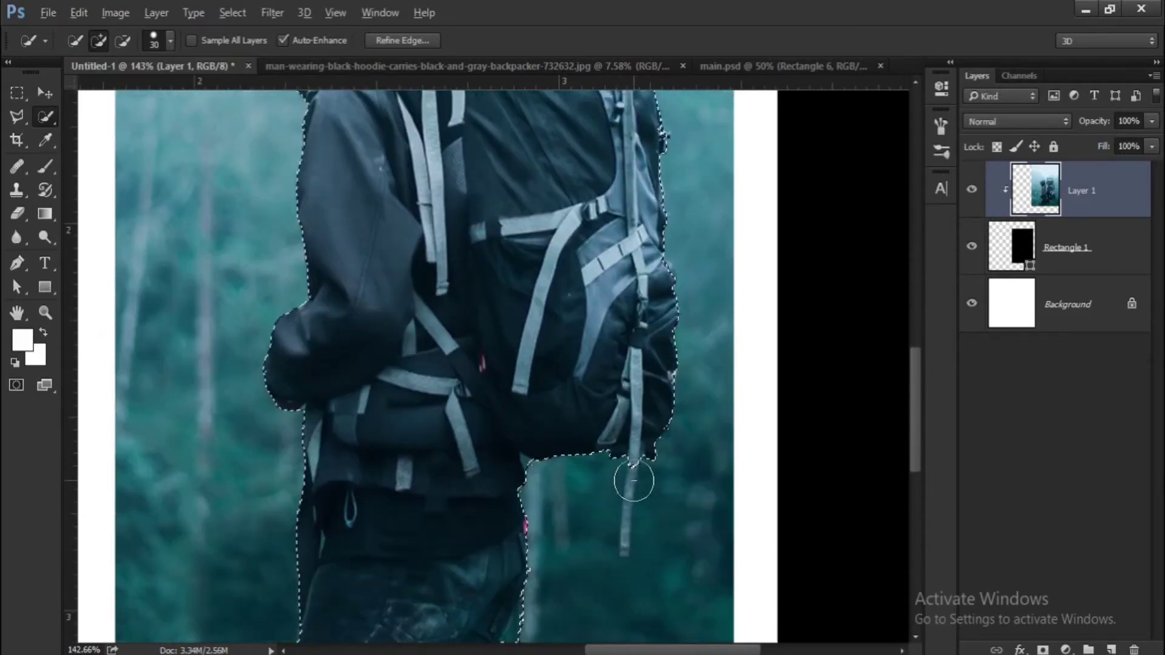
# Reduce the Quick Selection brush to size 9 and add the backpack's thin hanging strap to the selection
pyautogui.scroll(4, 631, 450)
pyautogui.press('[')
pyautogui.press('[')
pyautogui.press('[')
pyautogui.press('[')
pyautogui.press('[')
pyautogui.scroll(-1, 641, 388)
pyautogui.moveTo(642, 382); pyautogui.dragTo(630, 485)
pyautogui.scroll(-3, 626, 477)
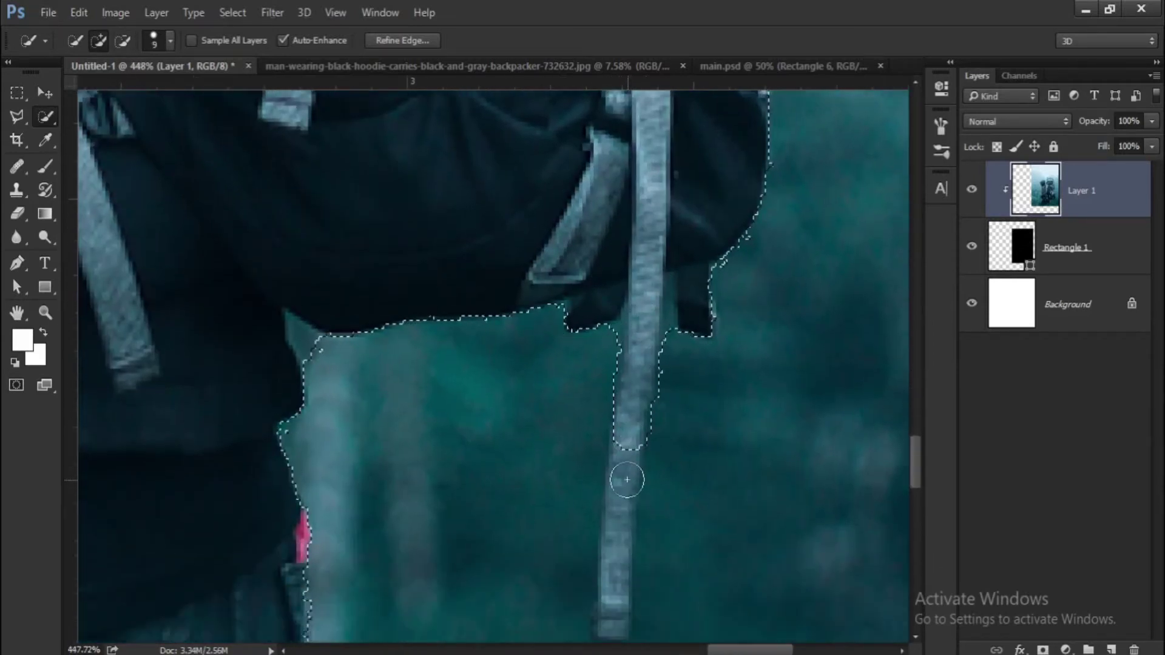
pyautogui.moveTo(622, 394); pyautogui.dragTo(615, 443)
pyautogui.scroll(-5, 651, 372)
pyautogui.scroll(3, 659, 434)
pyautogui.scroll(-2, 661, 445)
pyautogui.scroll(-2, 653, 490)
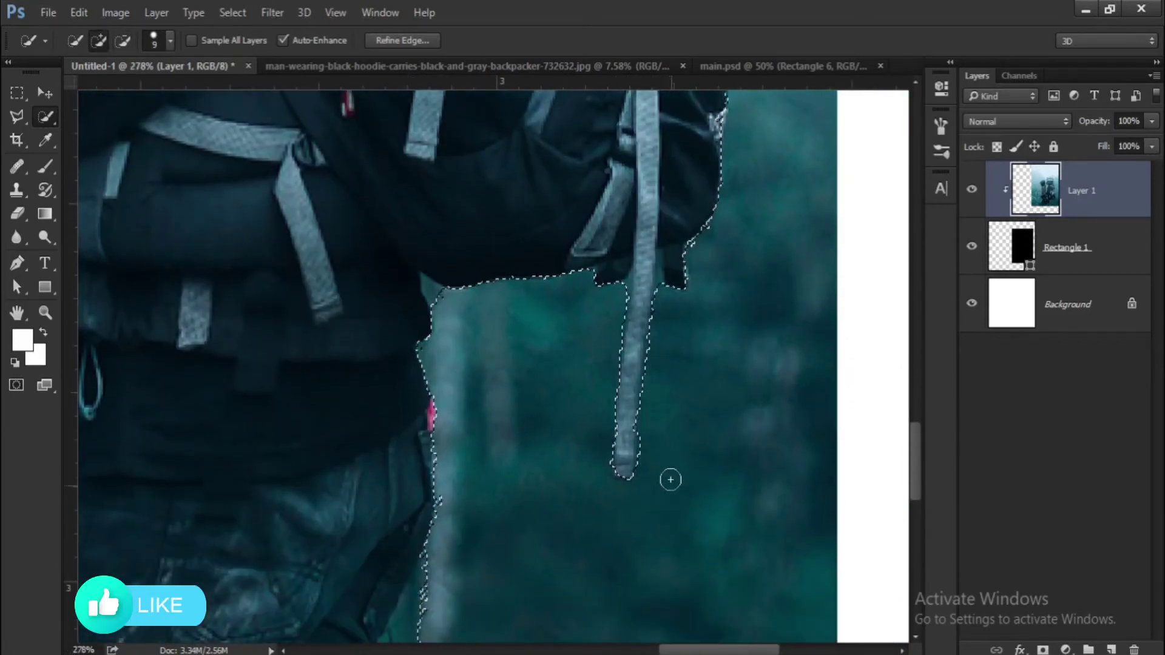
# Invert the selection so it covers everything around the backpacker
pyautogui.press('v')
pyautogui.hotkey('ctrl', '0')
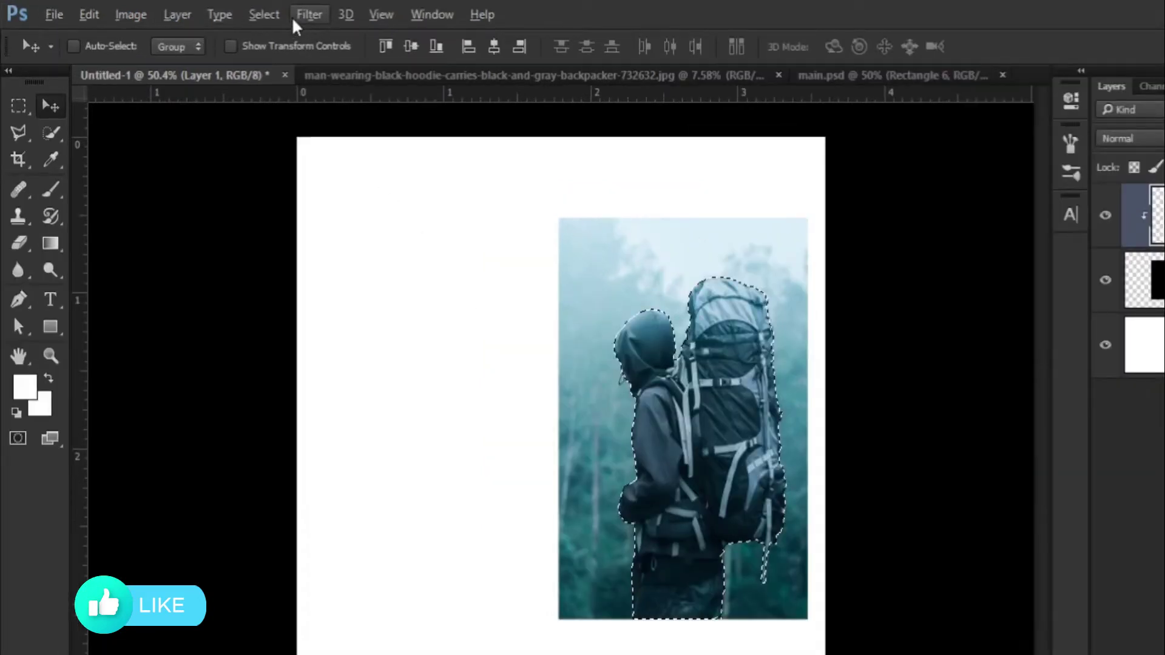
pyautogui.click(232, 9)
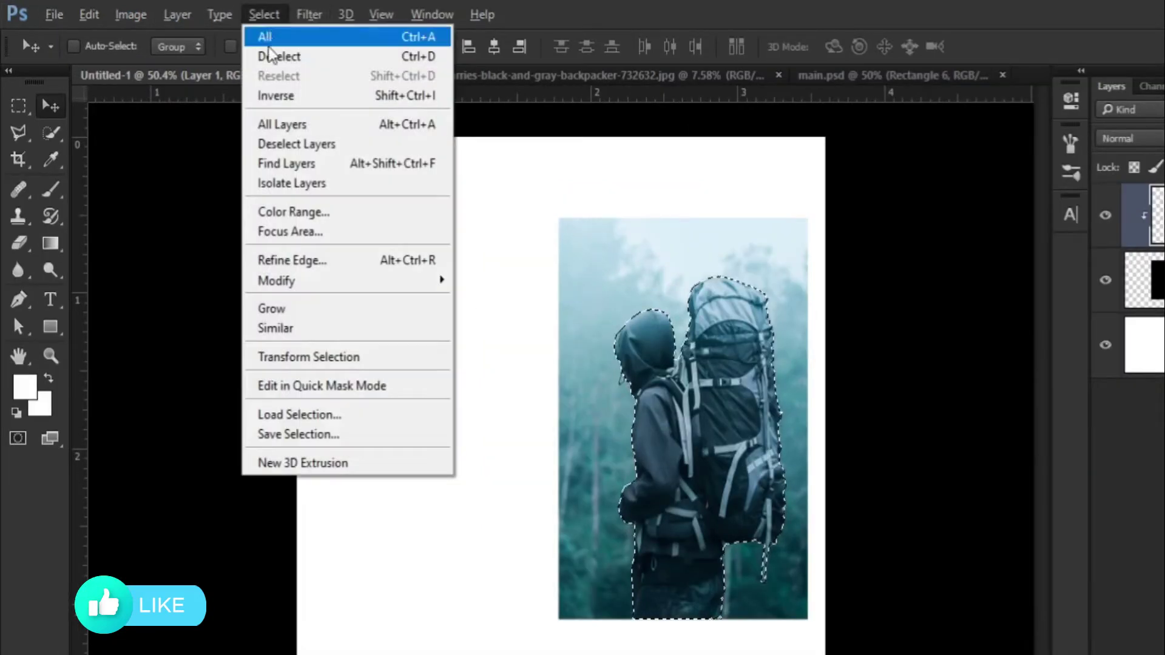
pyautogui.click(276, 95)
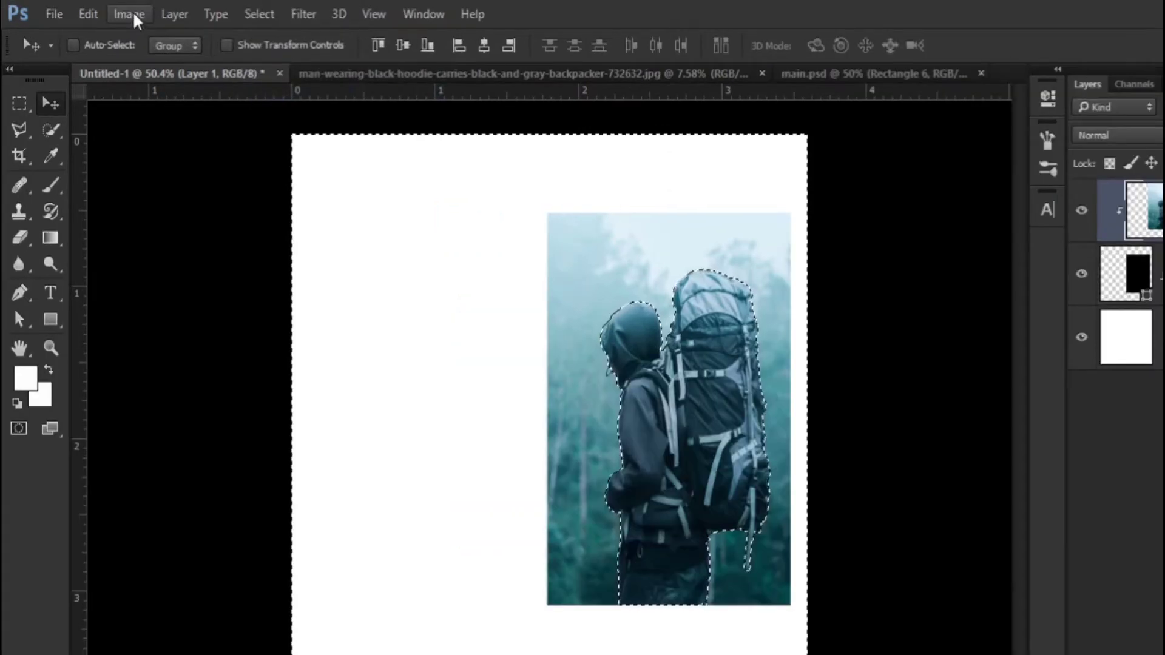
# Convert the selected surroundings of the backpacker to black and white using the Default preset
pyautogui.click(133, 12)
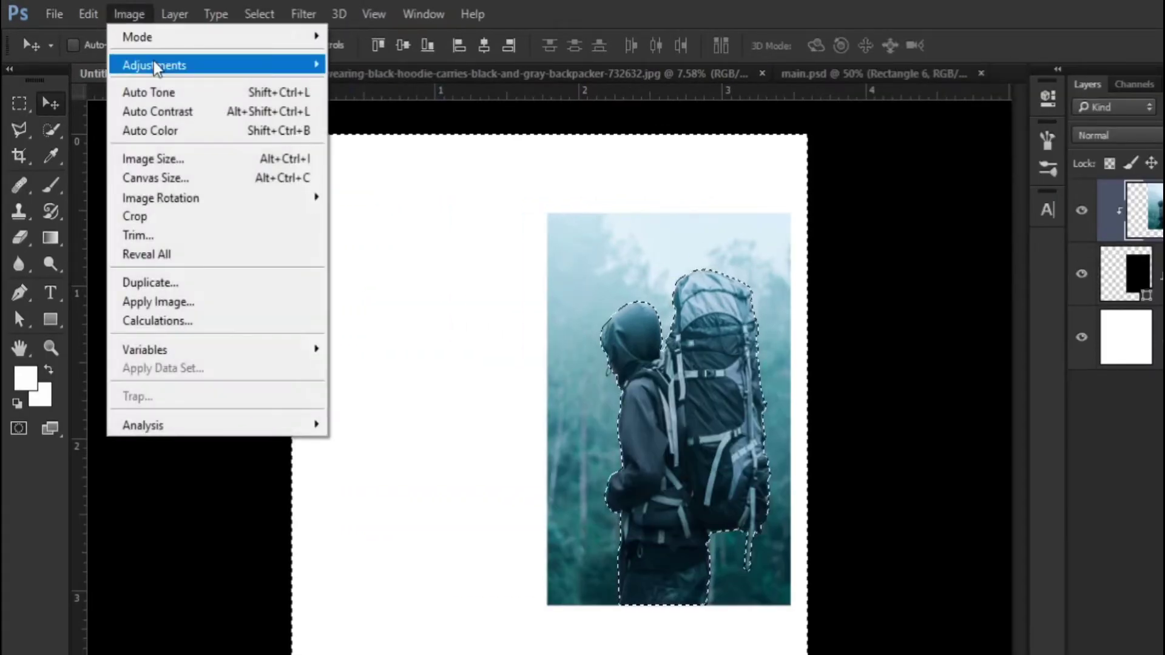
pyautogui.moveTo(154, 62)
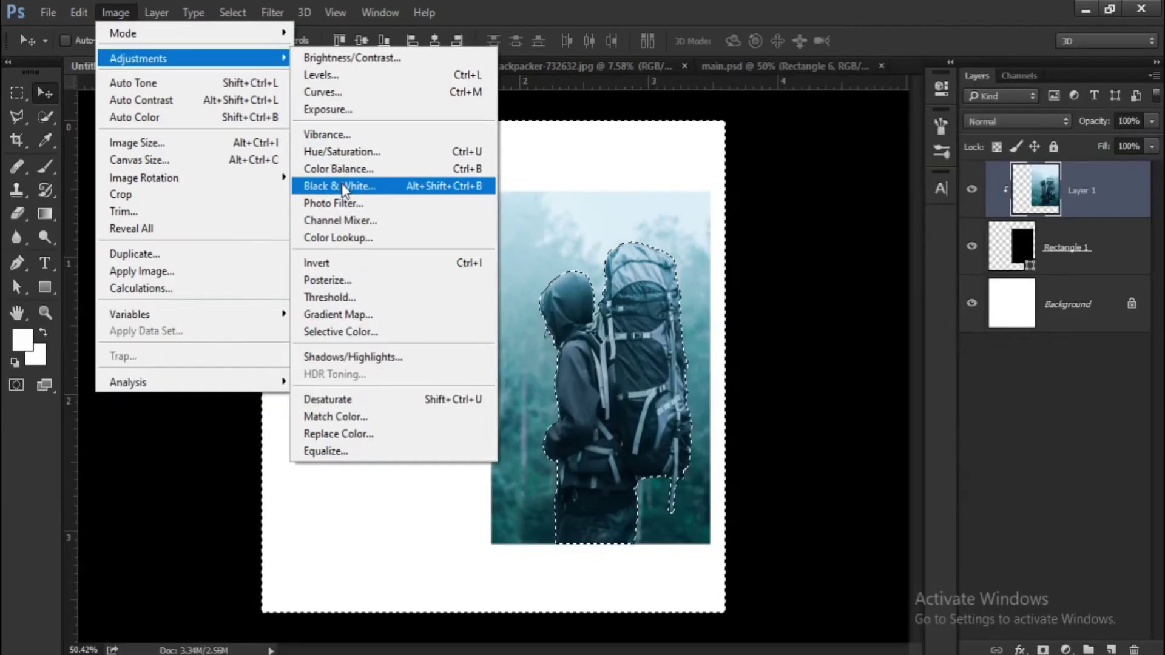
pyautogui.click(381, 207)
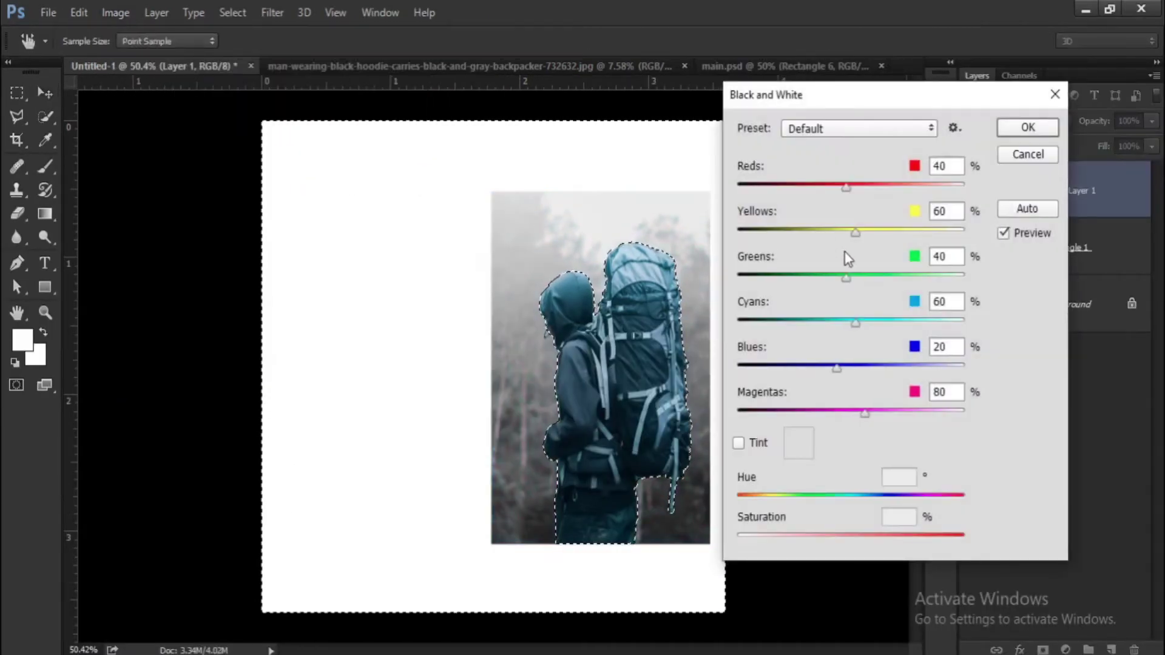
pyautogui.click(1025, 128)
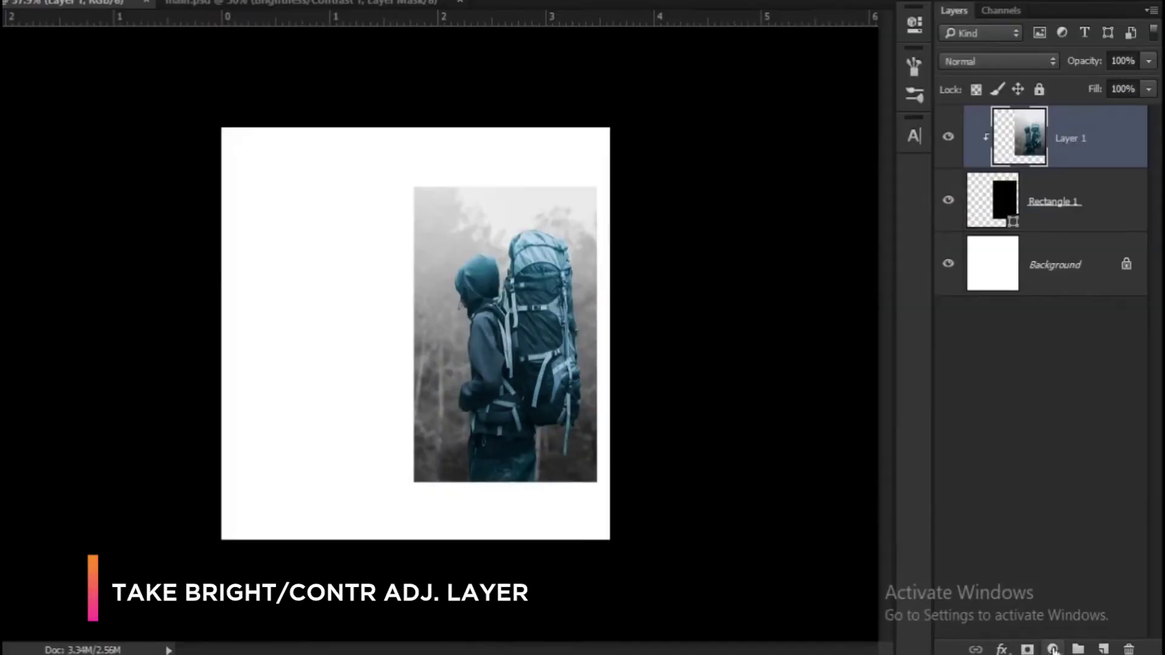
# Add a Brightness/Contrast adjustment layer clipped to the photo, with brightness 19 and contrast -9
pyautogui.click(1067, 652)
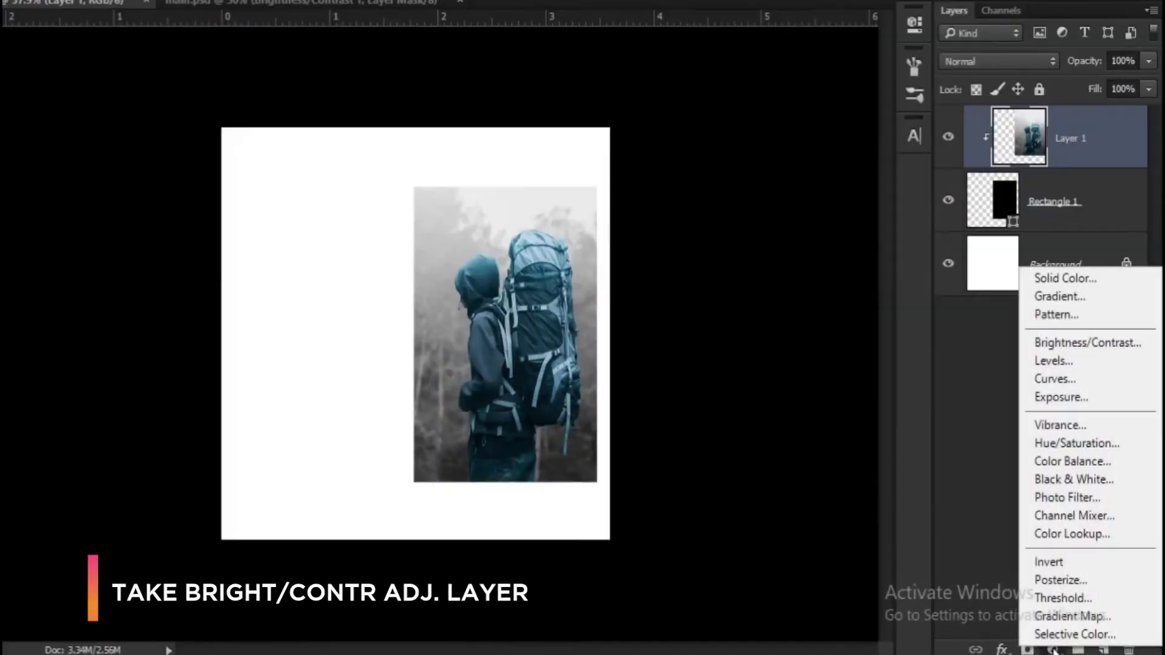
pyautogui.click(1056, 342)
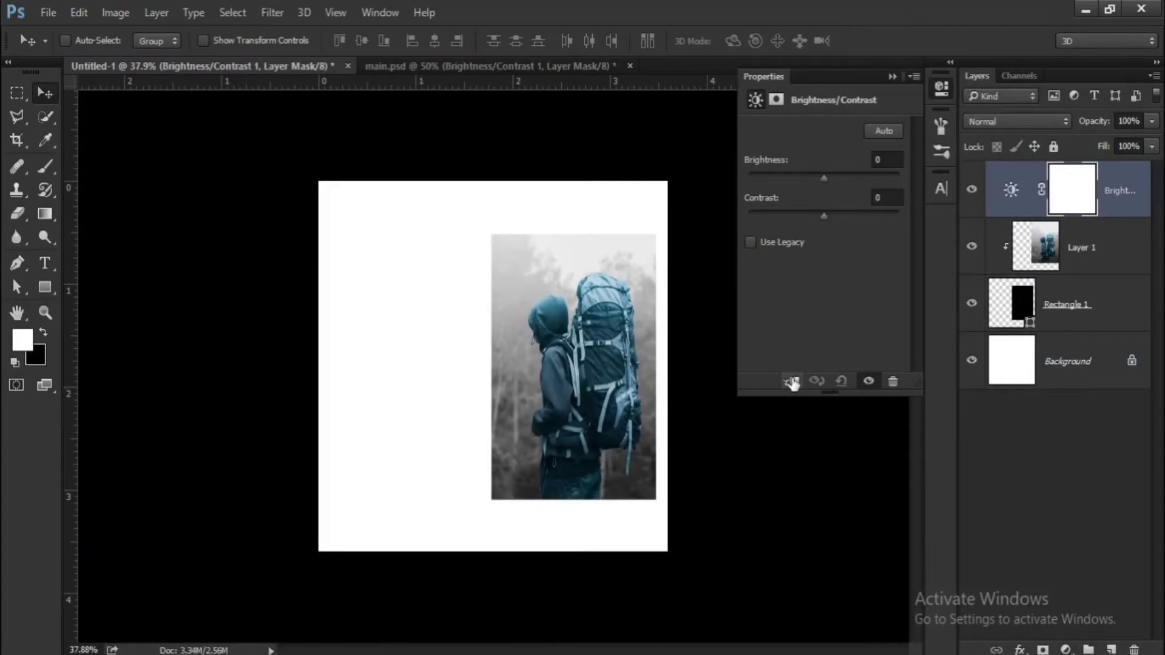
pyautogui.click(792, 383)
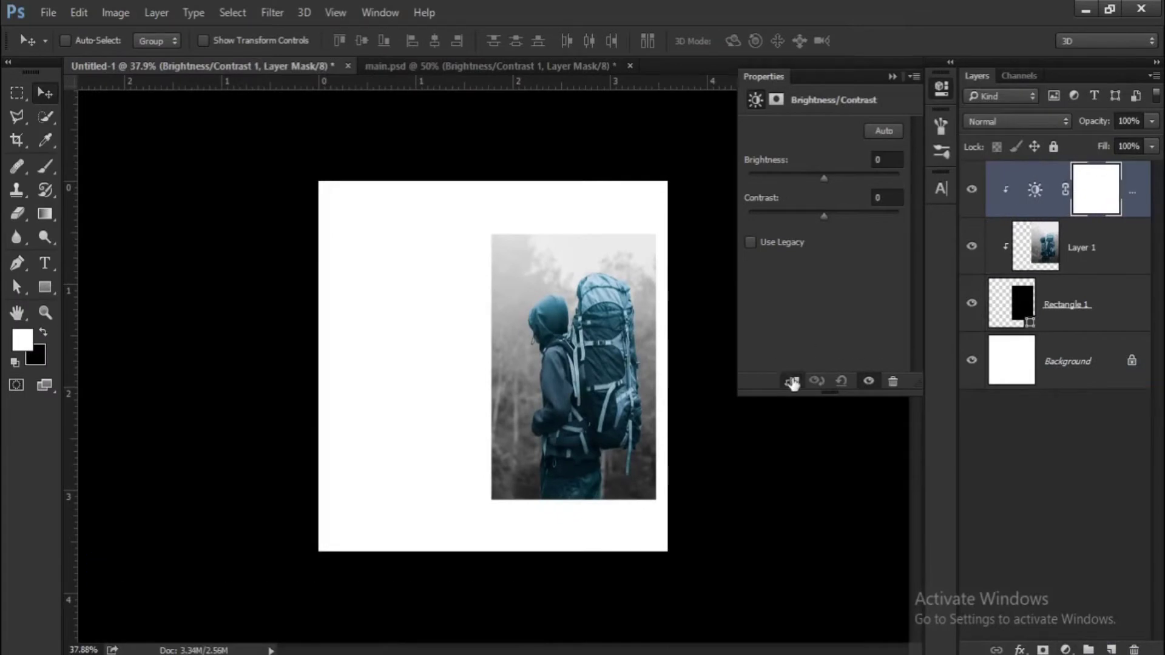
pyautogui.moveTo(826, 177); pyautogui.dragTo(833, 182)
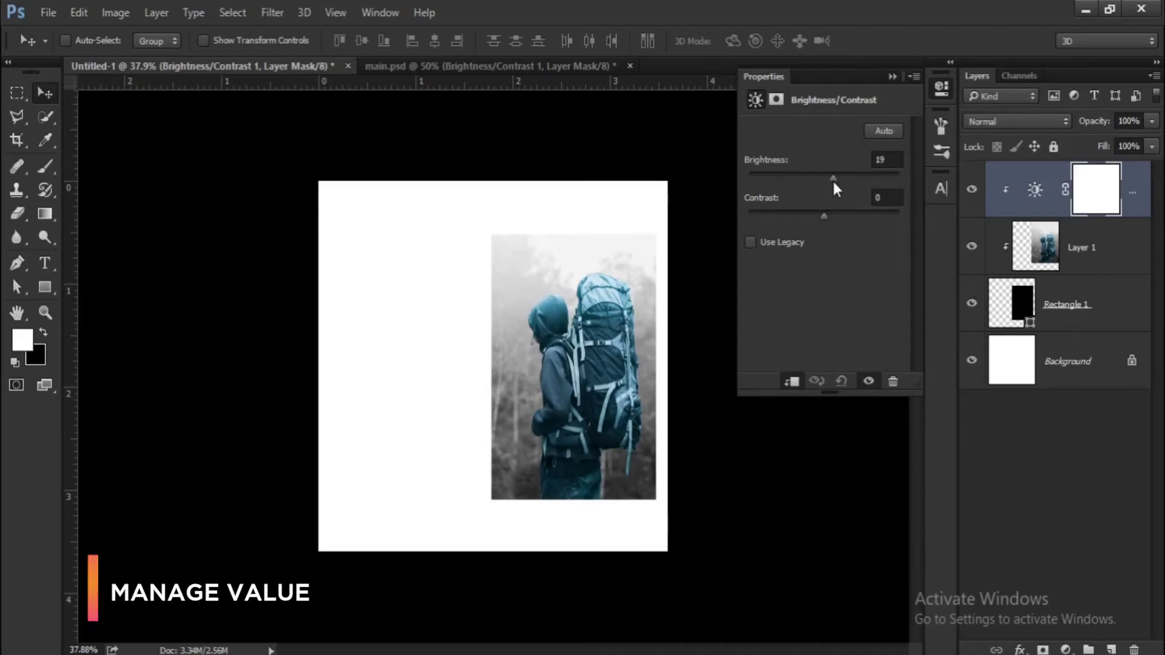
pyautogui.moveTo(818, 216); pyautogui.dragTo(812, 216)
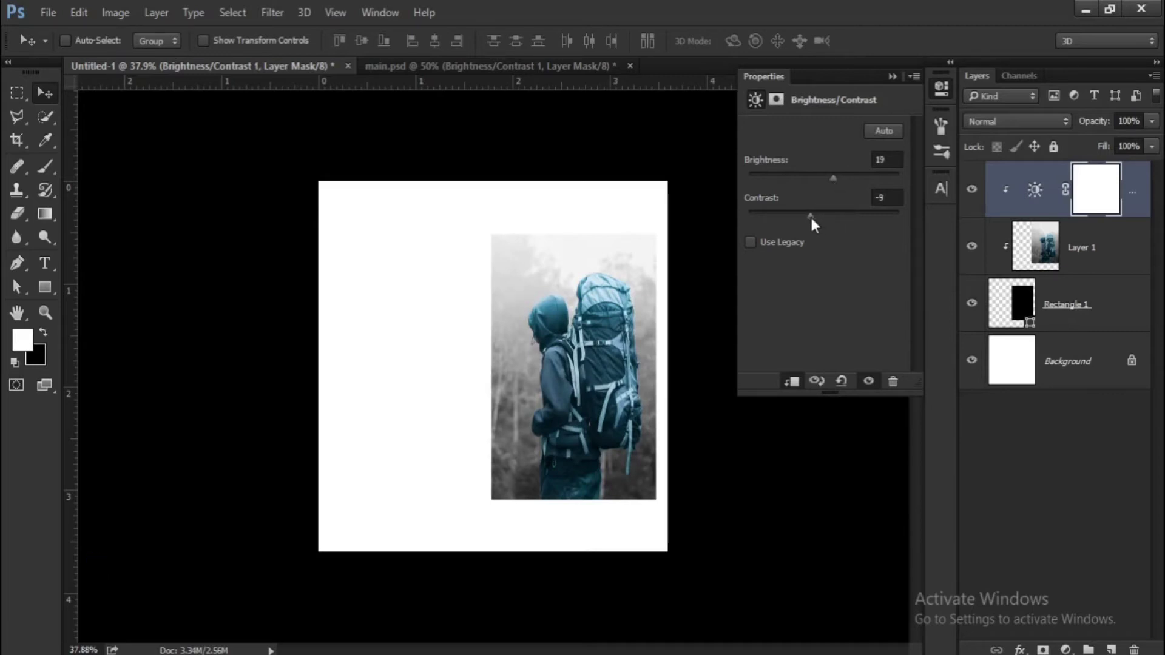
pyautogui.click(893, 77)
pyautogui.scroll(2, 607, 322)
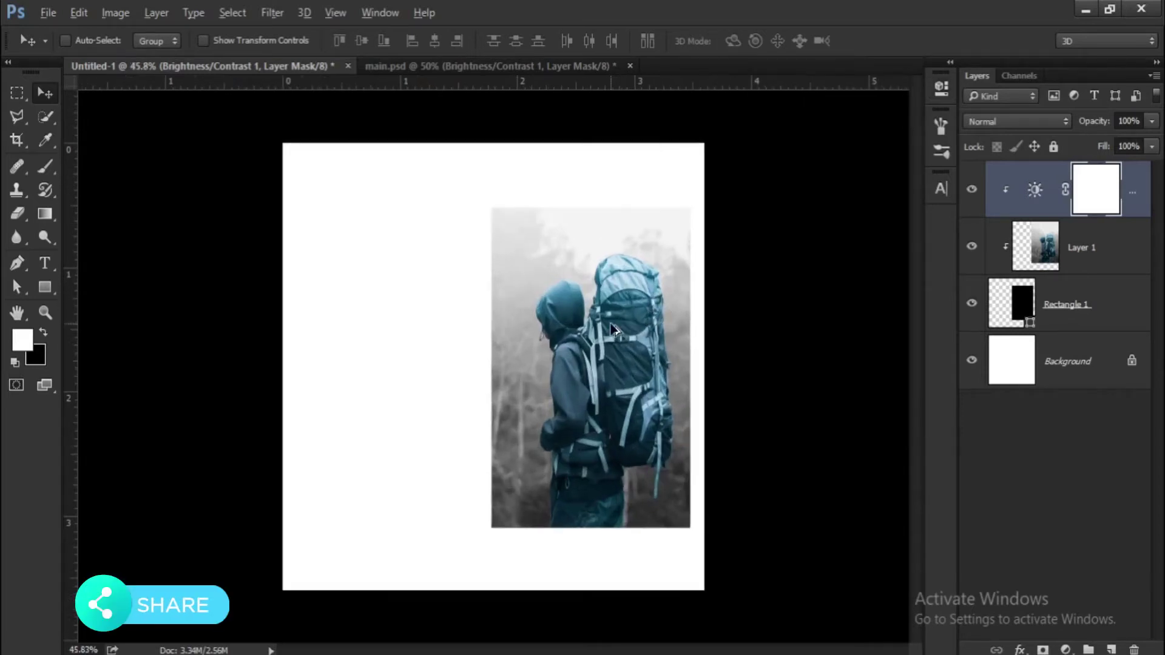
# Select the rectangle's path on the Rectangle 1 layer and display its live shape properties
pyautogui.click(1097, 307)
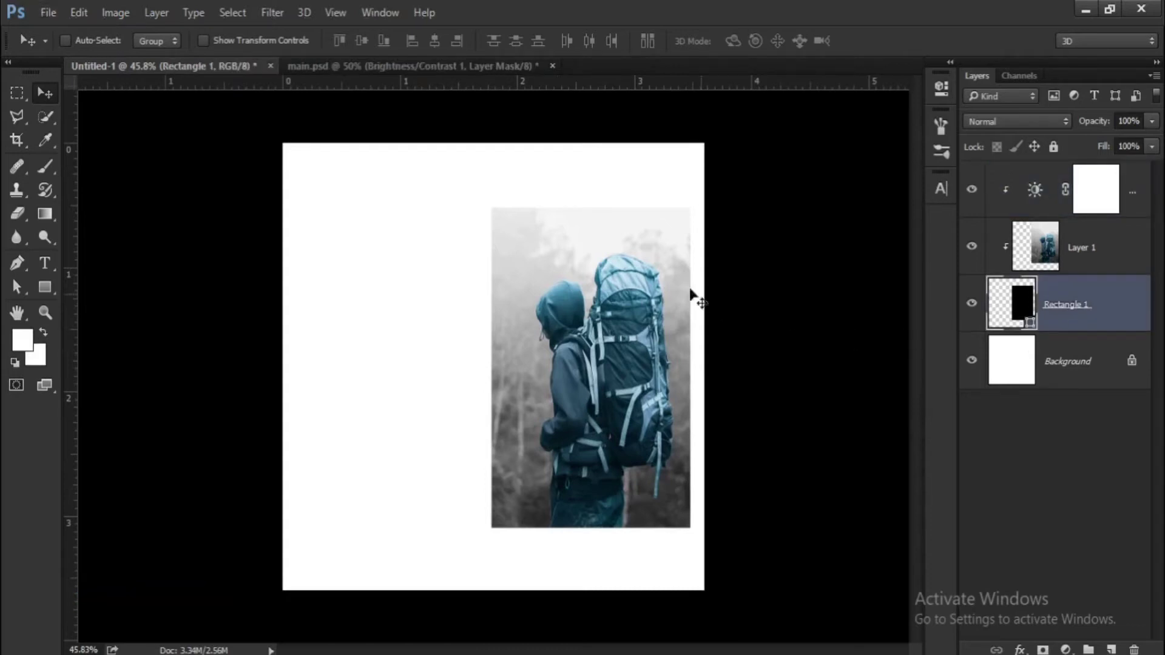
pyautogui.press('a')
pyautogui.click(669, 270)
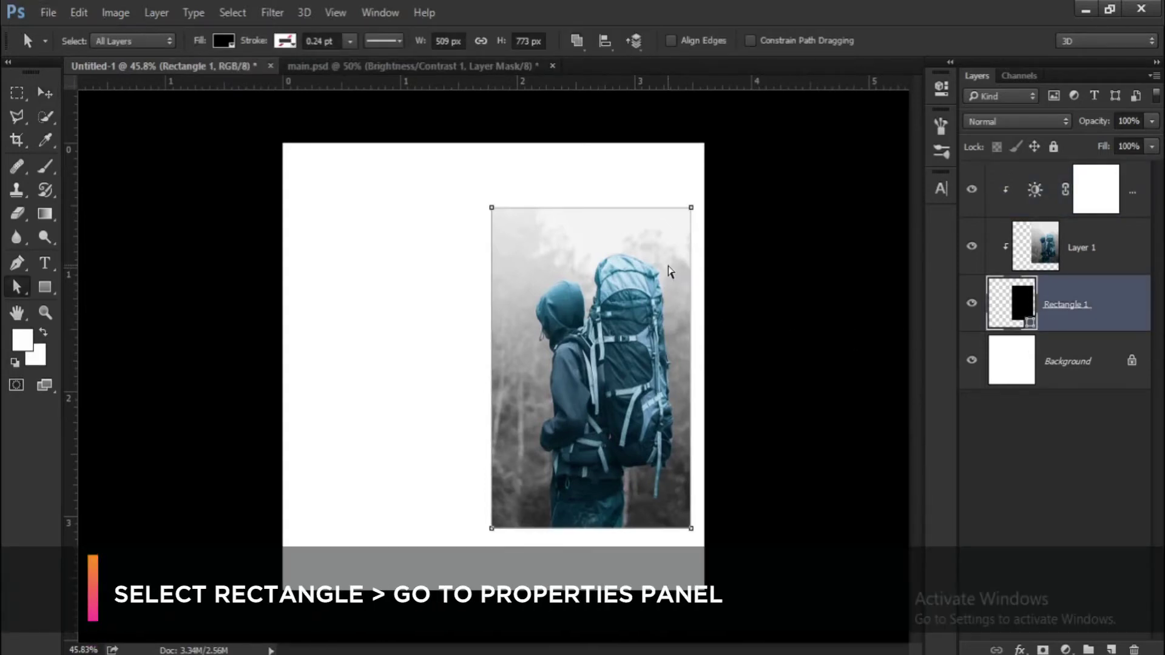
pyautogui.scroll(-1, 669, 270)
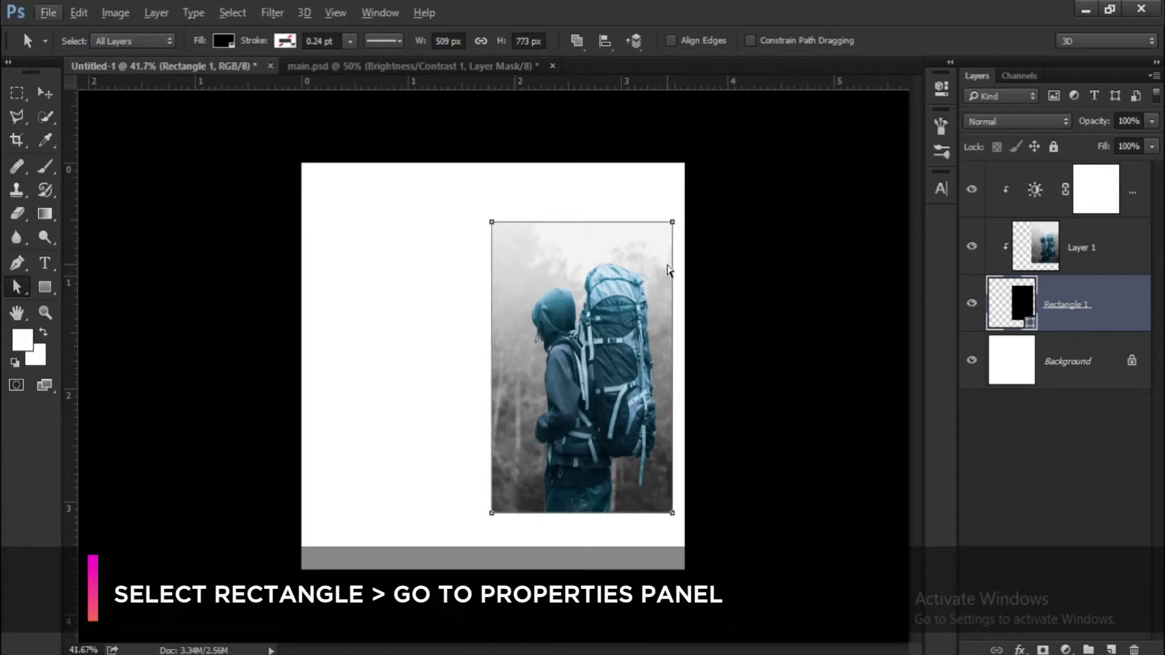
pyautogui.click(941, 88)
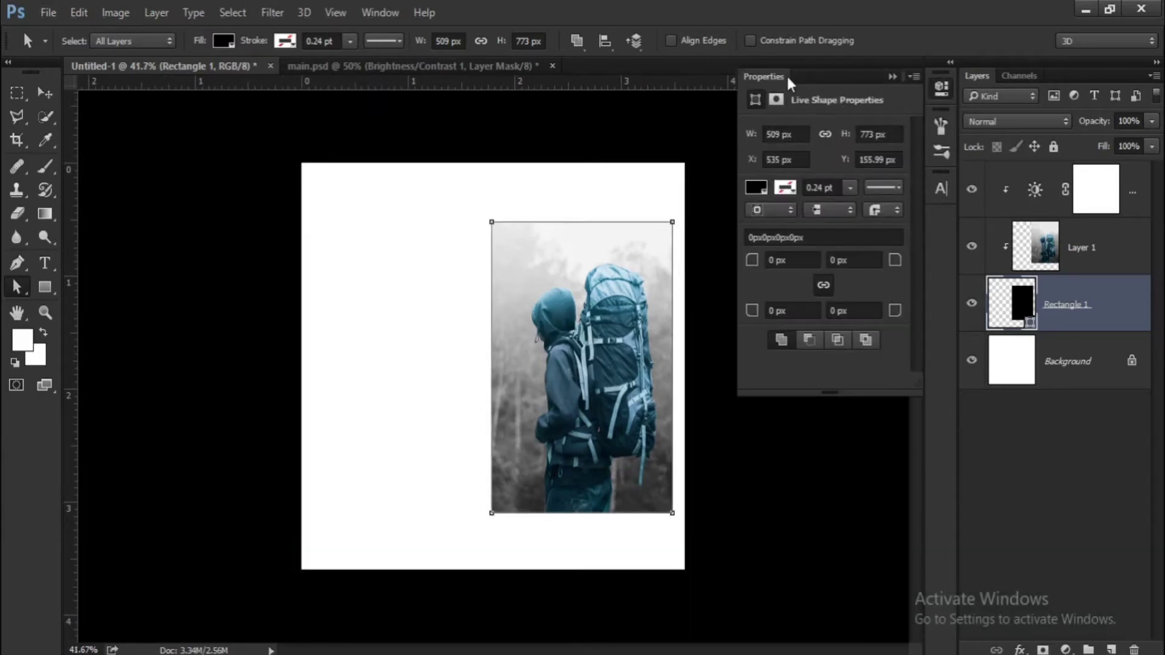
pyautogui.click(942, 88)
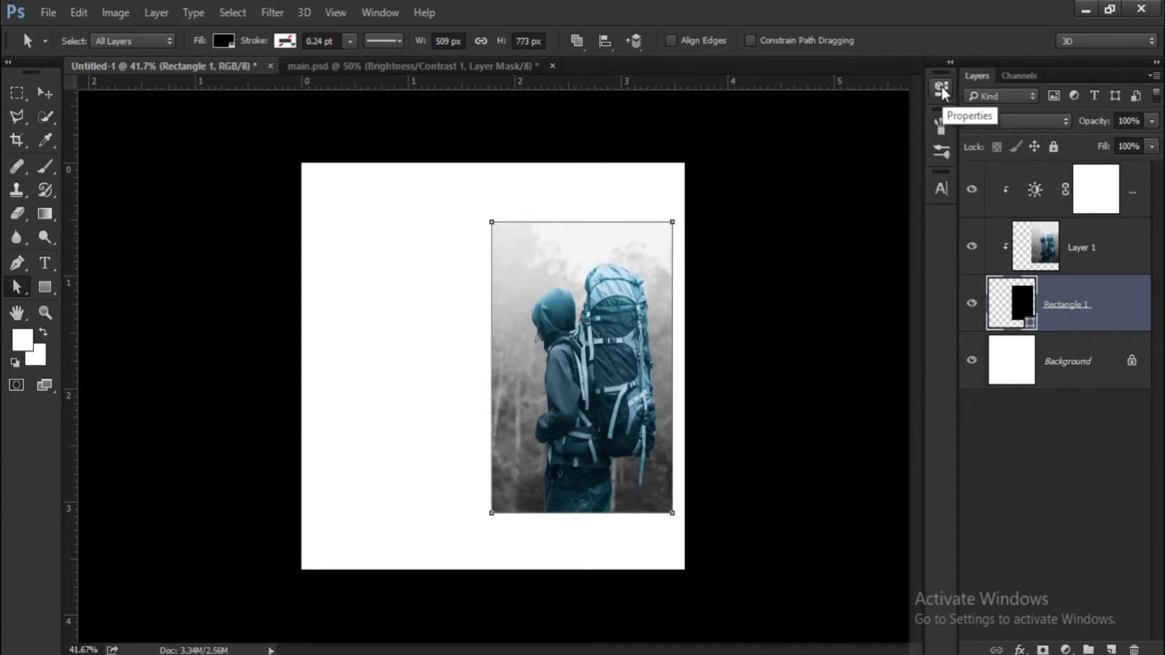
pyautogui.click(371, 13)
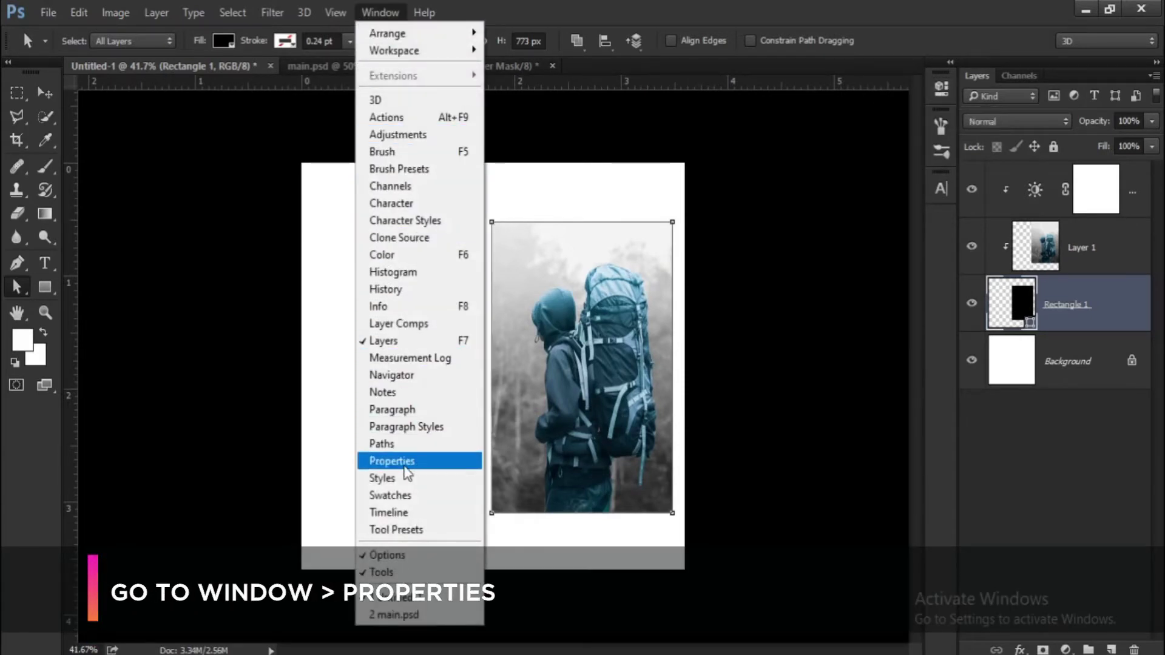
pyautogui.click(403, 461)
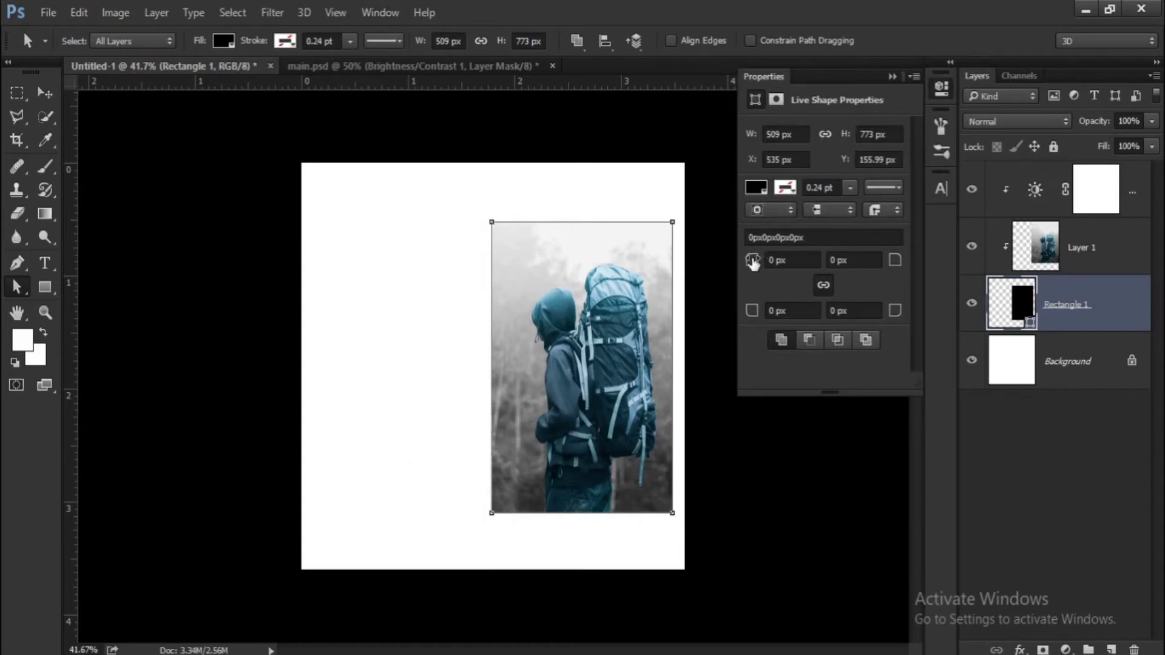
# Unlink the rectangle's corner radii and round its top-left and bottom-right corners to 108 px
pyautogui.click(821, 288)
pyautogui.moveTo(886, 314)
pyautogui.mouseDown()
pyautogui.moveTo(924, 314)
pyautogui.moveTo(900, 313)
pyautogui.mouseUp()
pyautogui.moveTo(752, 260); pyautogui.dragTo(767, 261)
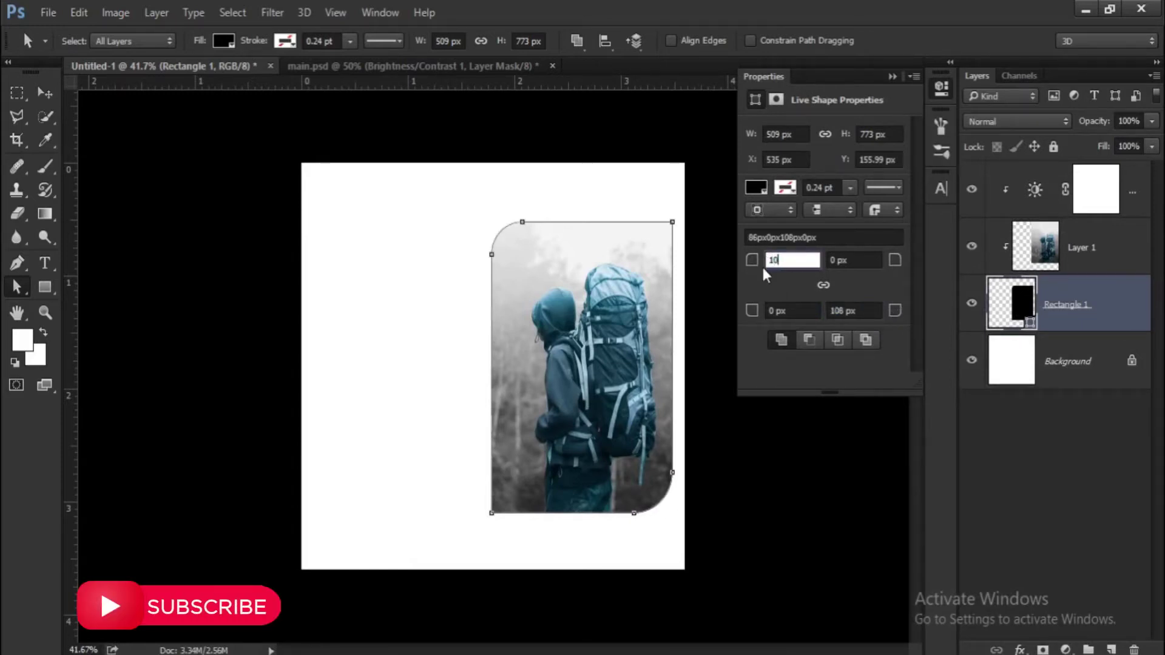
pyautogui.click(852, 261)
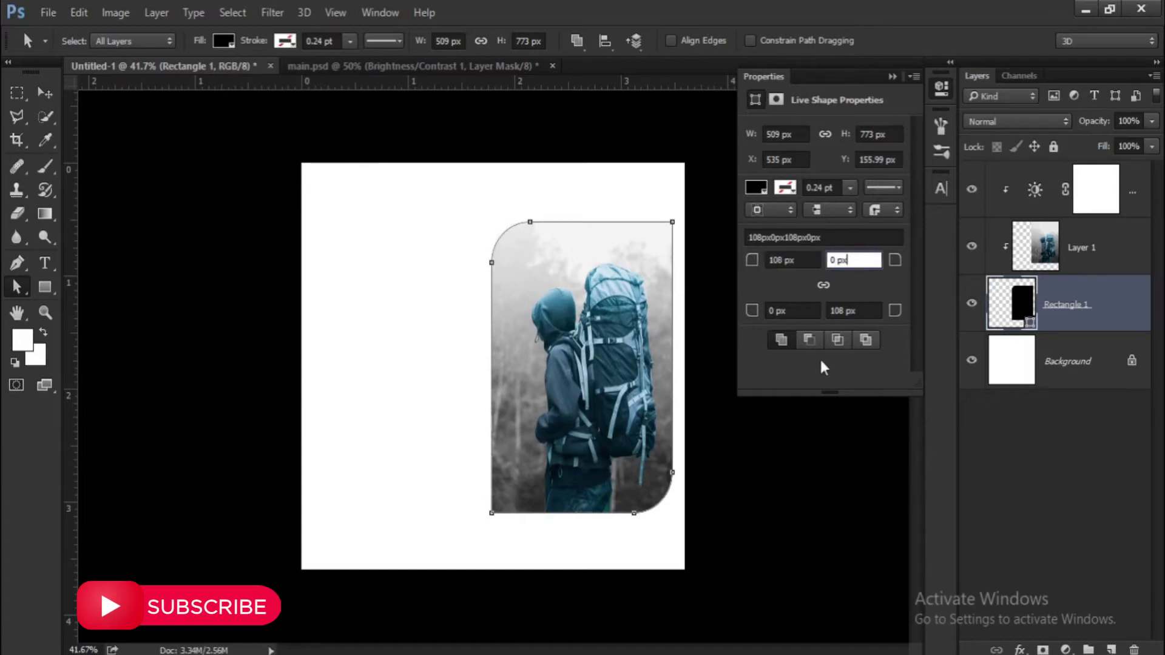
pyautogui.click(892, 77)
pyautogui.press('v')
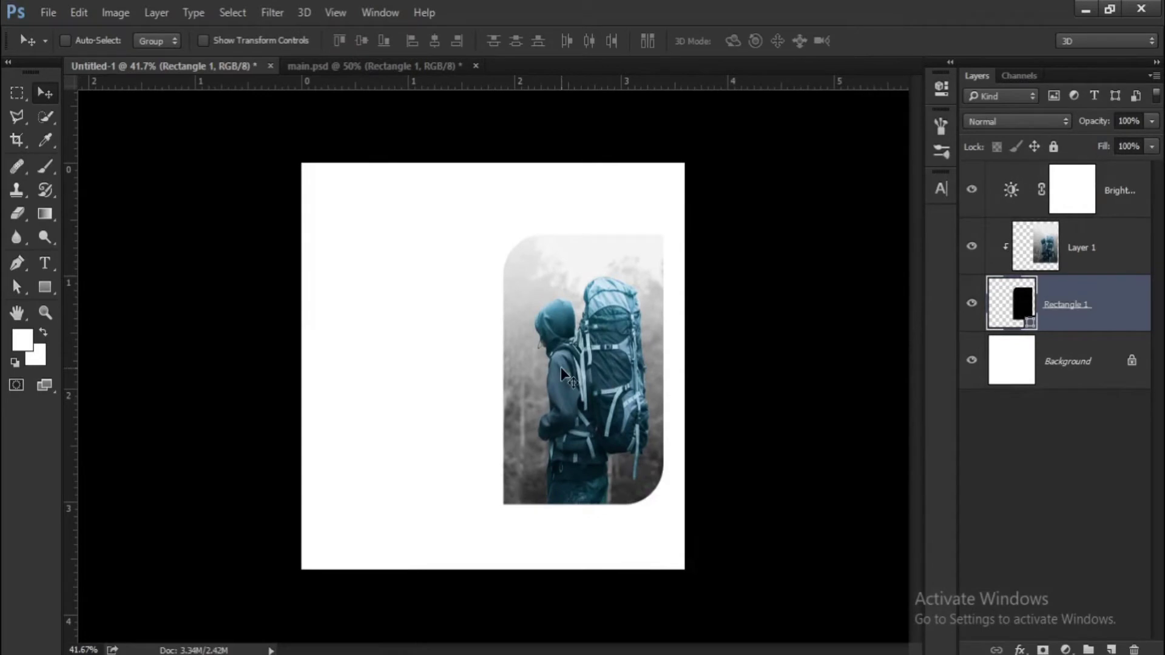
# Add a white 14 px outside Stroke to the Rectangle 1 layer style
pyautogui.rightClick(1071, 297)
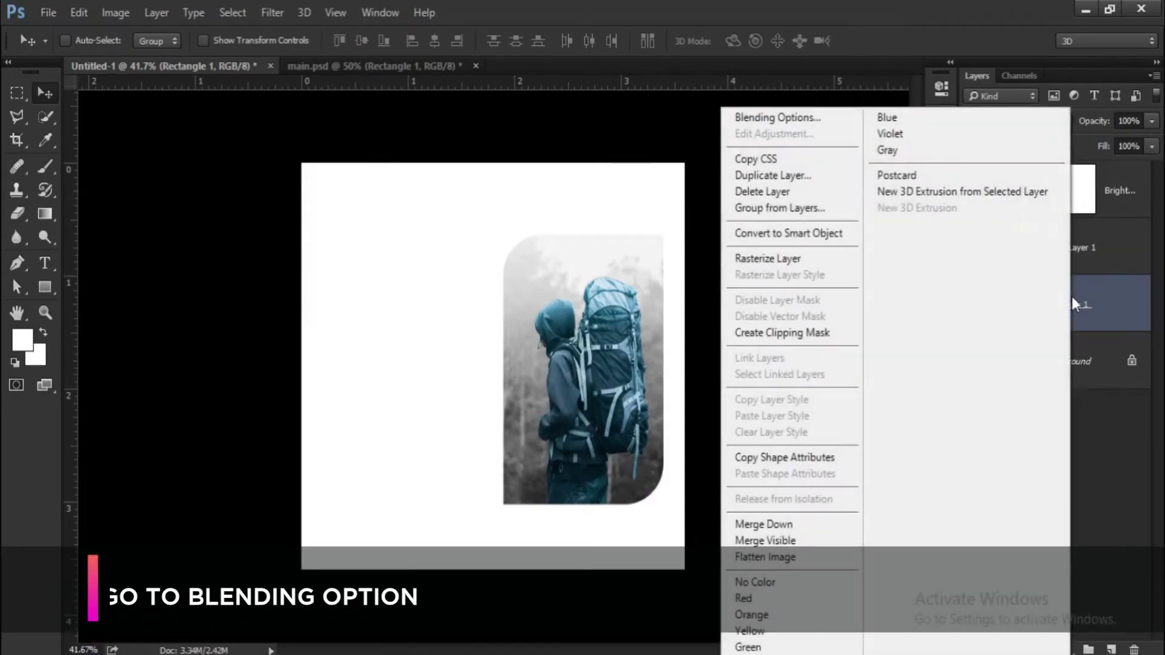
pyautogui.click(839, 117)
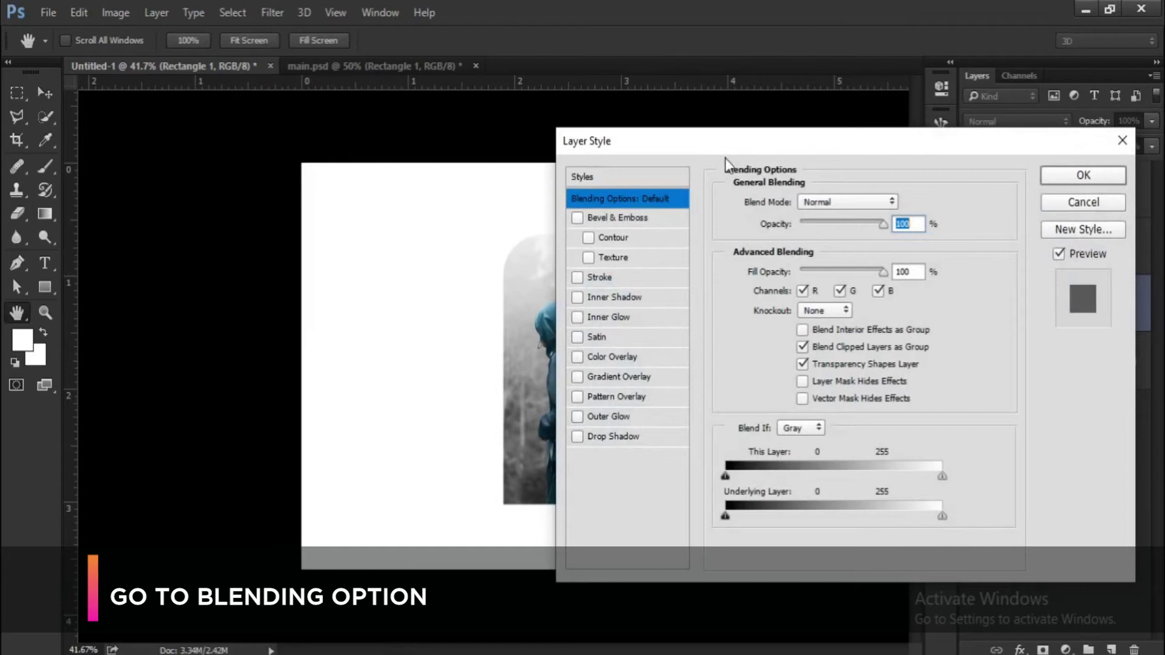
pyautogui.moveTo(732, 148); pyautogui.dragTo(778, 96)
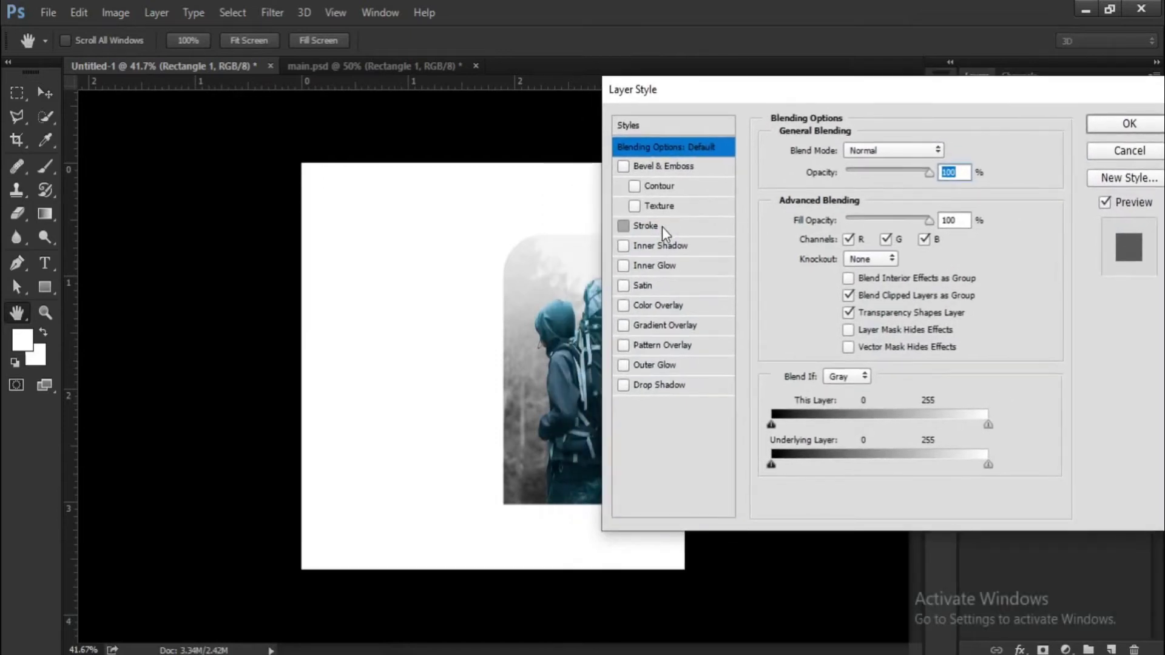
pyautogui.click(662, 230)
pyautogui.moveTo(835, 156); pyautogui.dragTo(841, 158)
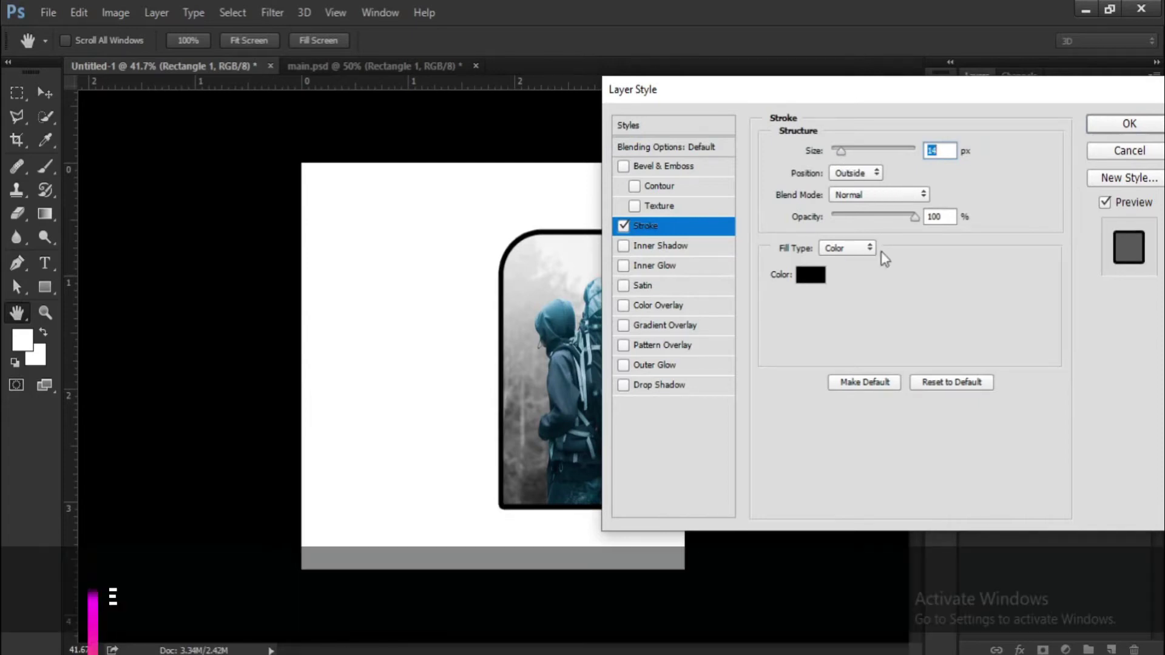
pyautogui.click(811, 276)
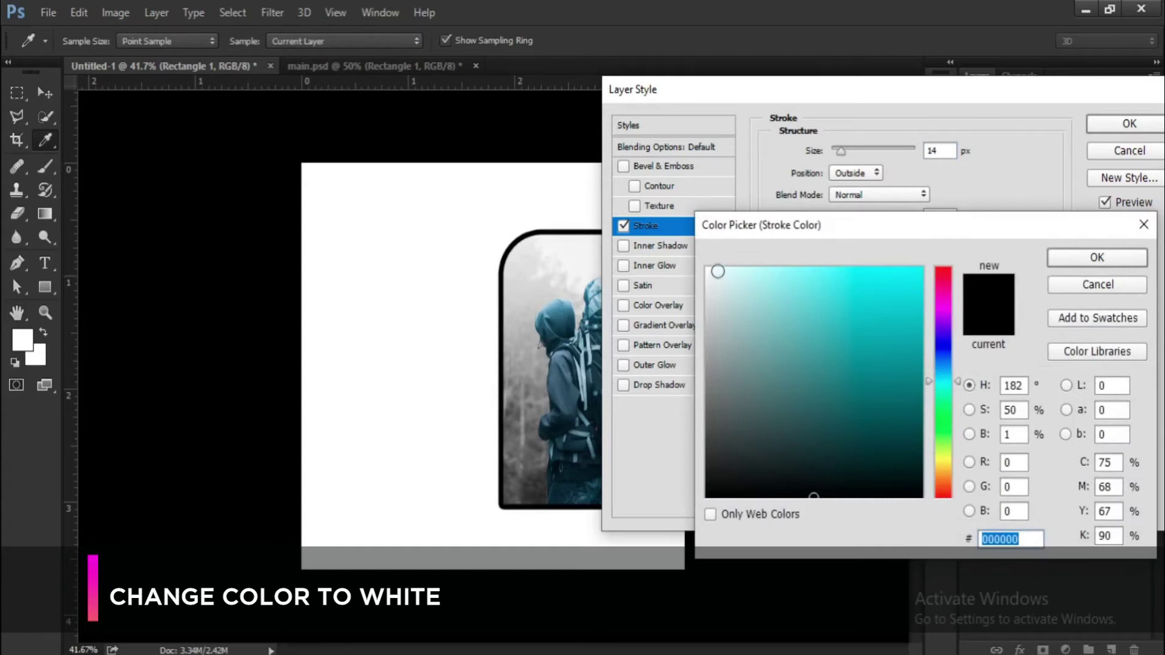
pyautogui.moveTo(718, 272); pyautogui.dragTo(691, 260)
pyautogui.click(1086, 259)
# Enable an Inner Shadow on the rectangle and set its colour to bdbfbf
pyautogui.click(657, 246)
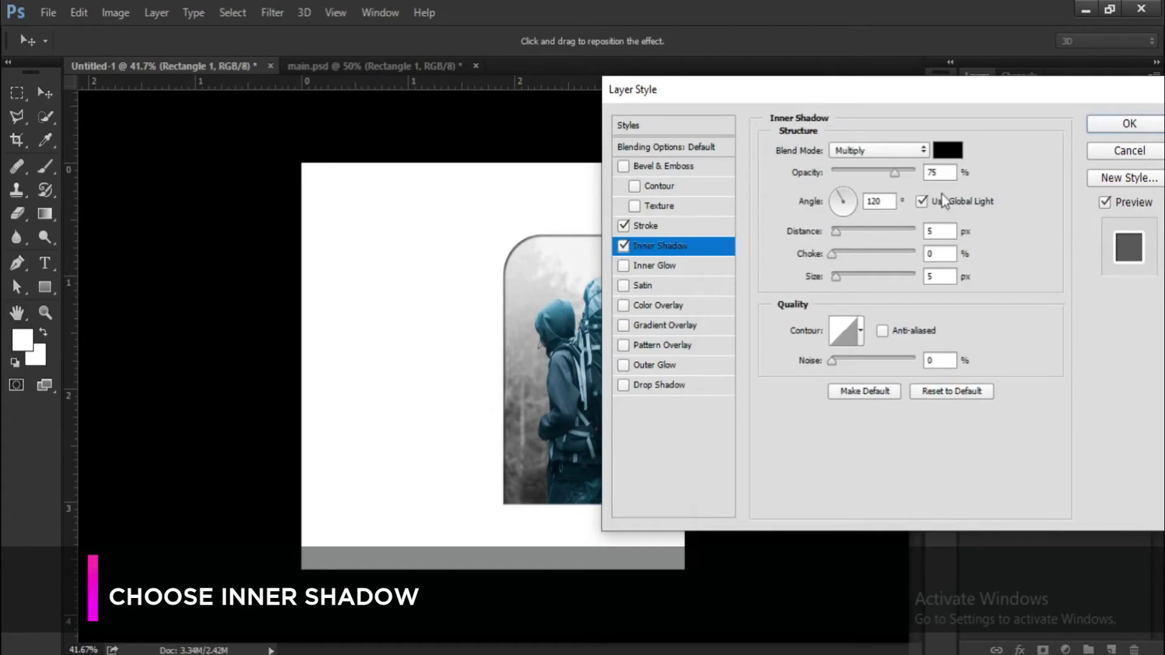
pyautogui.click(944, 150)
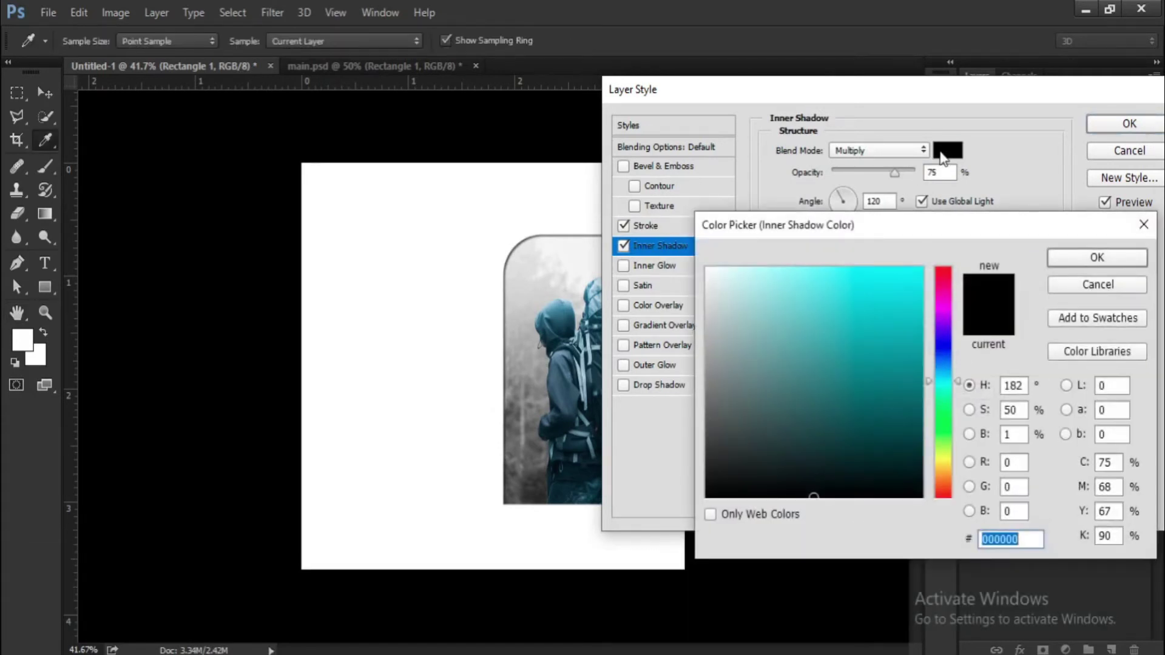
pyautogui.write('bd')
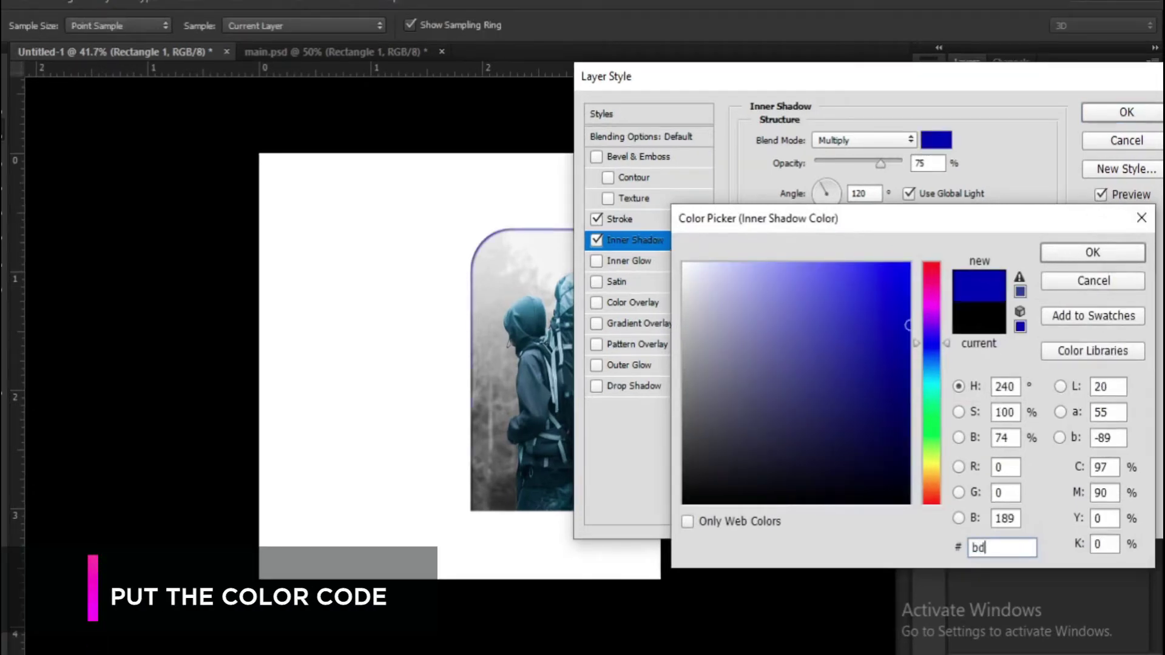
pyautogui.write('bf')
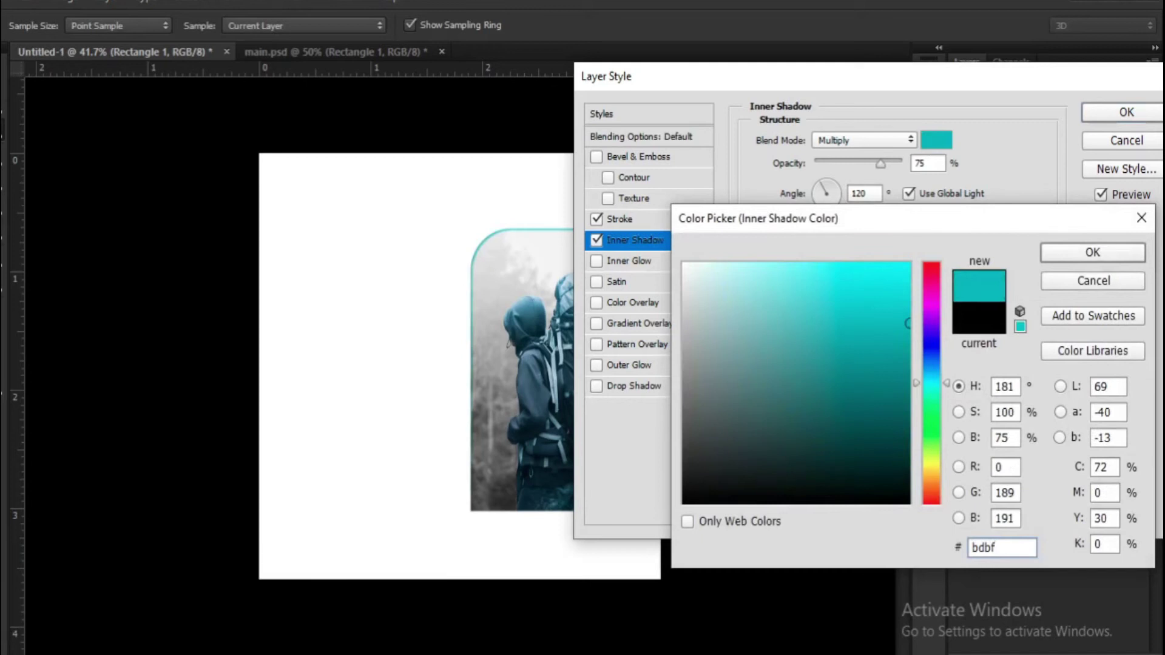
pyautogui.write('b')
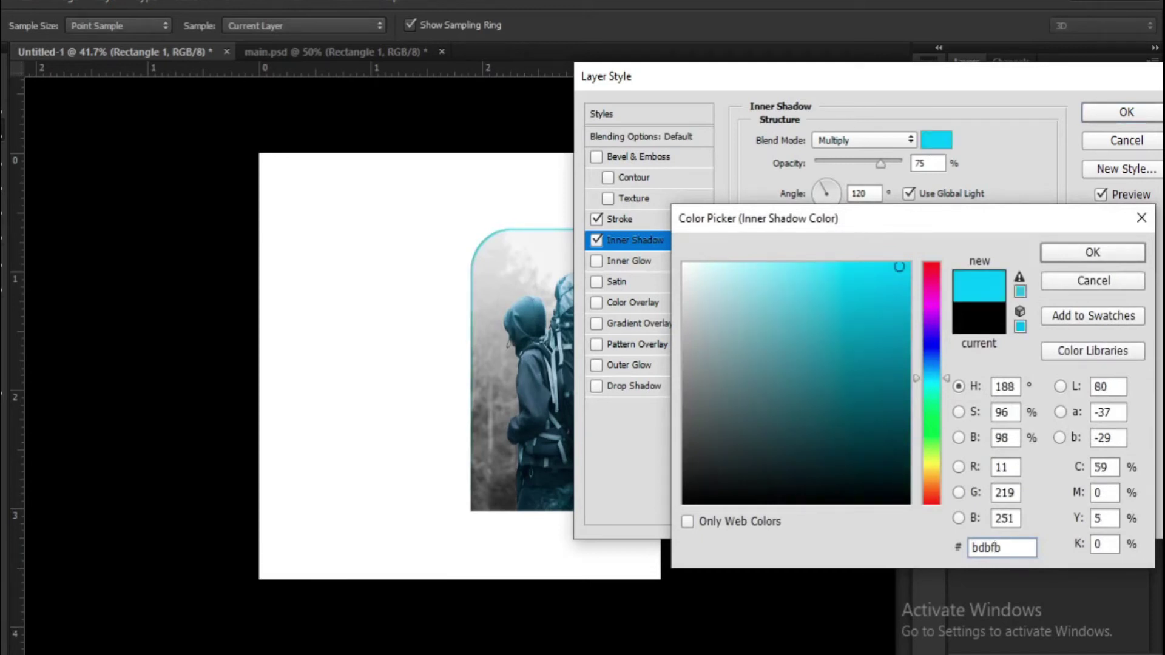
pyautogui.write('f')
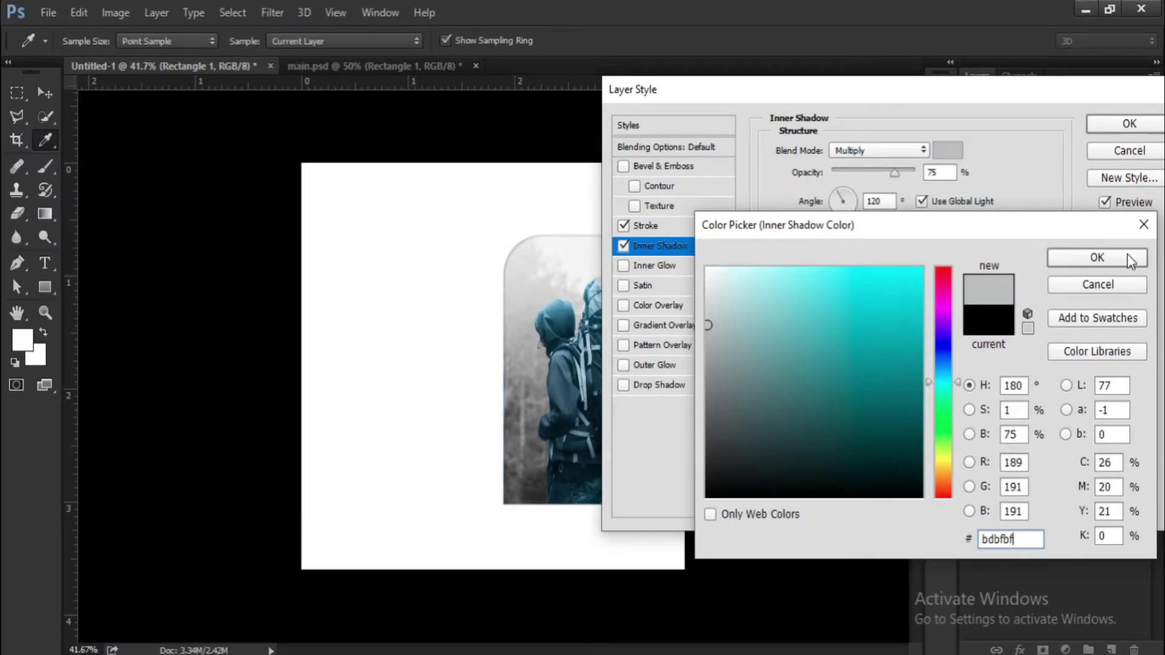
pyautogui.click(1129, 260)
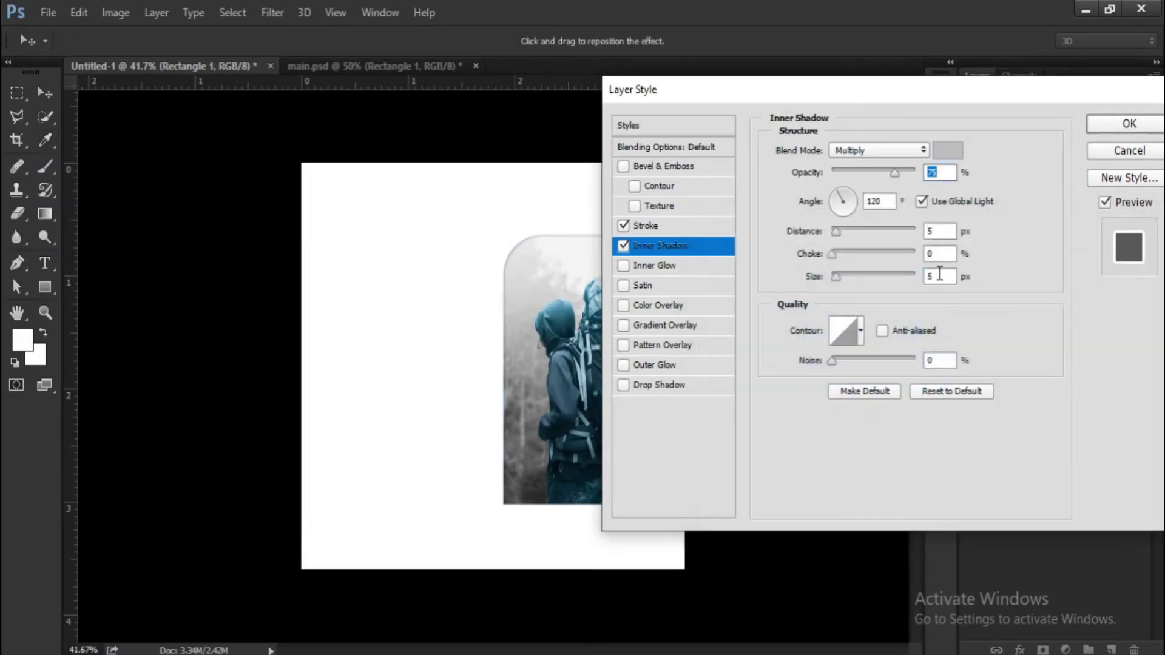
# Set the Inner Shadow's opacity to 44%, distance to 8 px, choke to 7% and size to 43 px
pyautogui.moveTo(893, 175); pyautogui.dragTo(869, 177)
pyautogui.click(839, 234)
pyautogui.moveTo(835, 256); pyautogui.dragTo(838, 257)
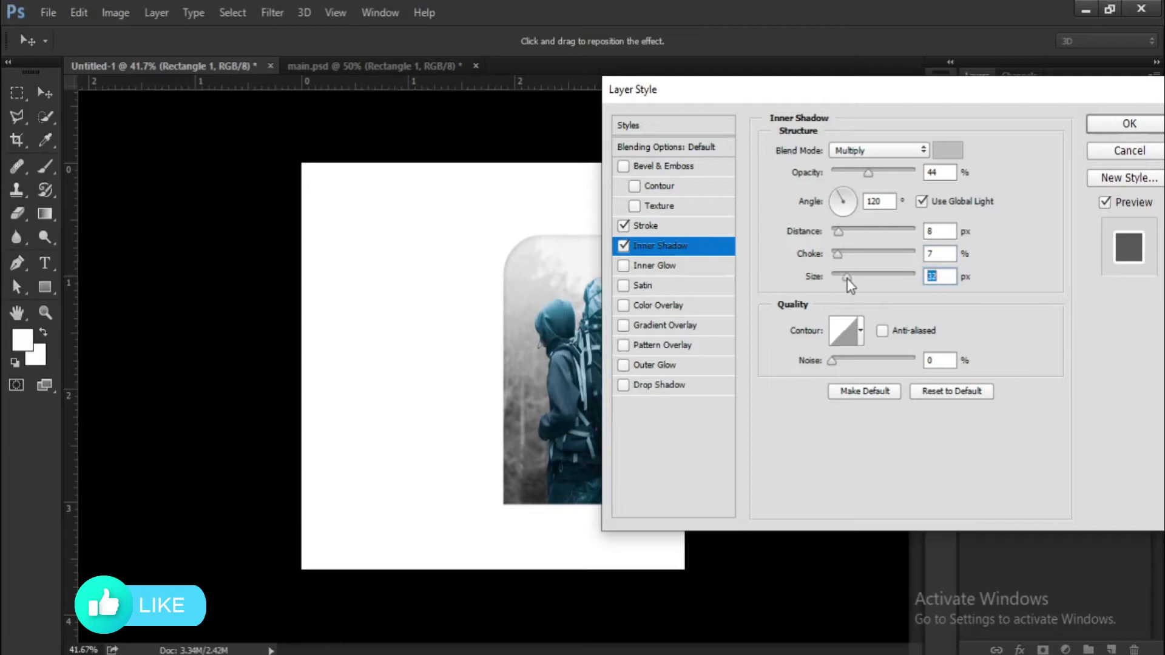
pyautogui.moveTo(853, 280); pyautogui.dragTo(851, 279)
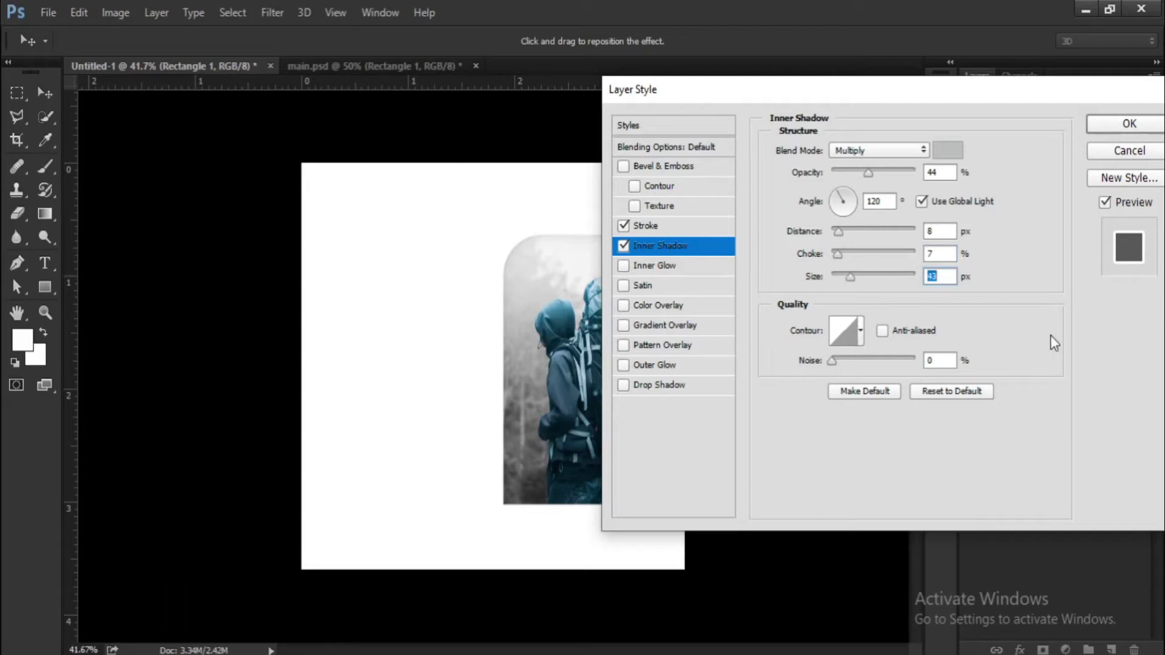
# Enable a Drop Shadow on the rectangle's layer style and set its colour to 9c9c9c
pyautogui.click(679, 393)
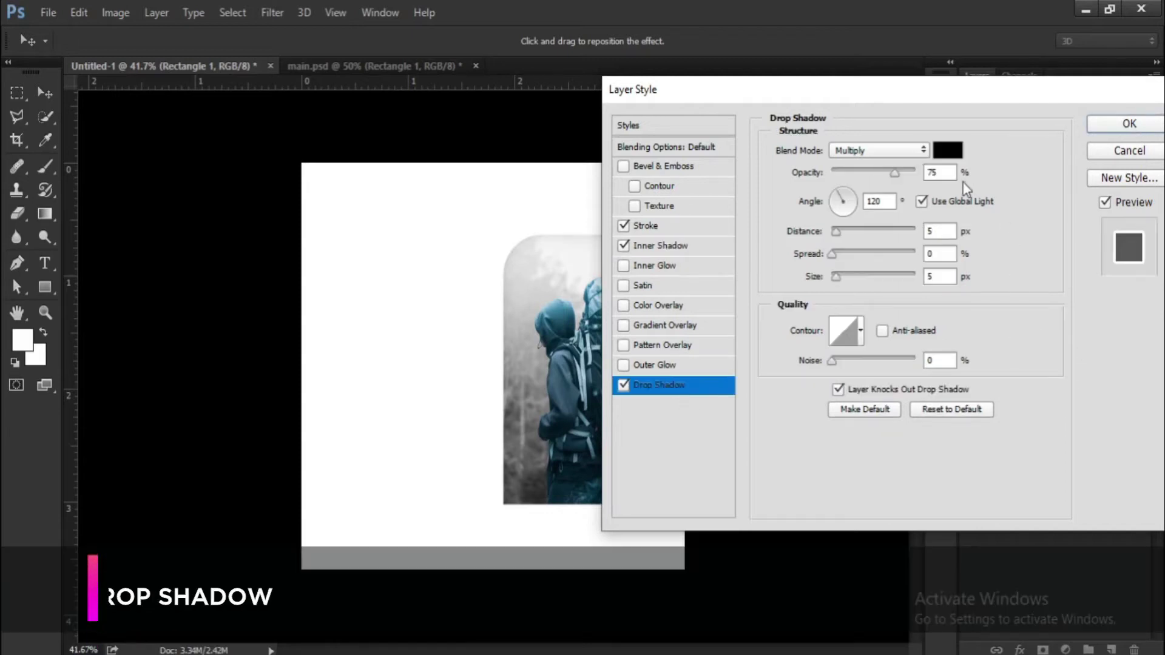
pyautogui.click(948, 150)
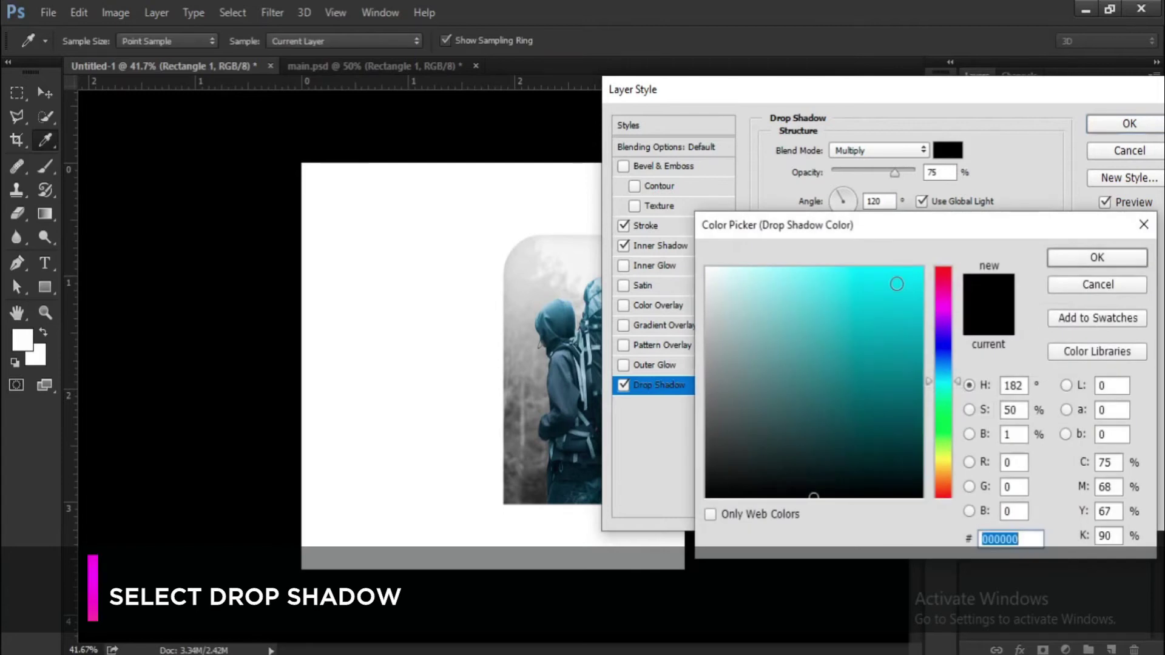
pyautogui.write('9')
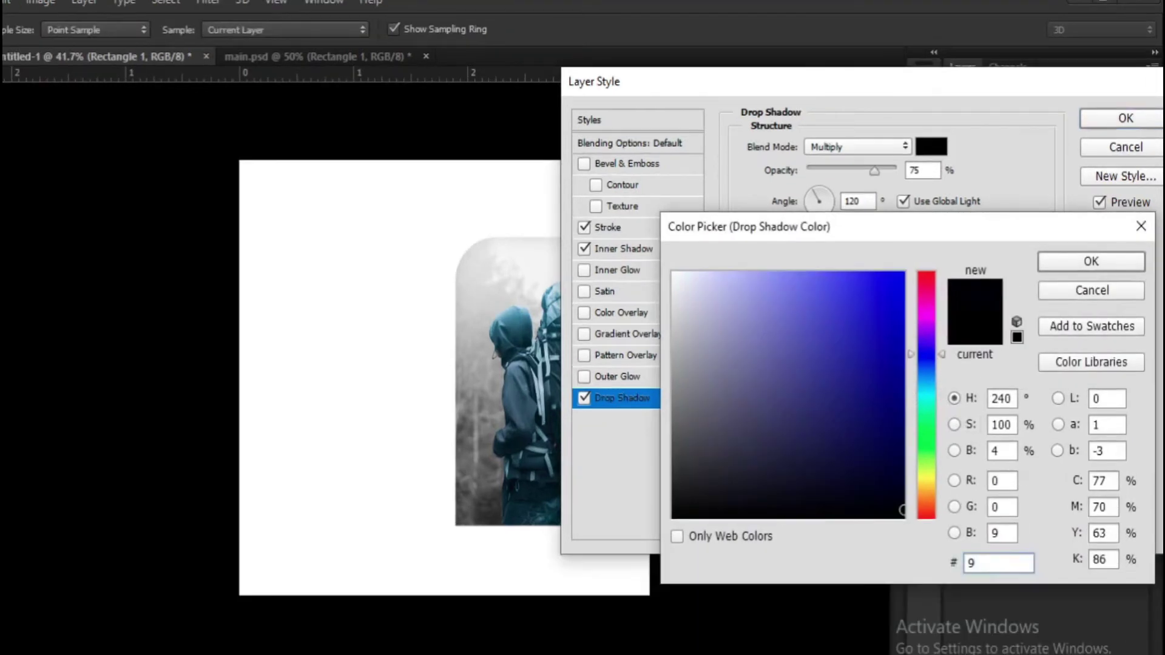
pyautogui.write('c')
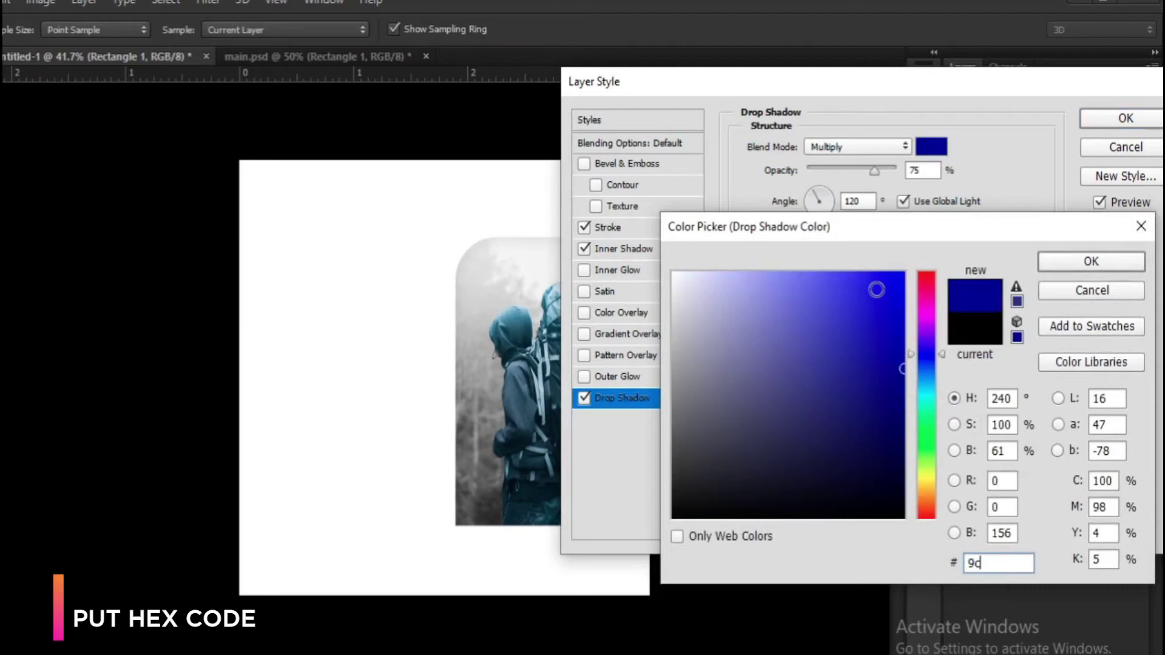
pyautogui.write('9c9c')
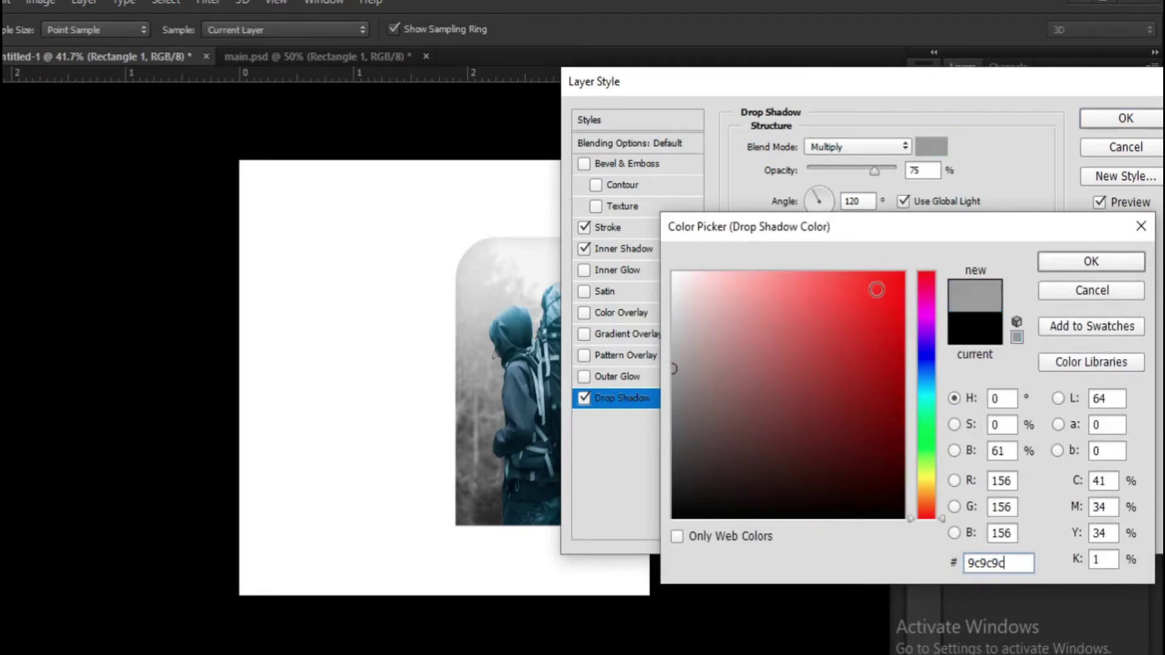
pyautogui.click(1090, 261)
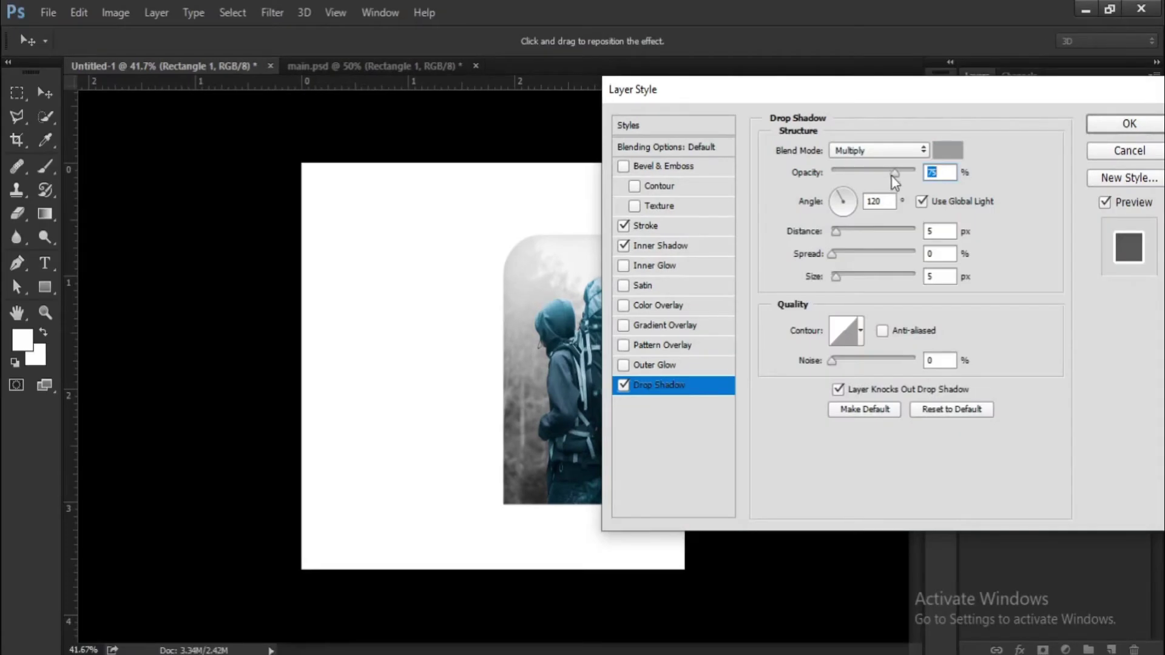
# Set the Drop Shadow's opacity to 64% and distance to 19 px, increase its spread and size, and apply the layer style
pyautogui.moveTo(891, 174); pyautogui.dragTo(887, 178)
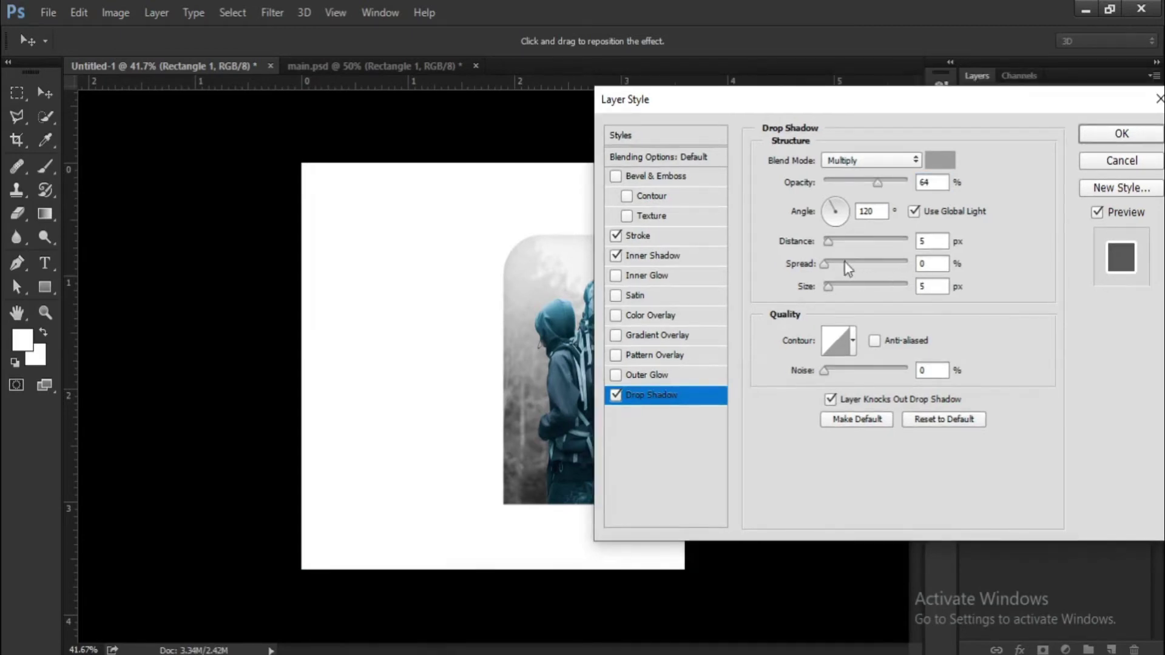
pyautogui.moveTo(831, 244); pyautogui.dragTo(836, 243)
pyautogui.moveTo(840, 244); pyautogui.dragTo(840, 247)
pyautogui.moveTo(850, 108); pyautogui.dragTo(966, 116)
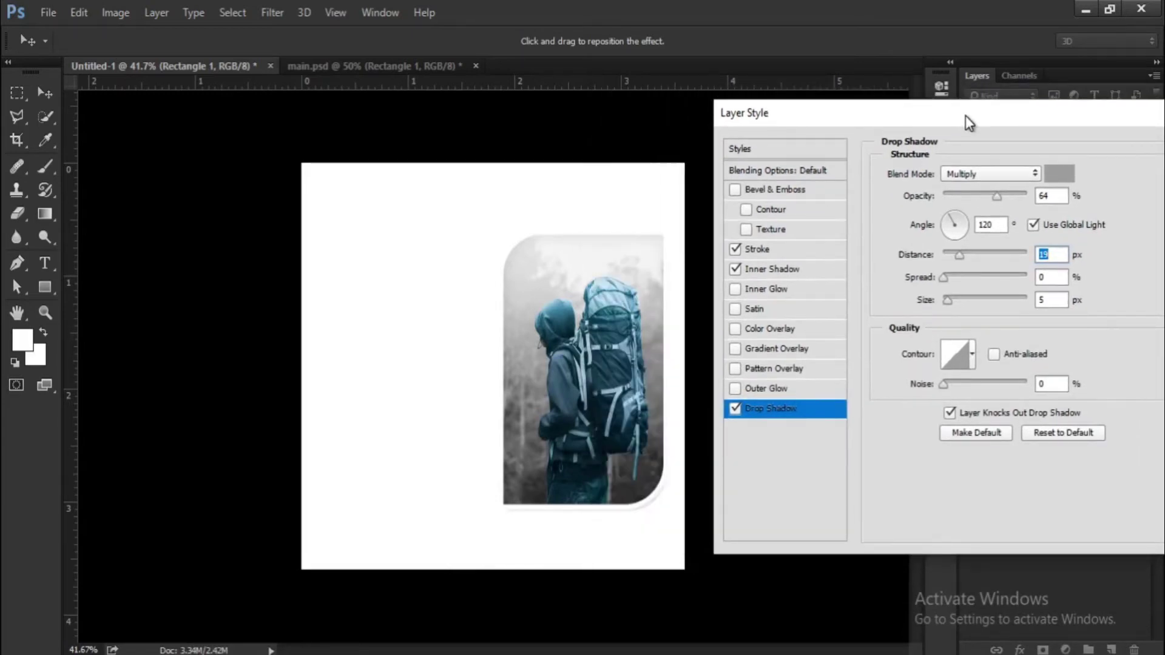
pyautogui.moveTo(944, 279); pyautogui.dragTo(965, 304)
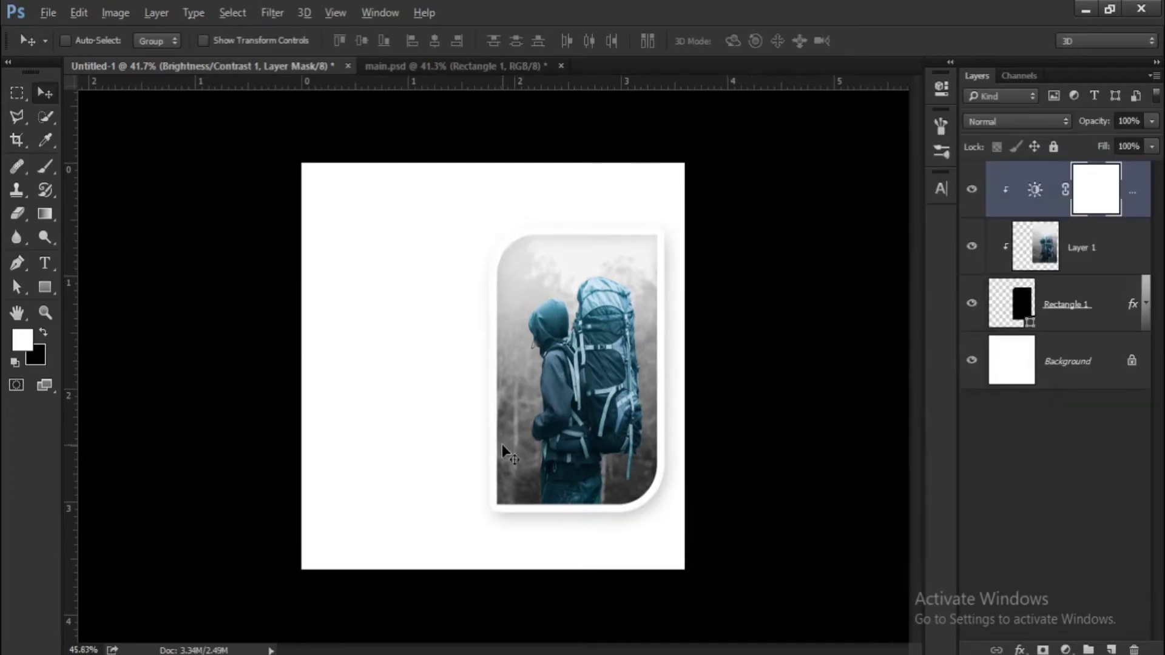
# Draw an upright rectangle about 88 by 375 px on the blank area beside the photo, with a white fill and no stroke
pyautogui.scroll(1, 501, 444)
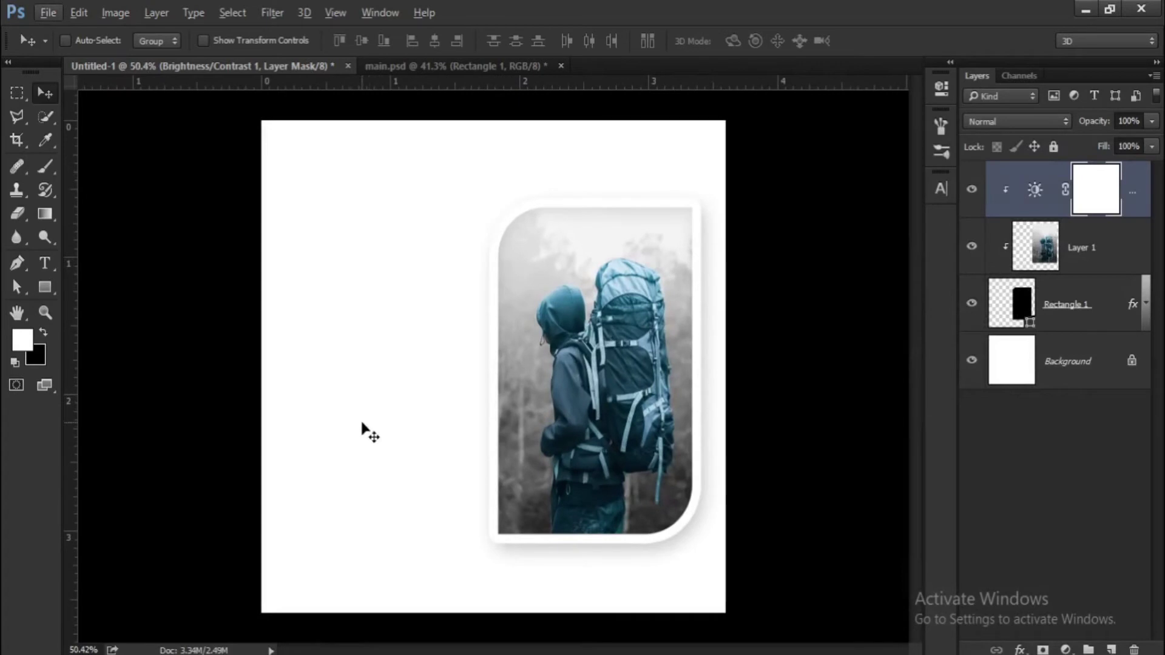
pyautogui.press('u')
pyautogui.moveTo(333, 270); pyautogui.dragTo(371, 431)
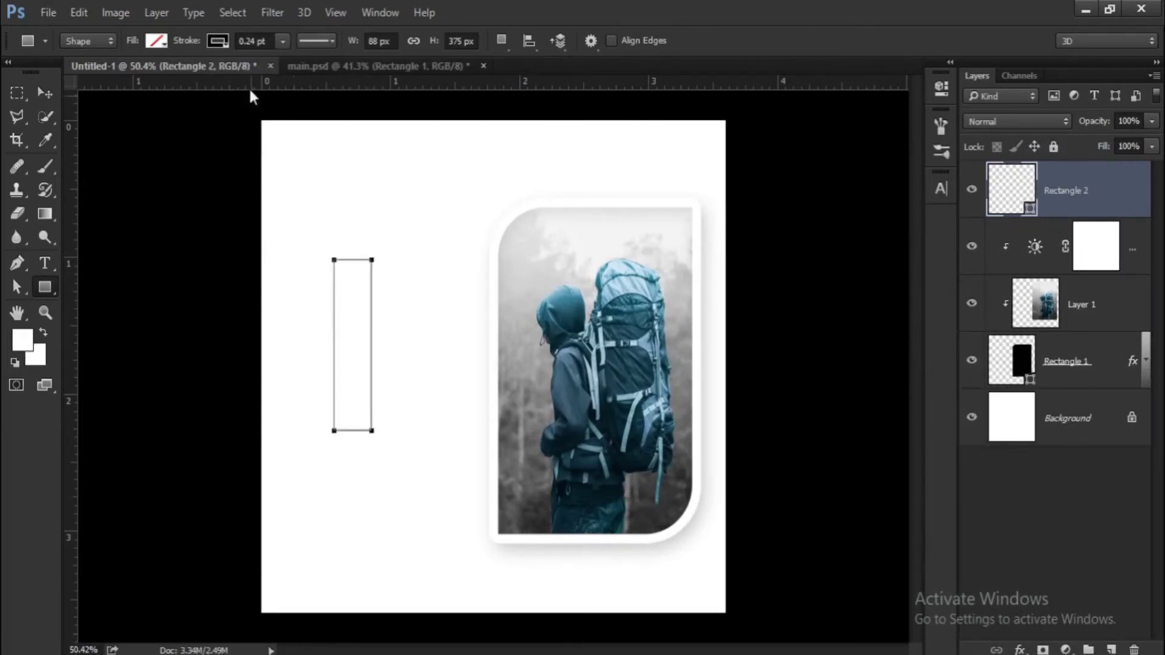
pyautogui.click(218, 40)
pyautogui.click(147, 77)
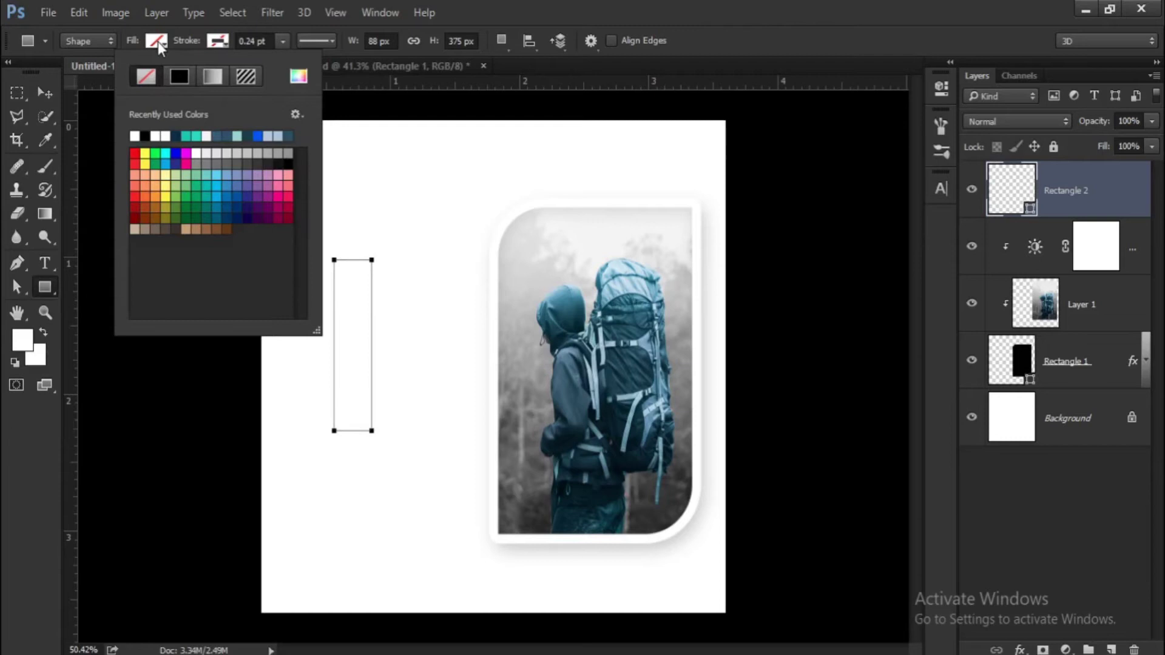
pyautogui.click(158, 41)
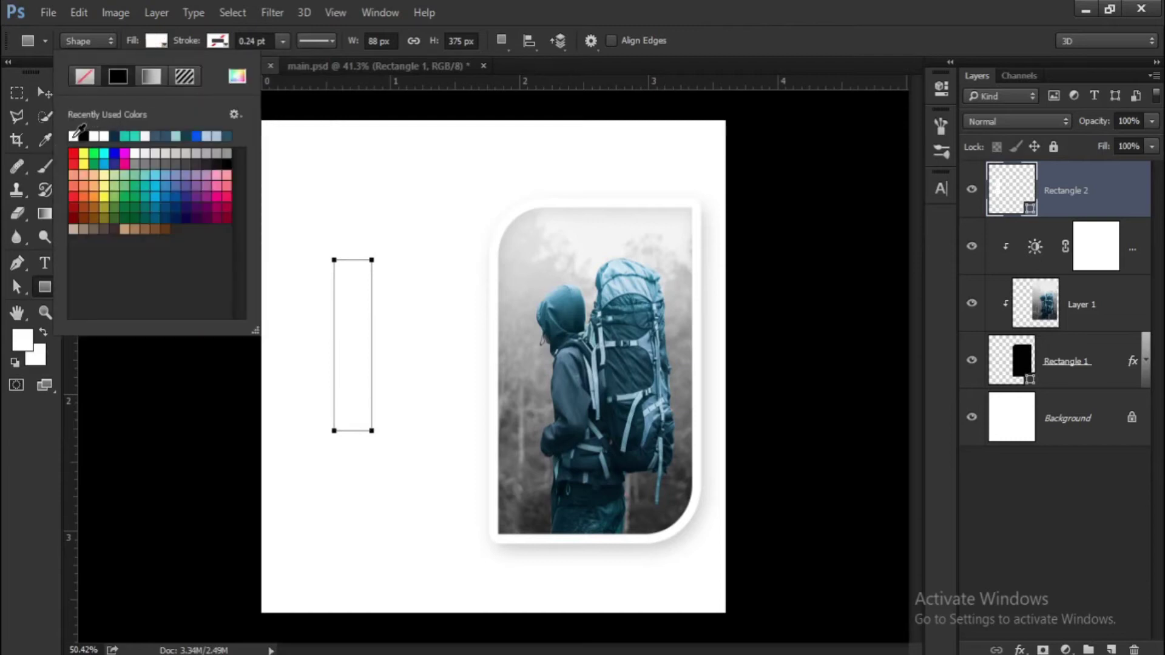
pyautogui.click(44, 91)
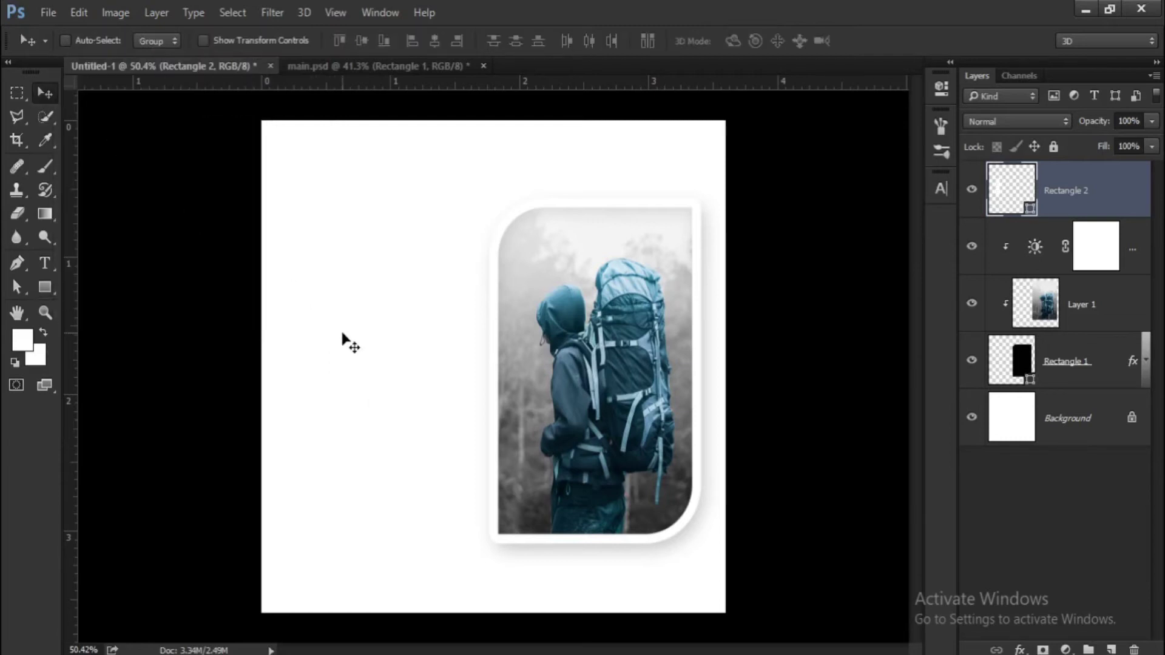
pyautogui.press('a')
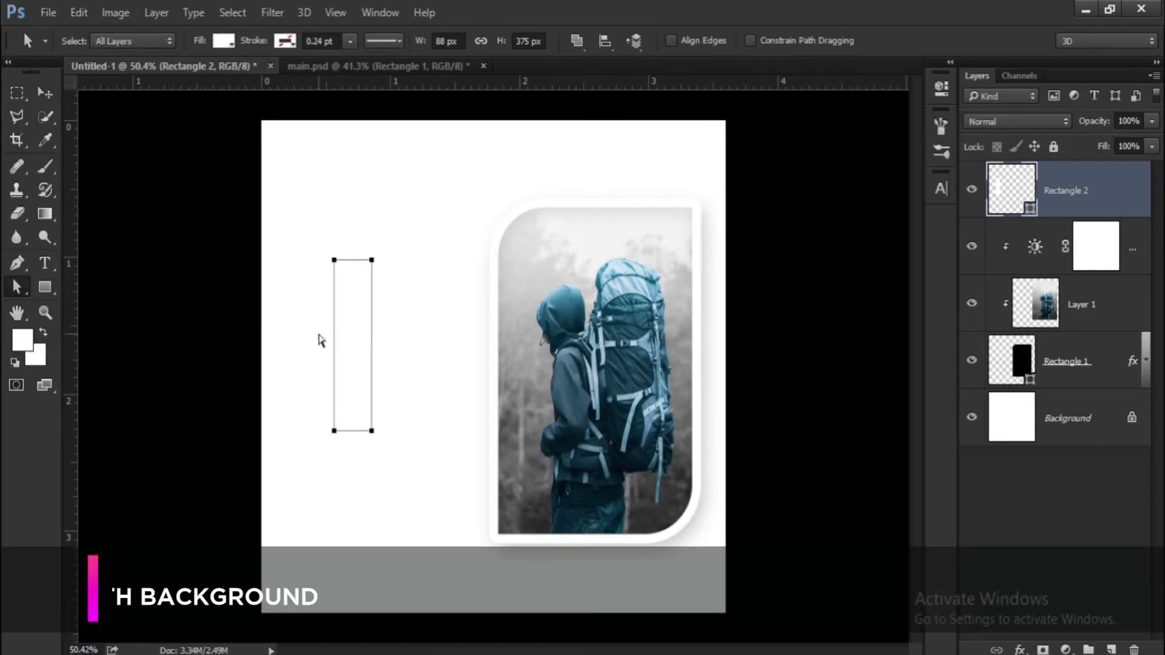
# Rotate the white rectangle by -45° and place it diagonally across the photo frame's top-right corner
pyautogui.click(45, 92)
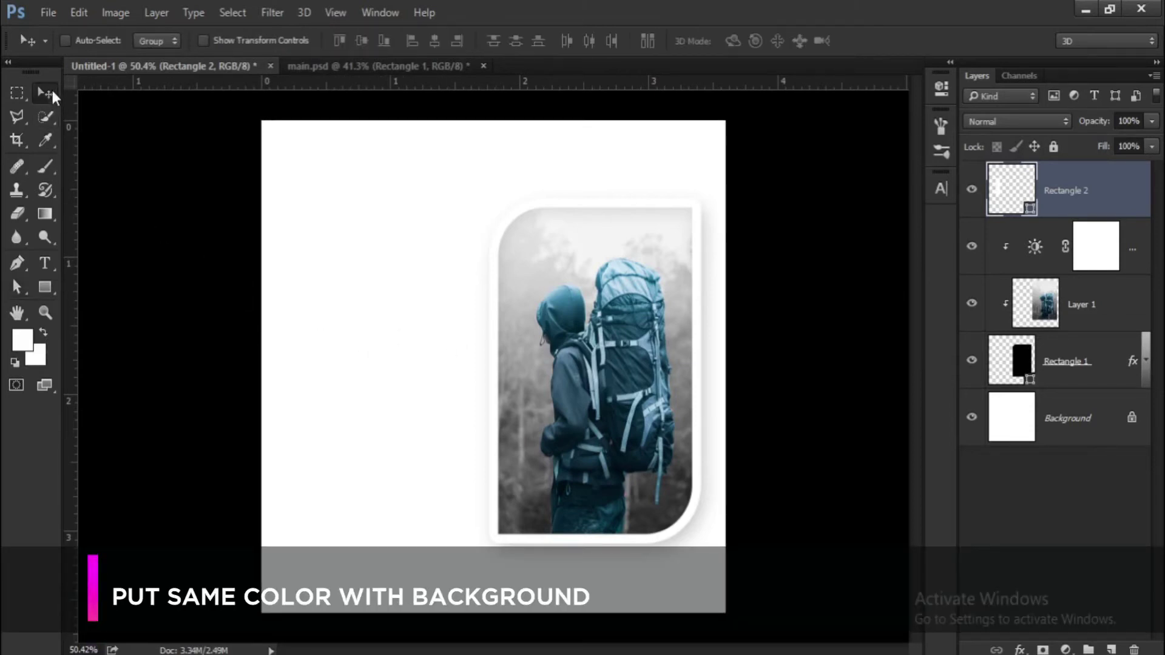
pyautogui.hotkey('ctrl', 't')
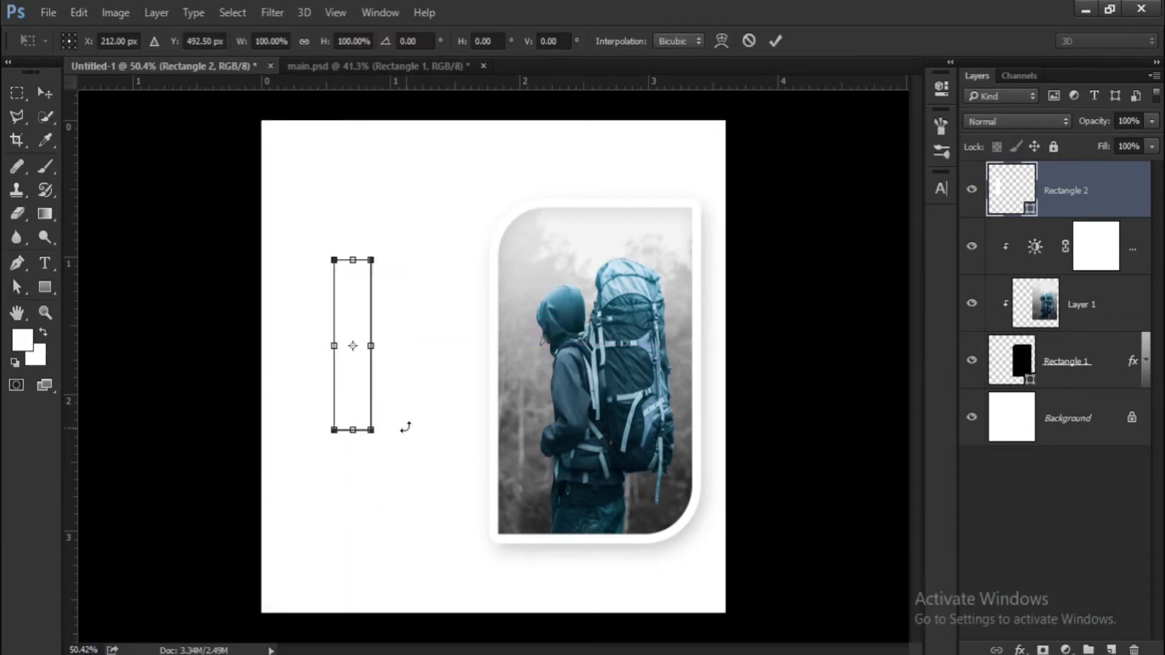
pyautogui.moveTo(393, 435); pyautogui.dragTo(703, 267)
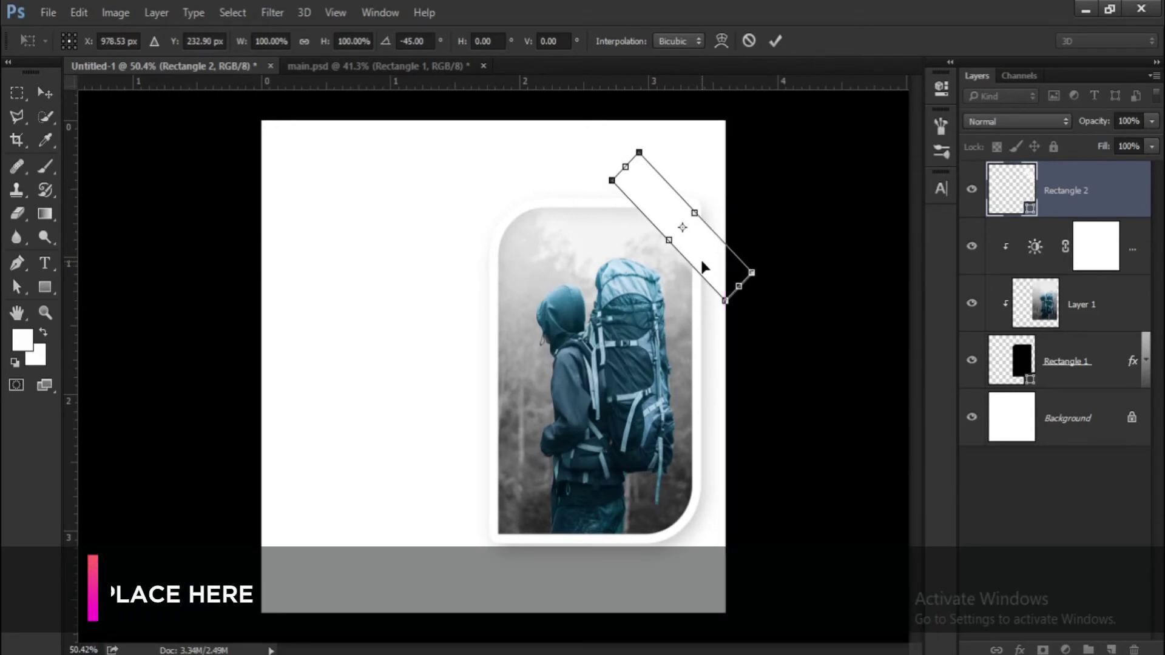
pyautogui.press('Return')
# Duplicate the diagonal white strip and place the copy across the photo frame's bottom-left corner
pyautogui.hotkey('ctrl', '+')
pyautogui.moveTo(727, 255); pyautogui.dragTo(549, 510)
pyautogui.scroll(-3, 721, 247)
pyautogui.scroll(2, 699, 266)
pyautogui.scroll(-3, 713, 279)
pyautogui.scroll(1, 550, 510)
pyautogui.press('a')
pyautogui.click(682, 586)
pyautogui.scroll(-2, 682, 586)
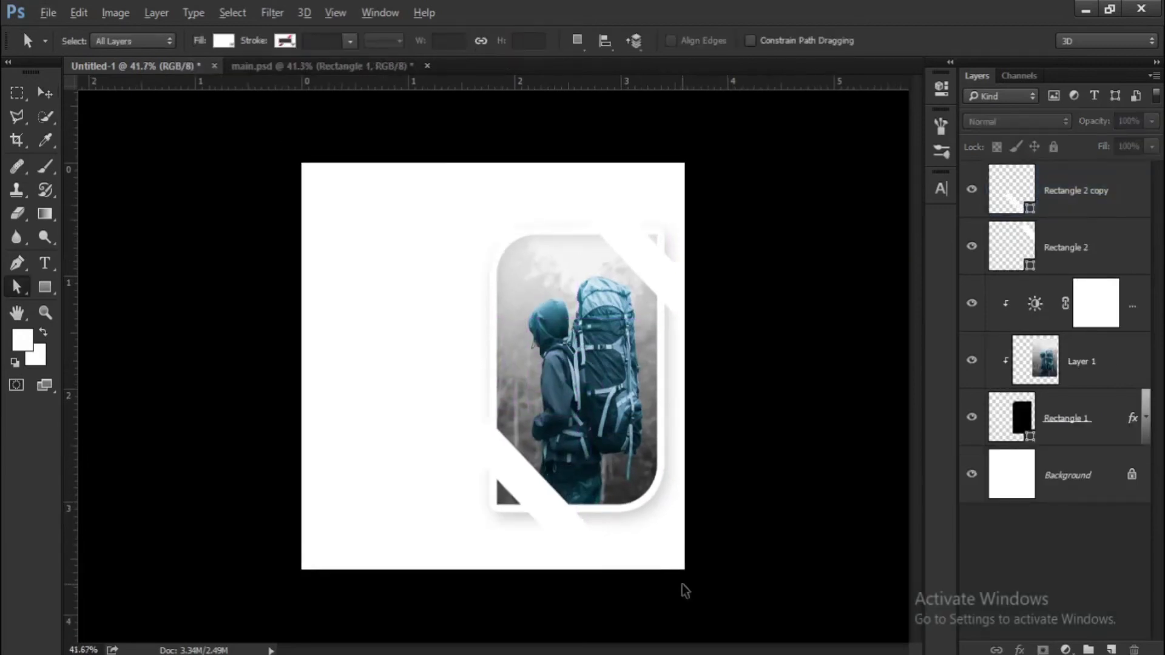
# Rename the top-right strip's layer from Rectangle 2 to Rectangle 1
pyautogui.click(44, 92)
pyautogui.click(972, 251)
pyautogui.doubleClick(1050, 249)
pyautogui.click(1096, 249)
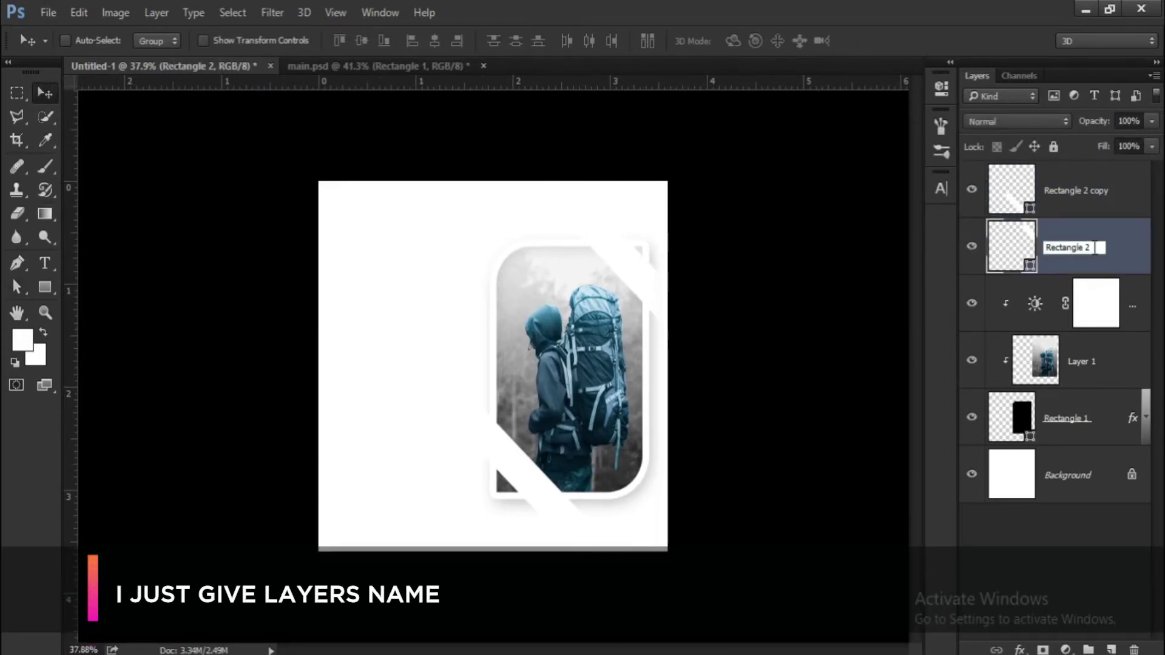
pyautogui.write('1')
# Rename the Rectangle 2 copy layer as Rectangle 2
pyautogui.click(1100, 193)
pyautogui.doubleClick(1101, 193)
pyautogui.press('End')
pyautogui.press('BackSpace')
pyautogui.press('BackSpace')
pyautogui.press('BackSpace')
pyautogui.press('BackSpace')
pyautogui.press('BackSpace')
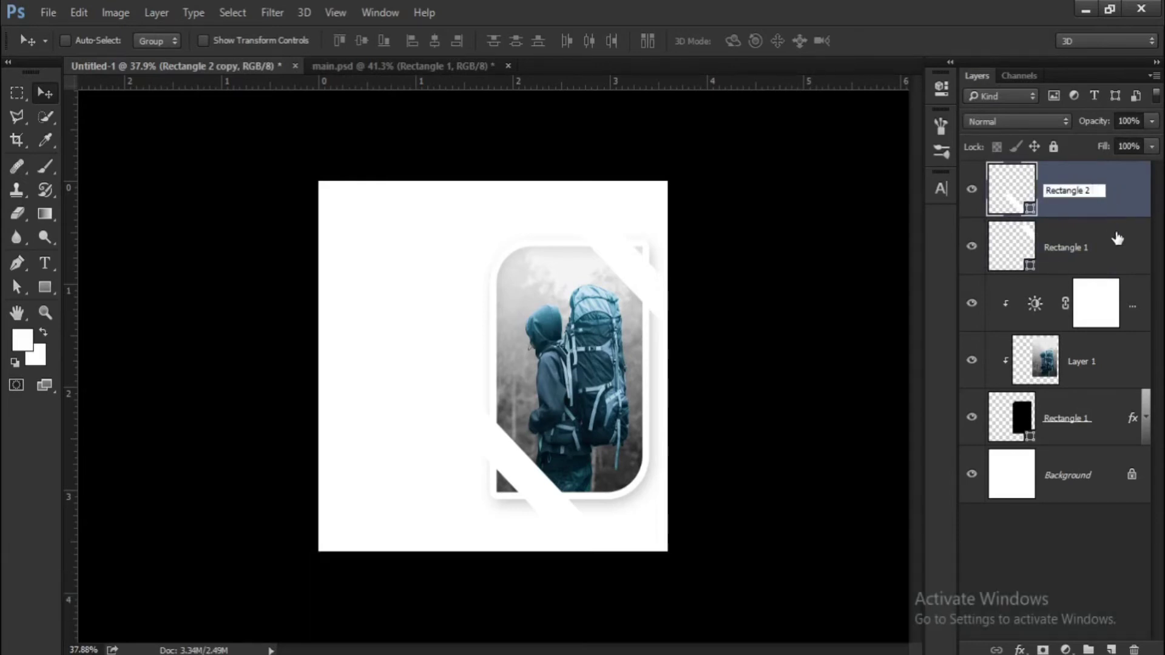
# Add a new empty layer and move it directly below the top-right strip's Rectangle 1 layer
pyautogui.click(1118, 240)
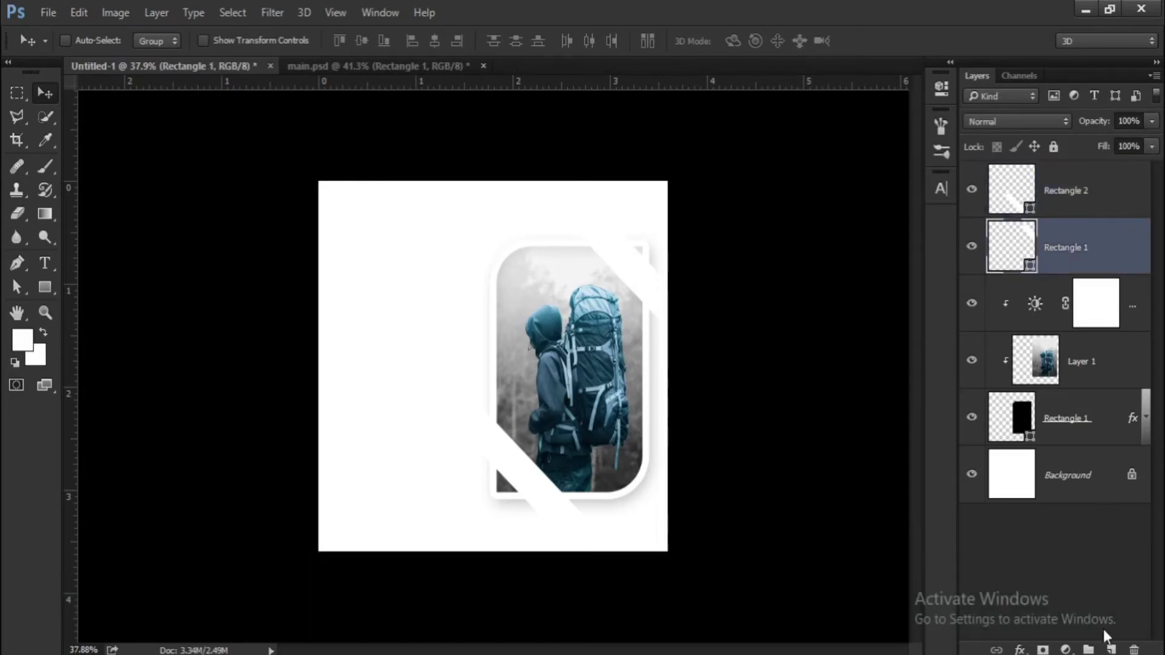
pyautogui.click(1109, 650)
pyautogui.moveTo(1095, 268); pyautogui.dragTo(1039, 328)
pyautogui.scroll(2, 491, 362)
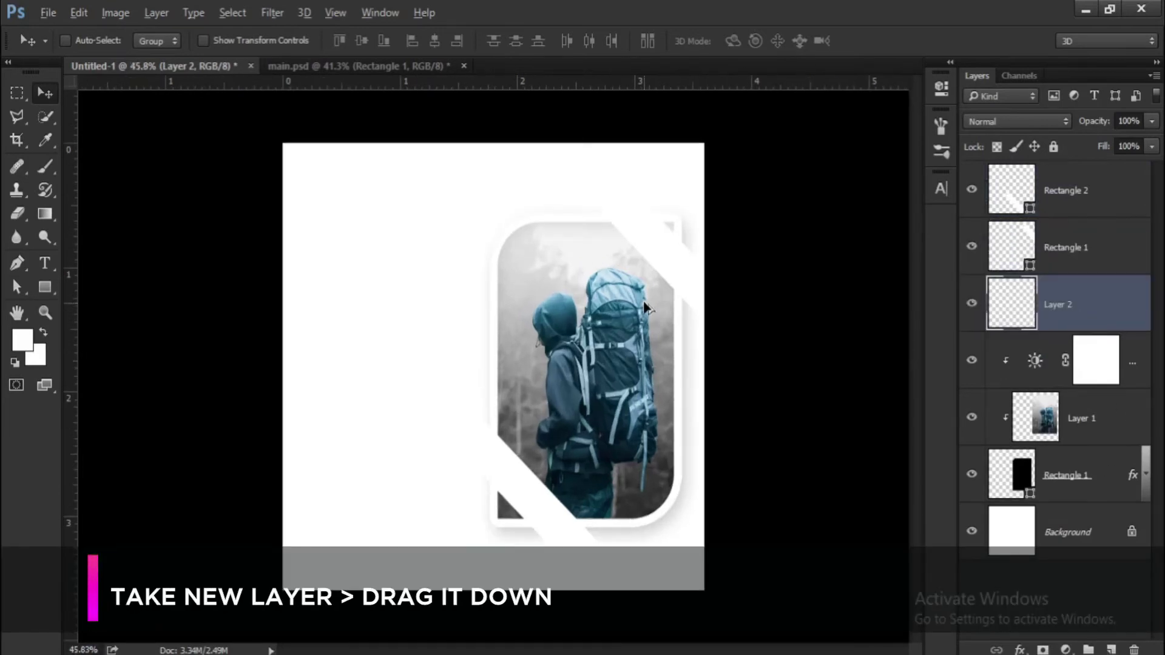
# Choose the Brush tool with a soft round tip, 175 px in size and 0% hardness
pyautogui.click(45, 167)
pyautogui.scroll(1, 558, 285)
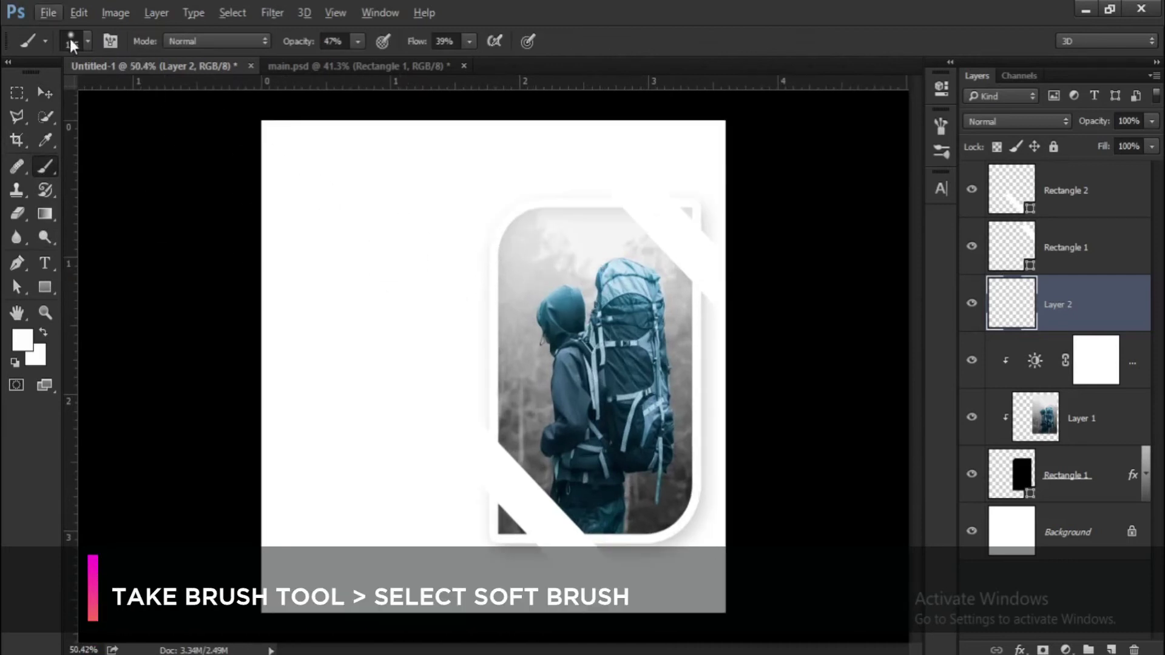
pyautogui.click(86, 41)
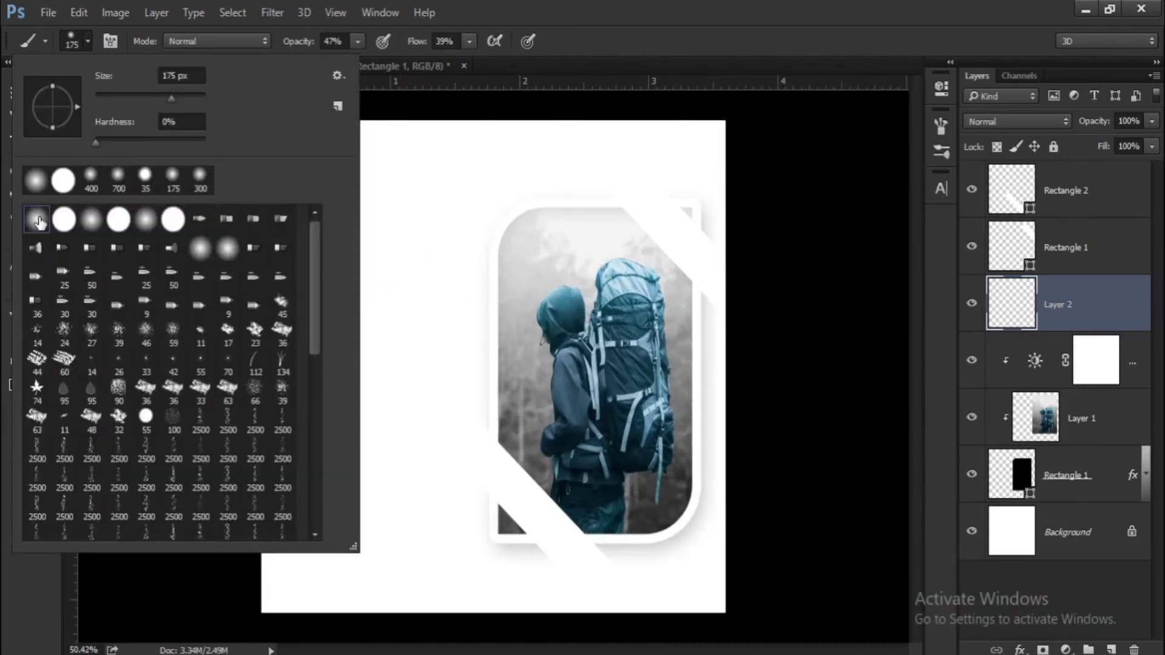
pyautogui.click(86, 42)
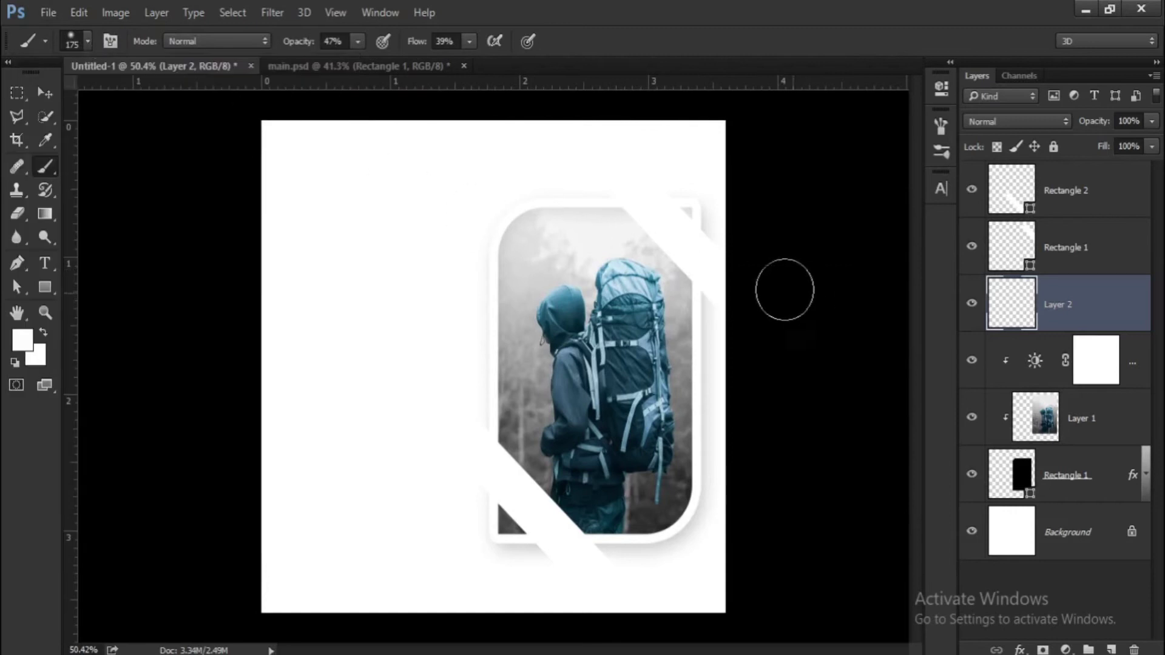
# Set the brush flow to 64% and its opacity to 66%
pyautogui.scroll(1, 737, 264)
pyautogui.scroll(1, 737, 263)
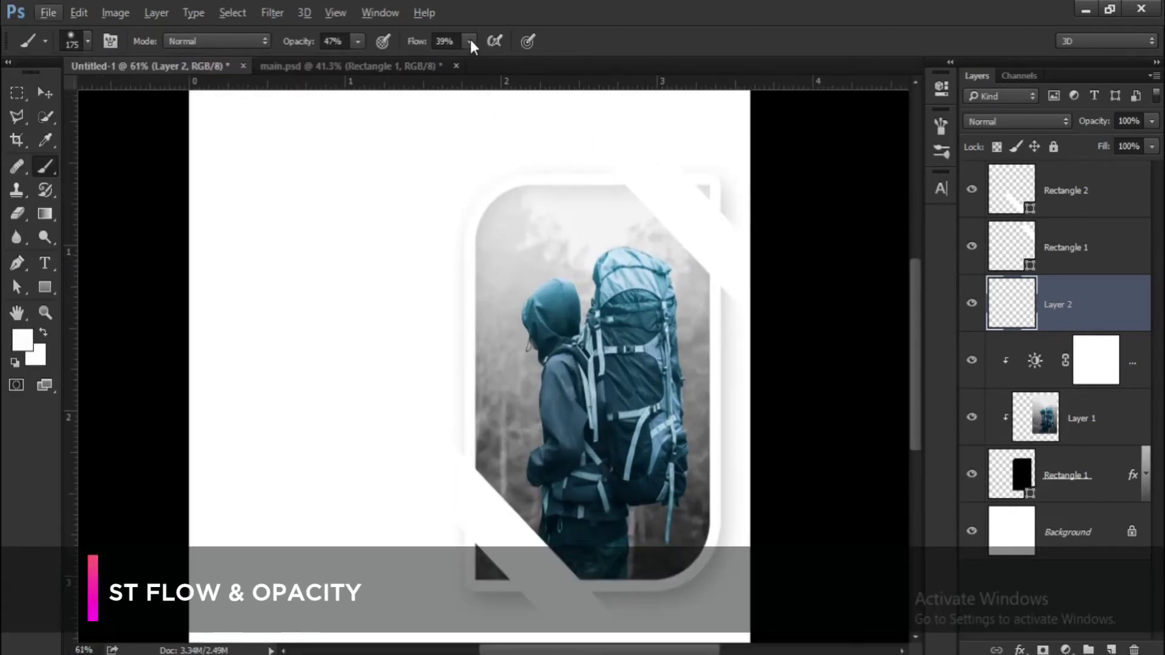
pyautogui.click(469, 41)
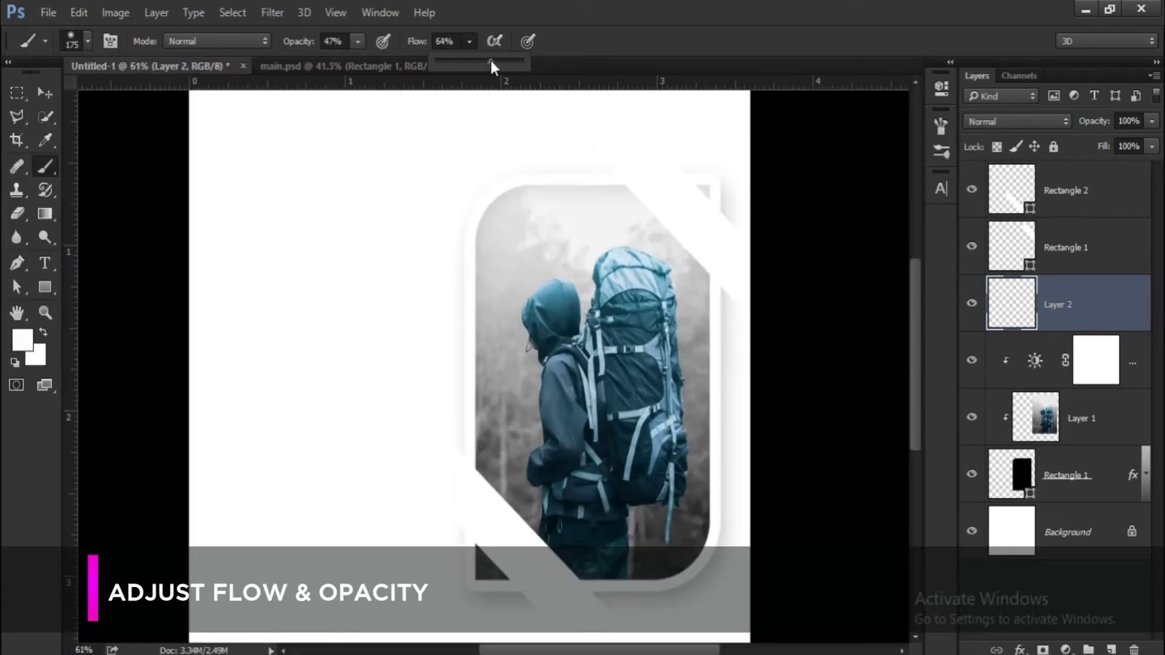
pyautogui.click(358, 41)
pyautogui.moveTo(355, 61); pyautogui.dragTo(366, 62)
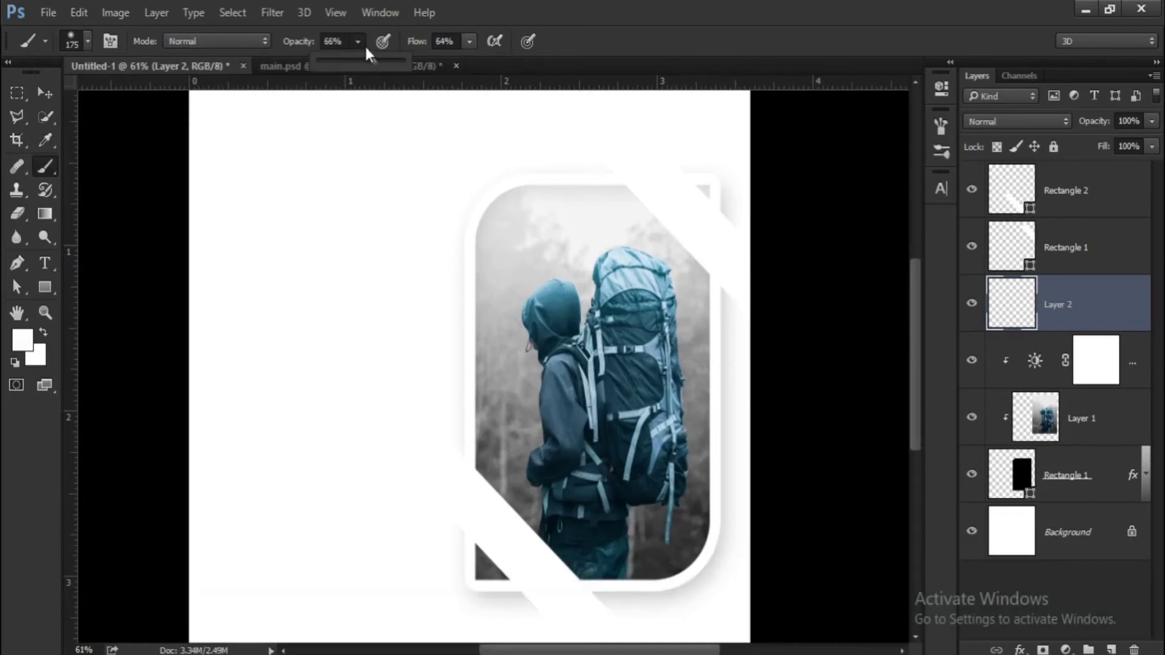
pyautogui.click(363, 44)
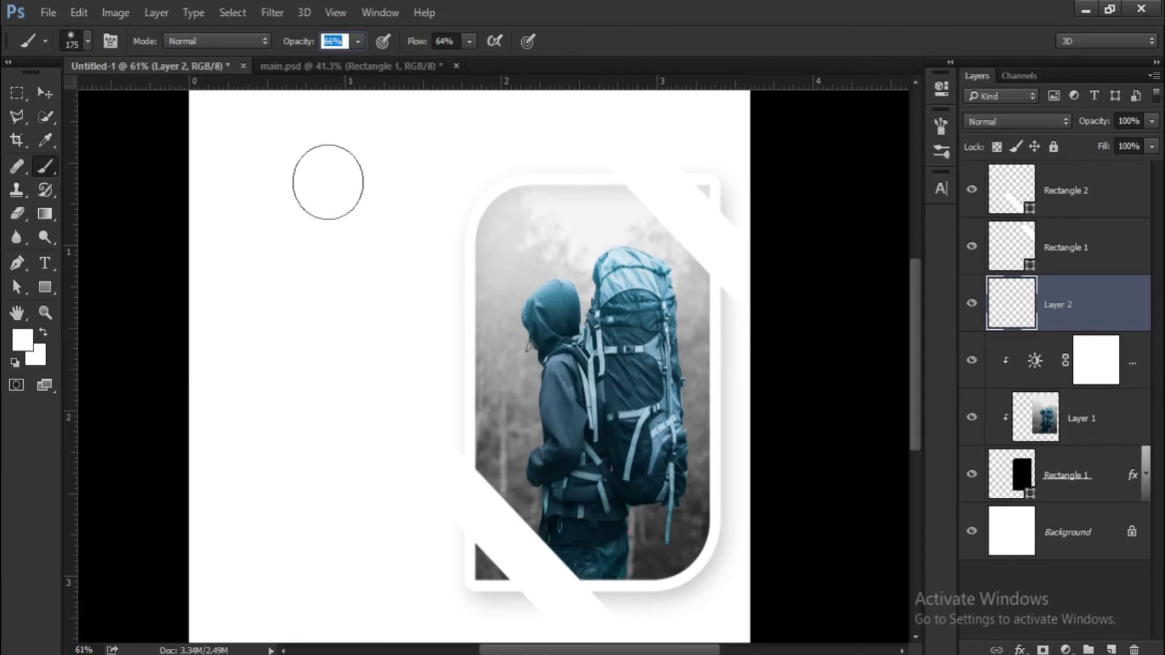
# Set the foreground colour to black
pyautogui.click(23, 339)
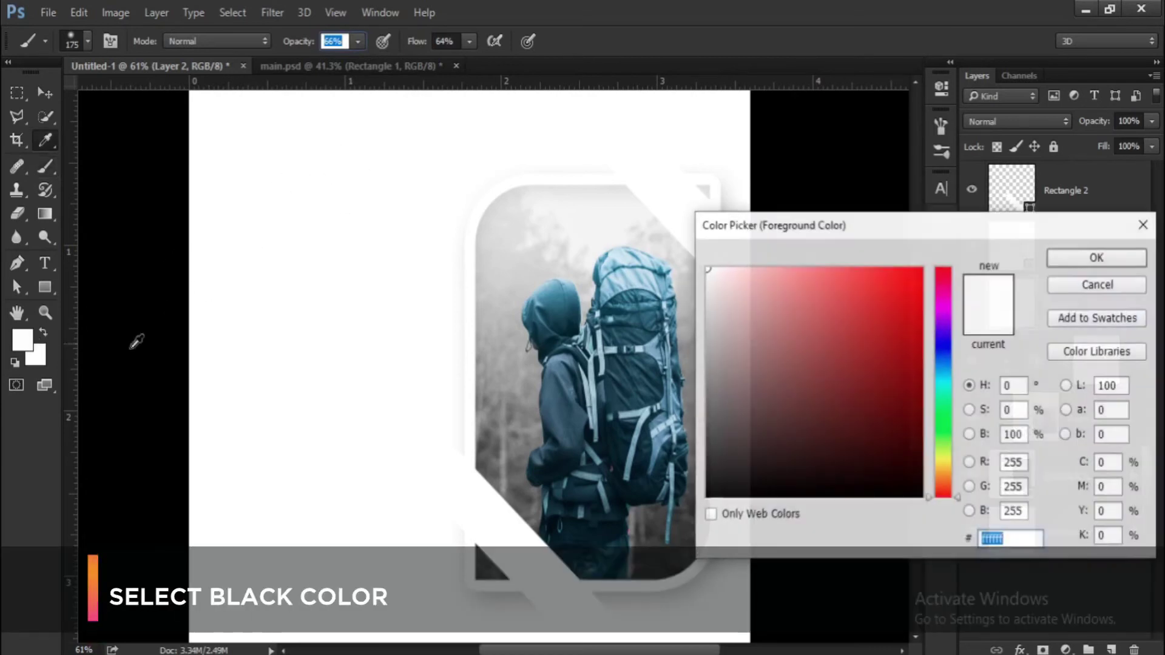
pyautogui.click(707, 496)
pyautogui.press('Return')
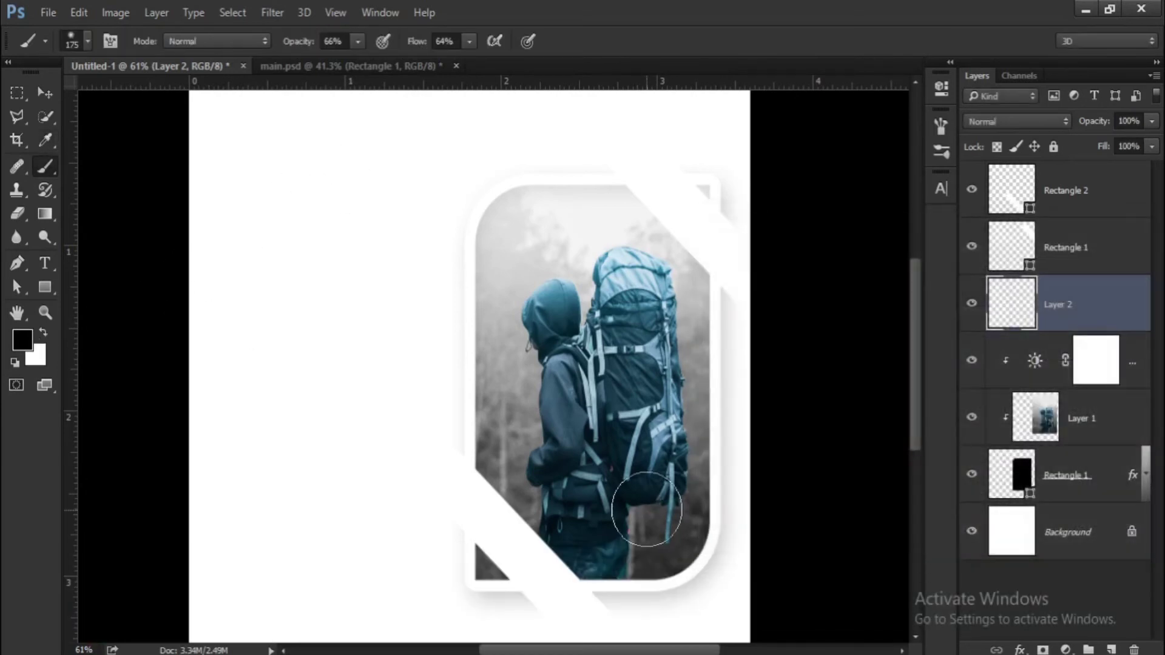
# Reduce the brush to 90 px and paint a soft black shadow along the top-right diagonal strip on the new layer
pyautogui.scroll(4, 751, 246)
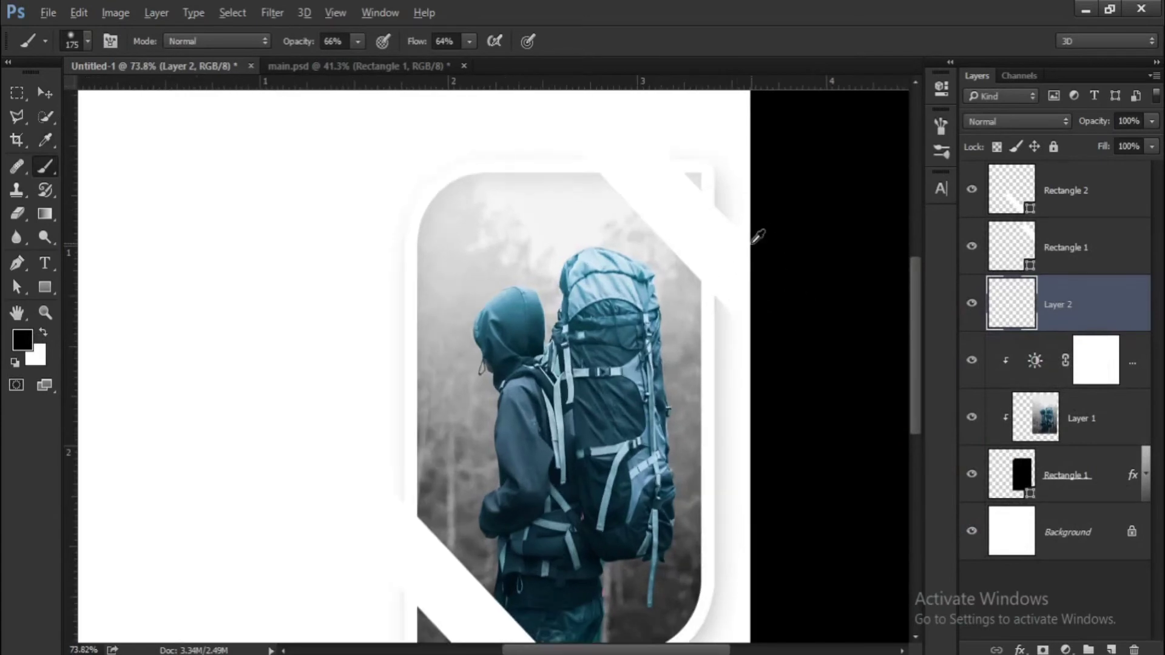
pyautogui.press('[')
pyautogui.press('[')
pyautogui.press('[')
pyautogui.press('[')
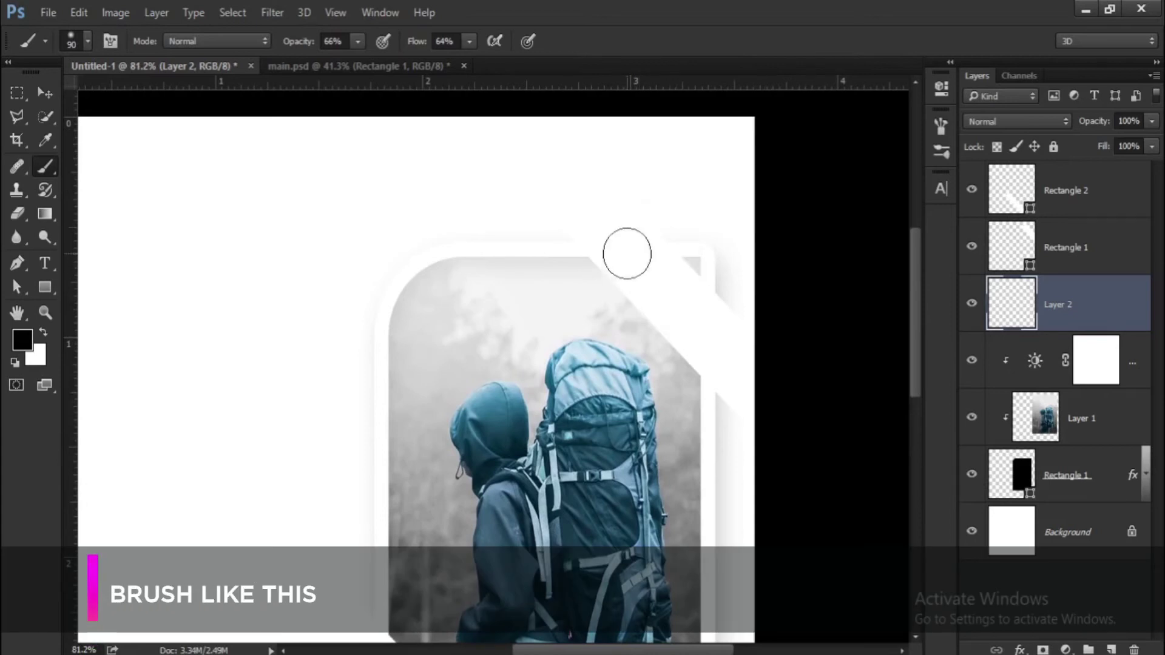
pyautogui.moveTo(623, 239)
pyautogui.mouseDown()
pyautogui.moveTo(706, 322)
pyautogui.moveTo(667, 302)
pyautogui.moveTo(662, 287)
pyautogui.moveTo(745, 369)
pyautogui.mouseUp()
pyautogui.scroll(1, 679, 304)
pyautogui.press(']')
pyautogui.press('[')
pyautogui.moveTo(659, 280); pyautogui.dragTo(755, 381)
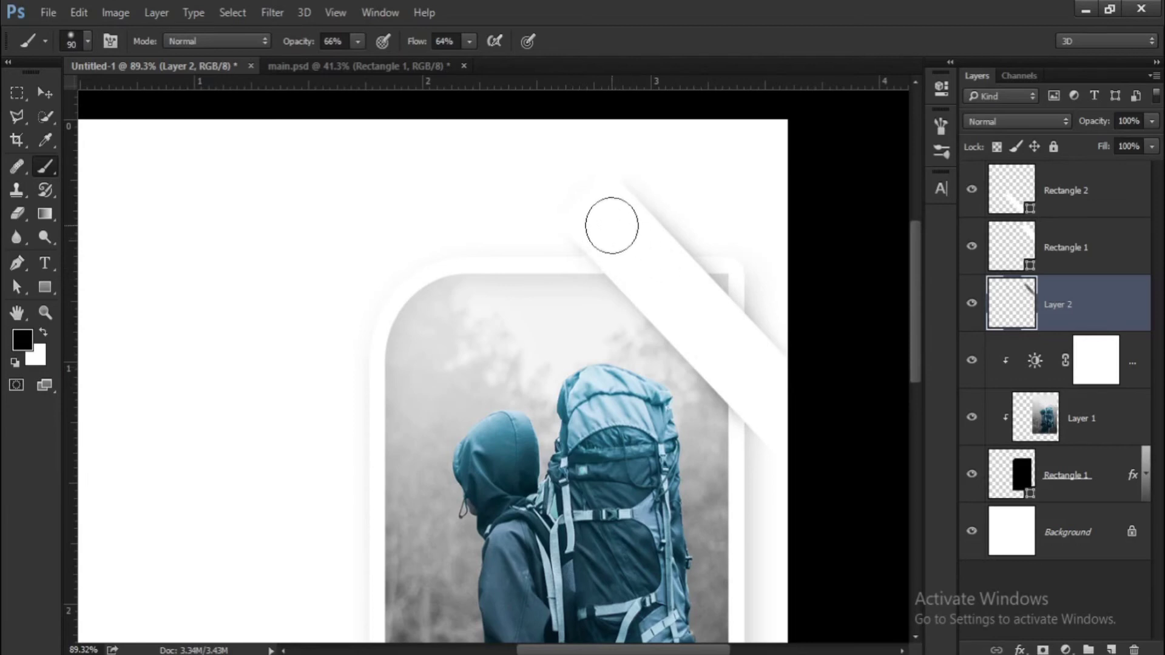
# Add a new empty layer directly above the top-right diagonal strip's layer
pyautogui.scroll(-3, 748, 373)
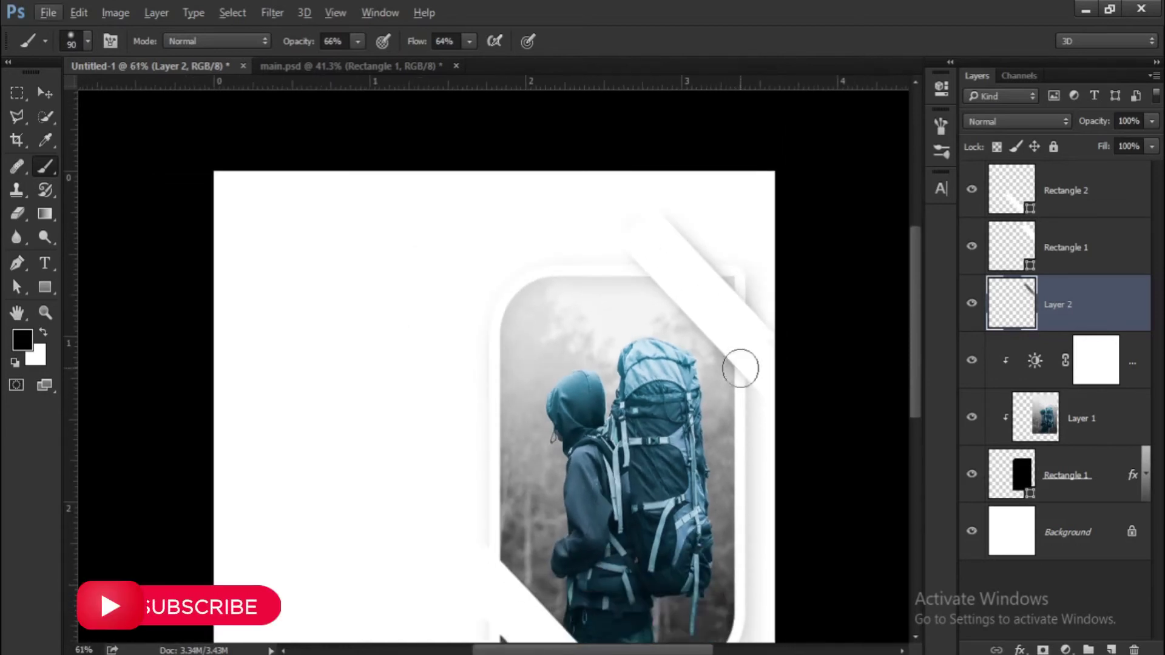
pyautogui.scroll(-1, 740, 369)
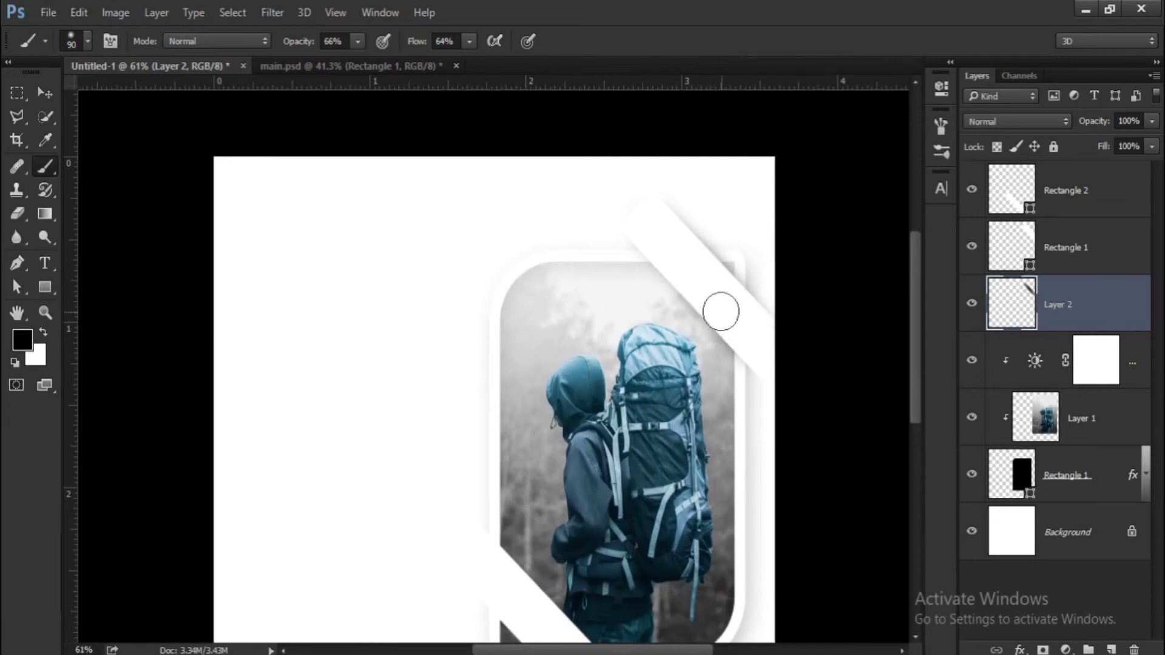
pyautogui.press('a')
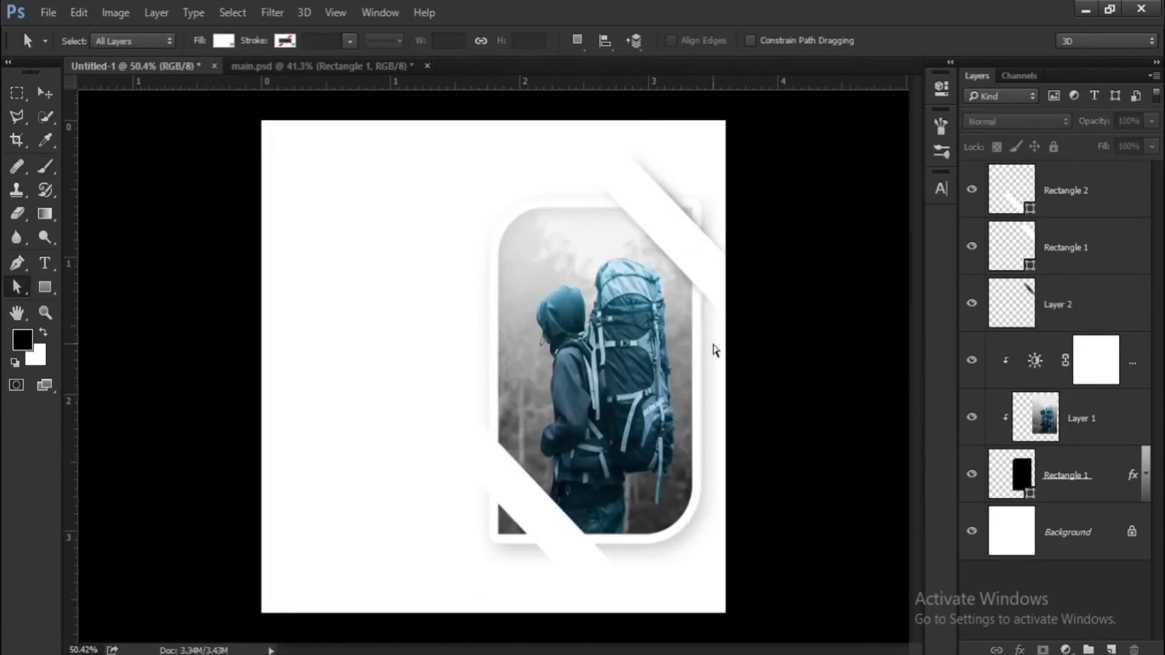
pyautogui.click(1073, 244)
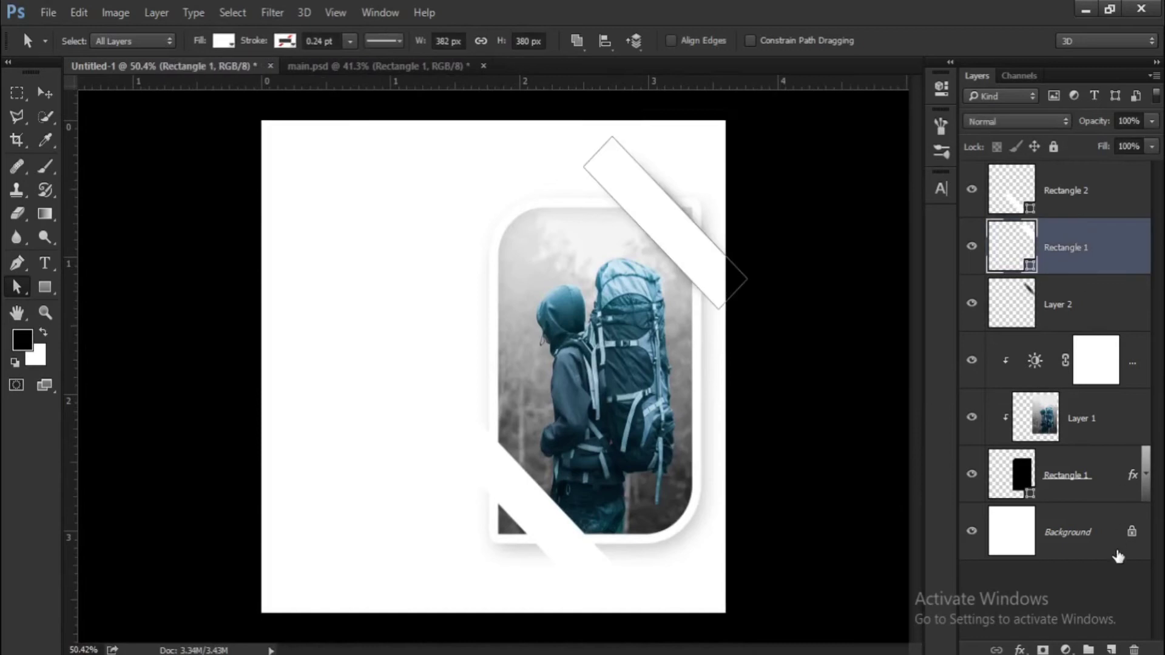
pyautogui.click(1112, 650)
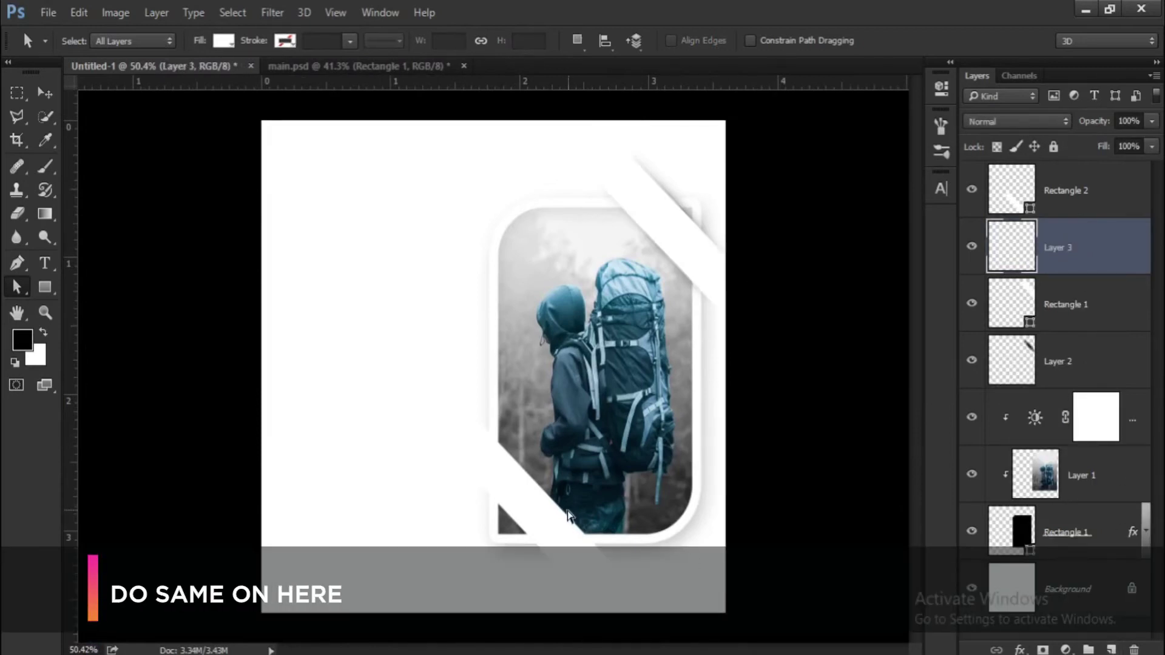
# Paint a soft black shadow along the lower-left diagonal strip on the new layer, using the 90 px brush
pyautogui.scroll(3, 566, 518)
pyautogui.press('b')
pyautogui.scroll(3, 564, 508)
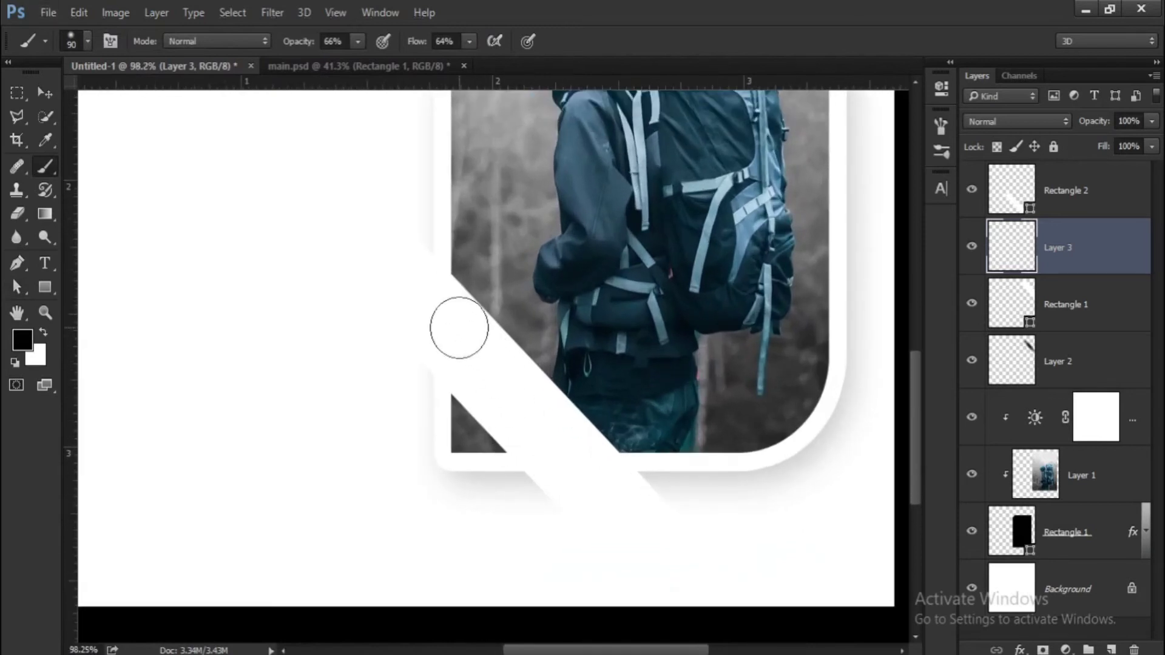
pyautogui.moveTo(440, 317)
pyautogui.mouseDown()
pyautogui.moveTo(582, 461)
pyautogui.moveTo(508, 405)
pyautogui.moveTo(607, 503)
pyautogui.mouseUp()
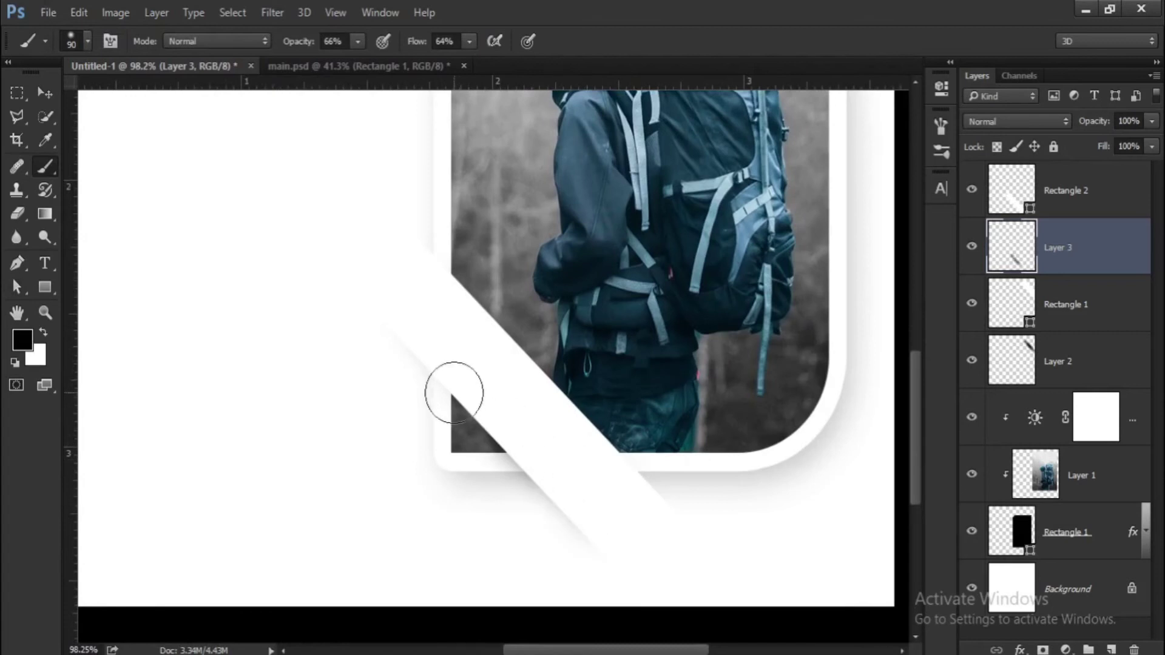
pyautogui.scroll(2, 432, 367)
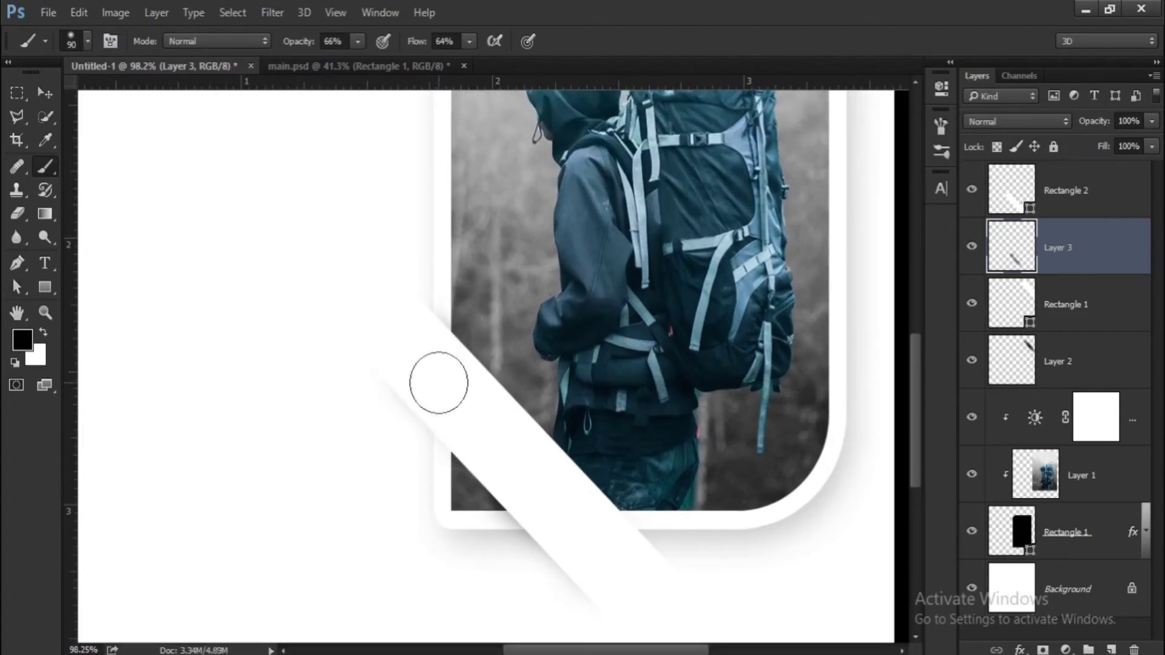
pyautogui.scroll(-2, 520, 463)
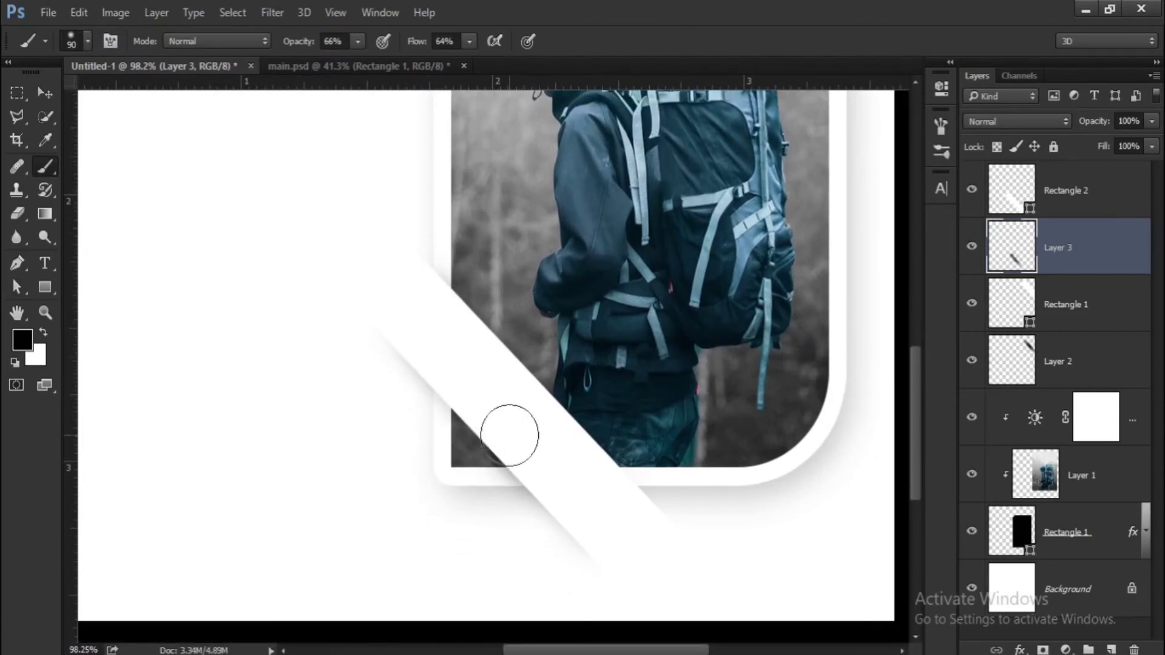
pyautogui.scroll(2, 510, 432)
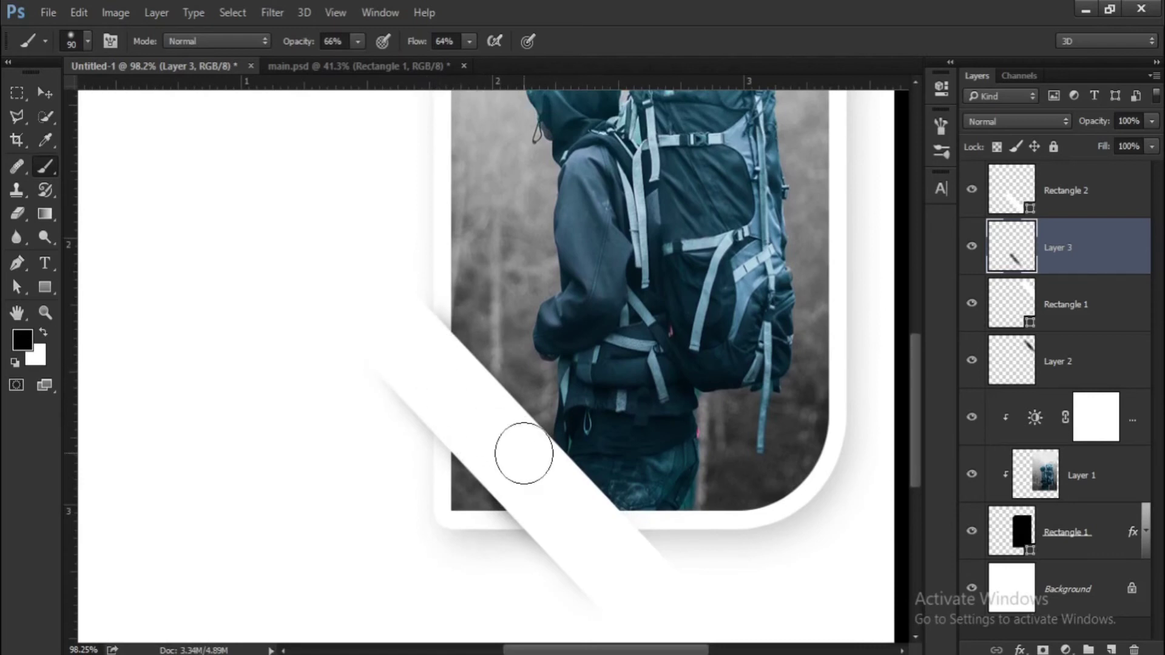
pyautogui.scroll(-1, 536, 477)
pyautogui.scroll(-3, 538, 472)
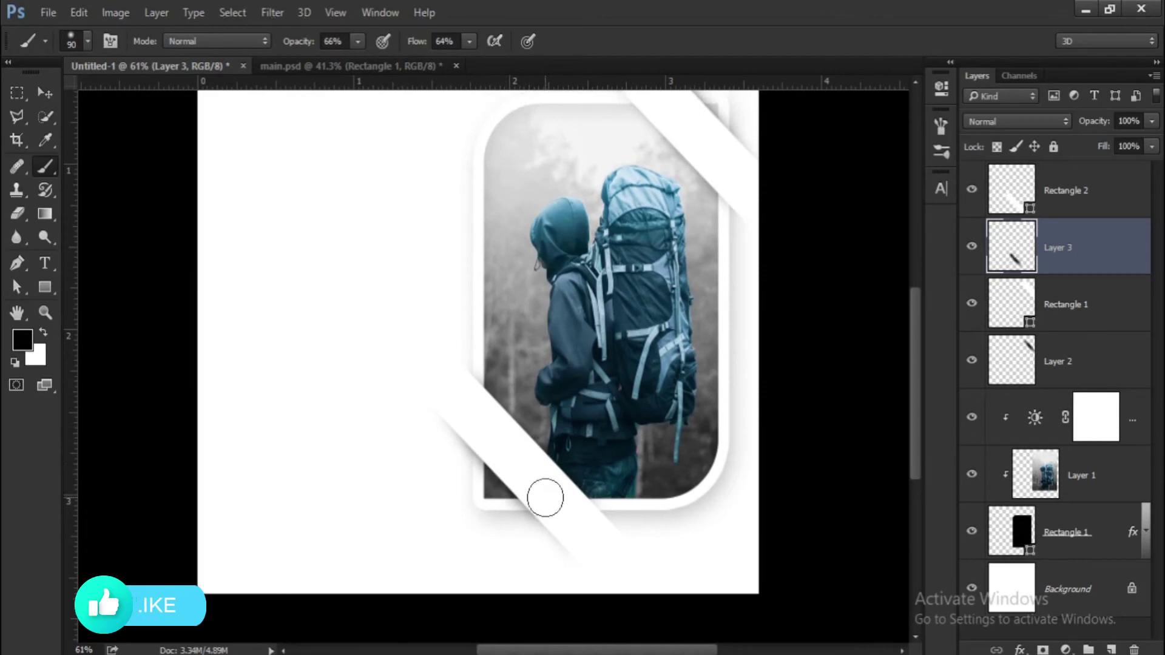
pyautogui.scroll(1, 544, 497)
pyautogui.scroll(2, 540, 506)
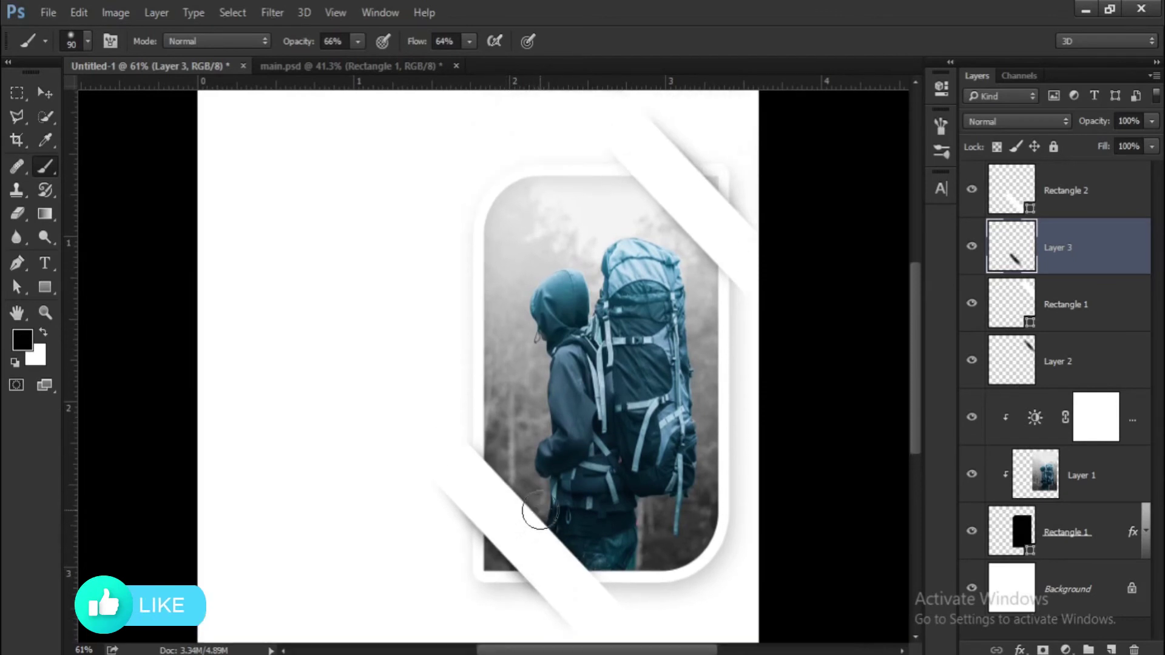
pyautogui.click(1080, 375)
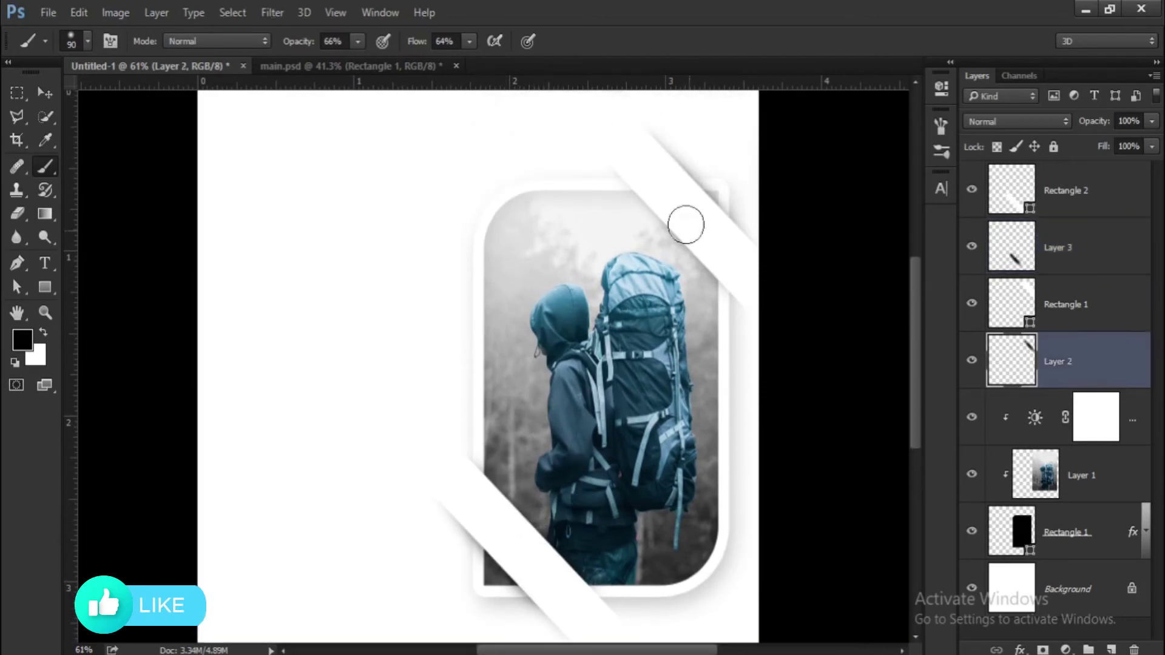
pyautogui.scroll(-3, 699, 340)
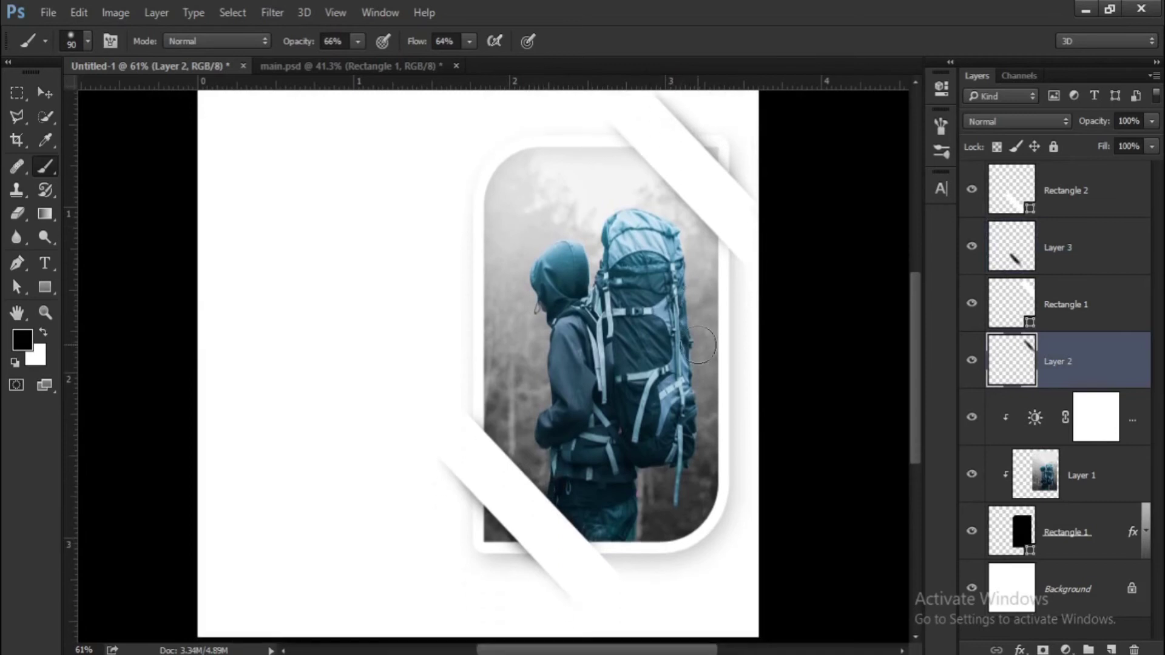
pyautogui.press('a')
pyautogui.click(674, 475)
pyautogui.scroll(-2, 673, 475)
pyautogui.click(46, 93)
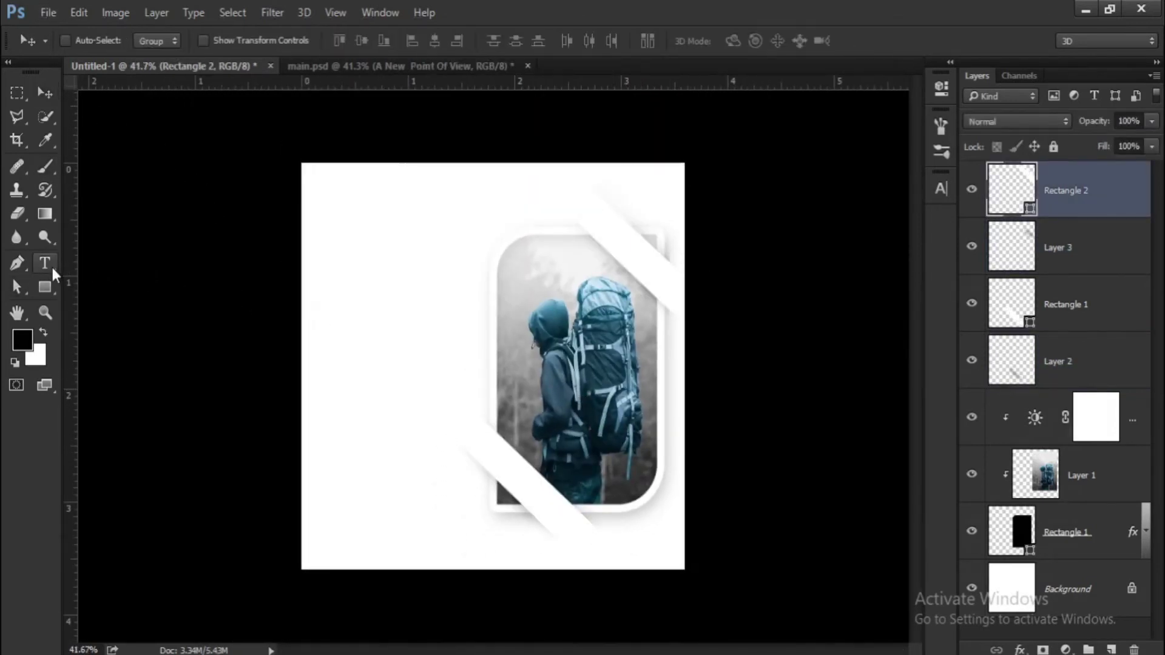
# Add the two-line heading "A NEW" / "POINT OF VIEW" in the empty area beside the photo
pyautogui.click(52, 268)
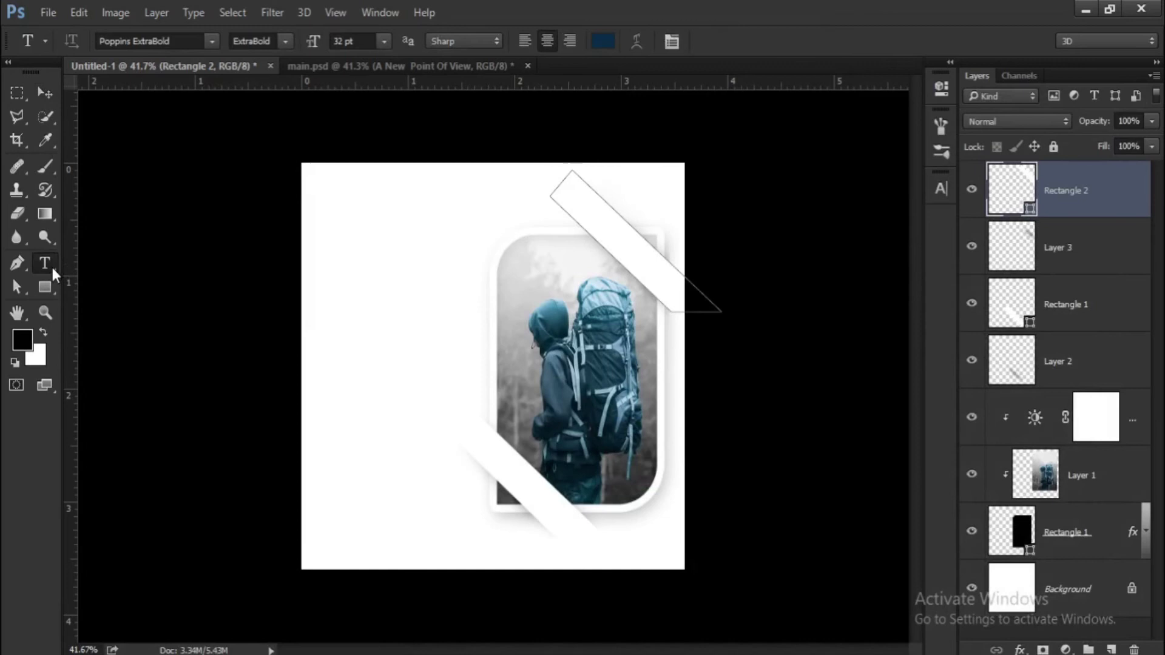
pyautogui.click(357, 303)
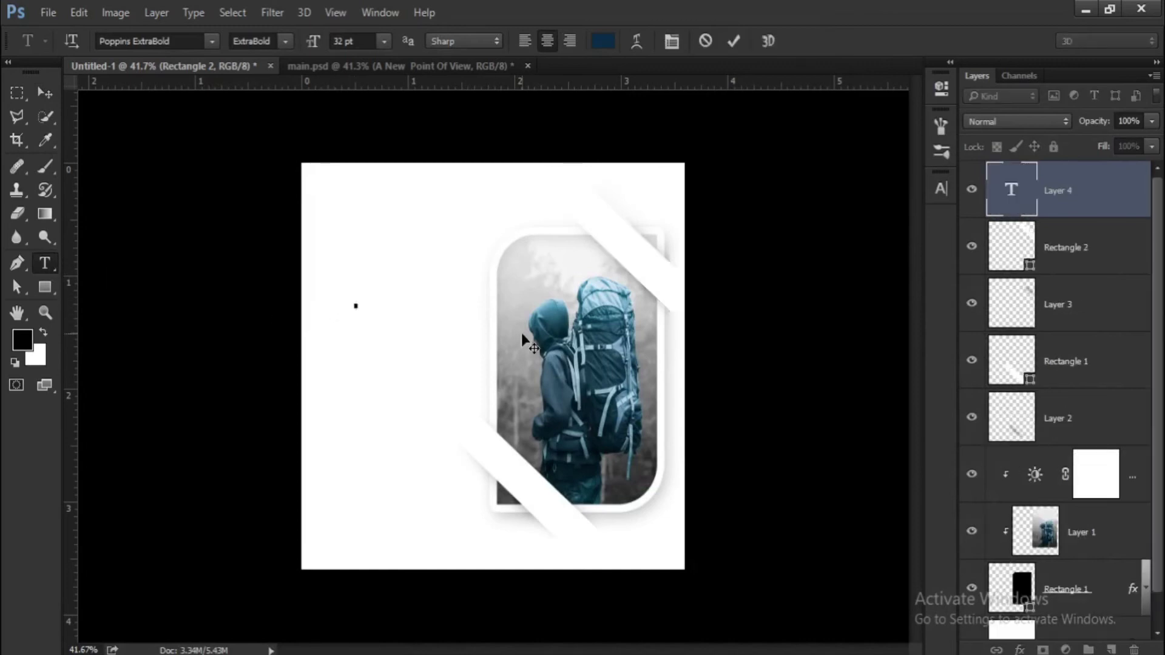
pyautogui.write('A')
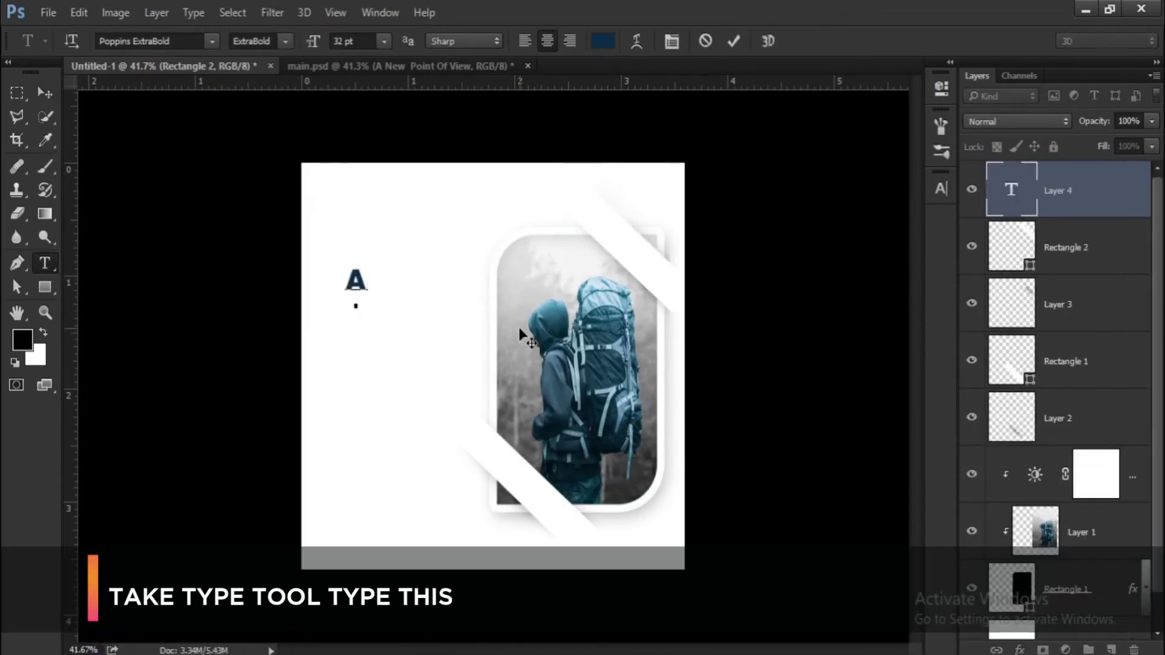
pyautogui.write(' NEW')
pyautogui.press('Return')
pyautogui.write('POINT O')
pyautogui.write('F VIEW')
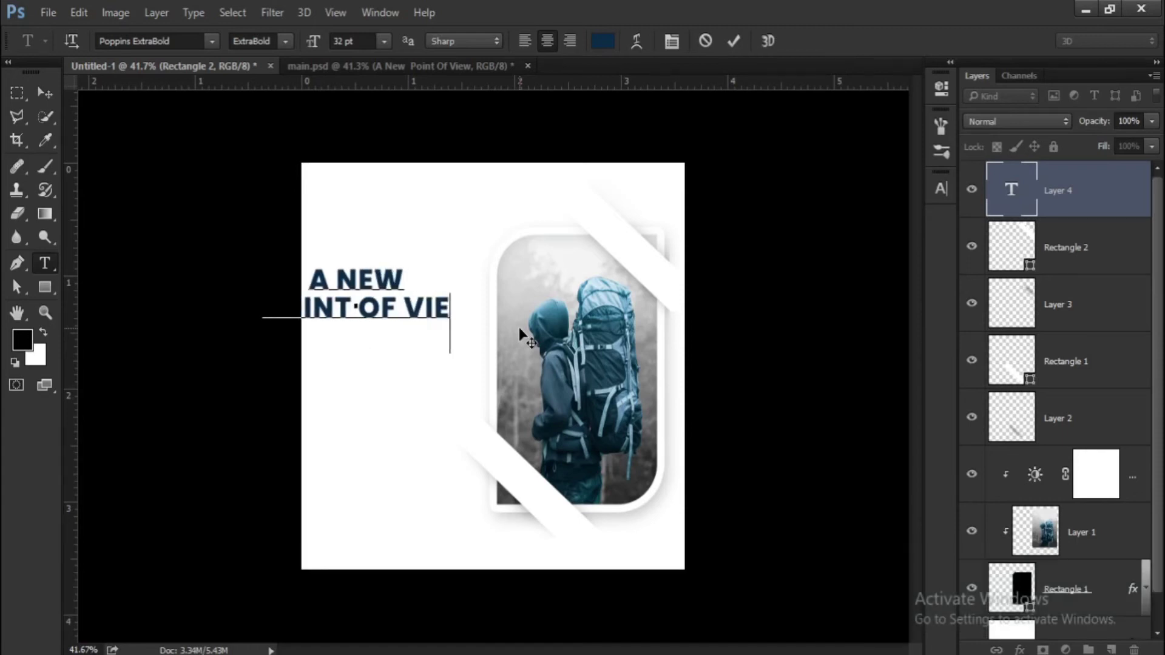
# Change the heading's font weight to Black, then move and scale it to fit on the canvas beside the photo
pyautogui.hotkey('ctrl', 'a')
pyautogui.click(285, 41)
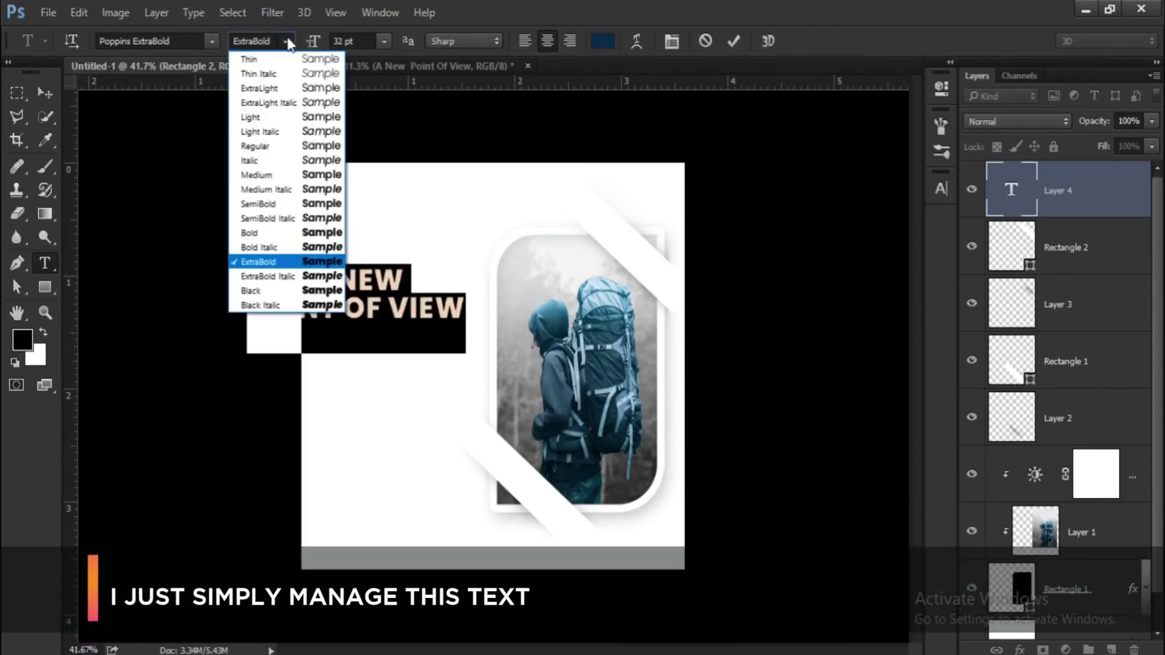
pyautogui.click(281, 291)
pyautogui.hotkey('ctrl', 'Return')
pyautogui.press('v')
pyautogui.moveTo(455, 359); pyautogui.dragTo(493, 397)
pyautogui.hotkey('ctrl', 't')
pyautogui.scroll(2, 416, 364)
# Set the whole heading's font size to 25 pt
pyautogui.press('t')
pyautogui.click(476, 353)
pyautogui.hotkey('ctrl', 'a')
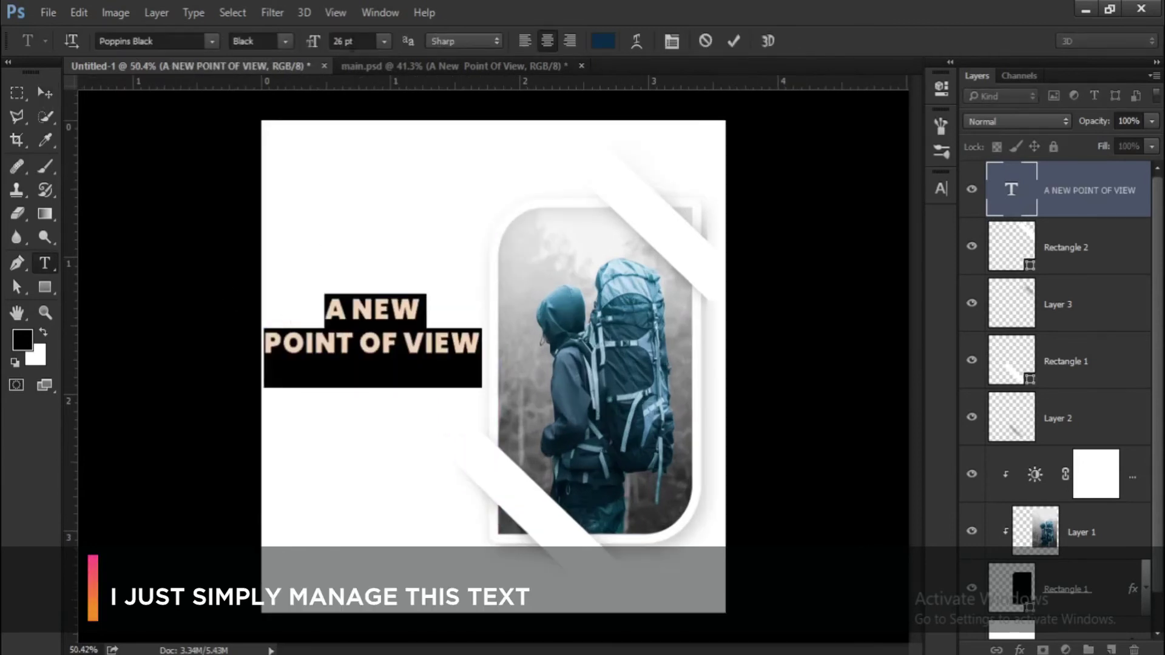
pyautogui.click(353, 42)
pyautogui.press('Down')
# Tighten the leading of the "POINT OF VIEW" line to about 15 pt
pyautogui.click(458, 346)
pyautogui.tripleClick(473, 346)
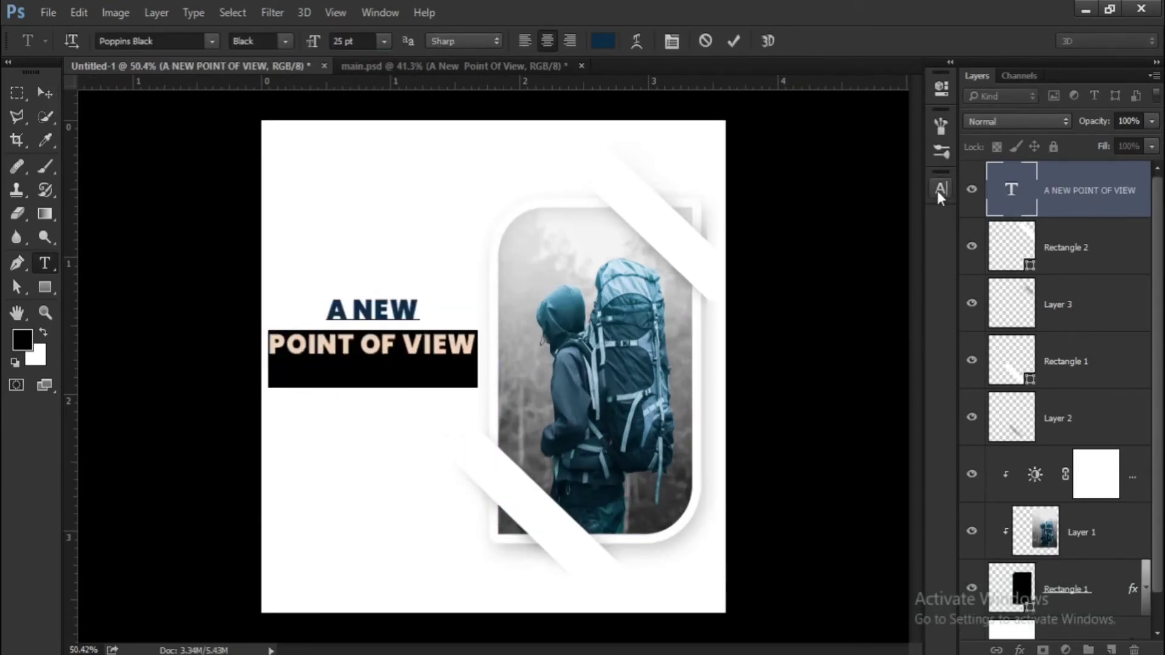
pyautogui.click(940, 189)
pyautogui.hotkey('ctrl', 'z')
pyautogui.moveTo(852, 248); pyautogui.dragTo(852, 226)
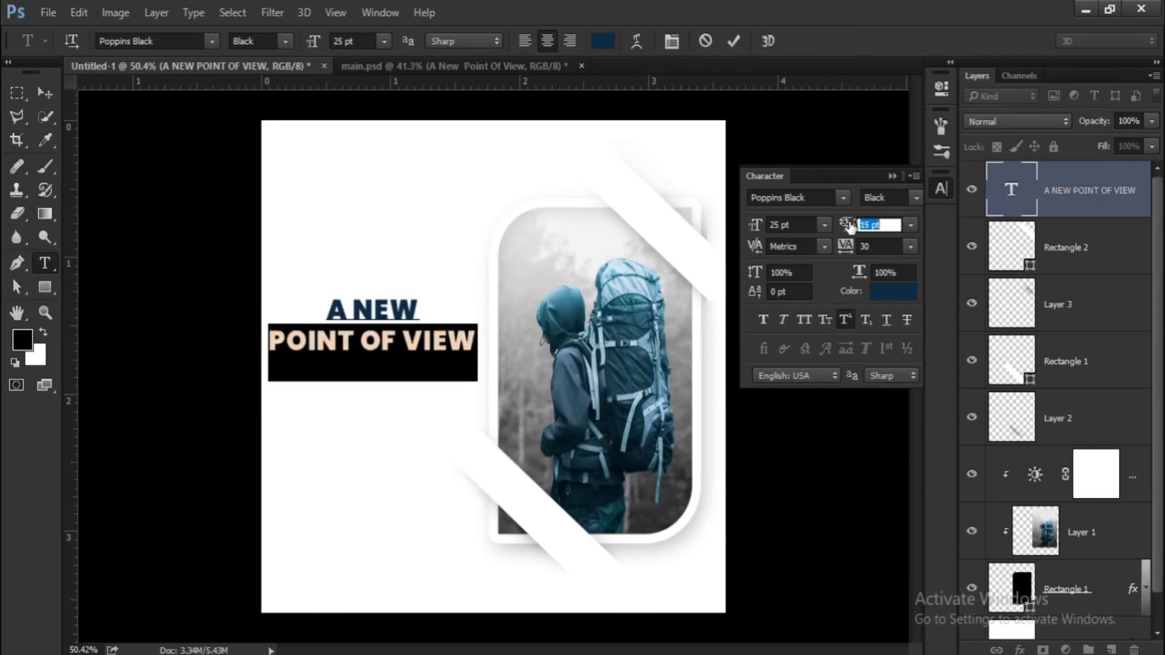
pyautogui.click(892, 176)
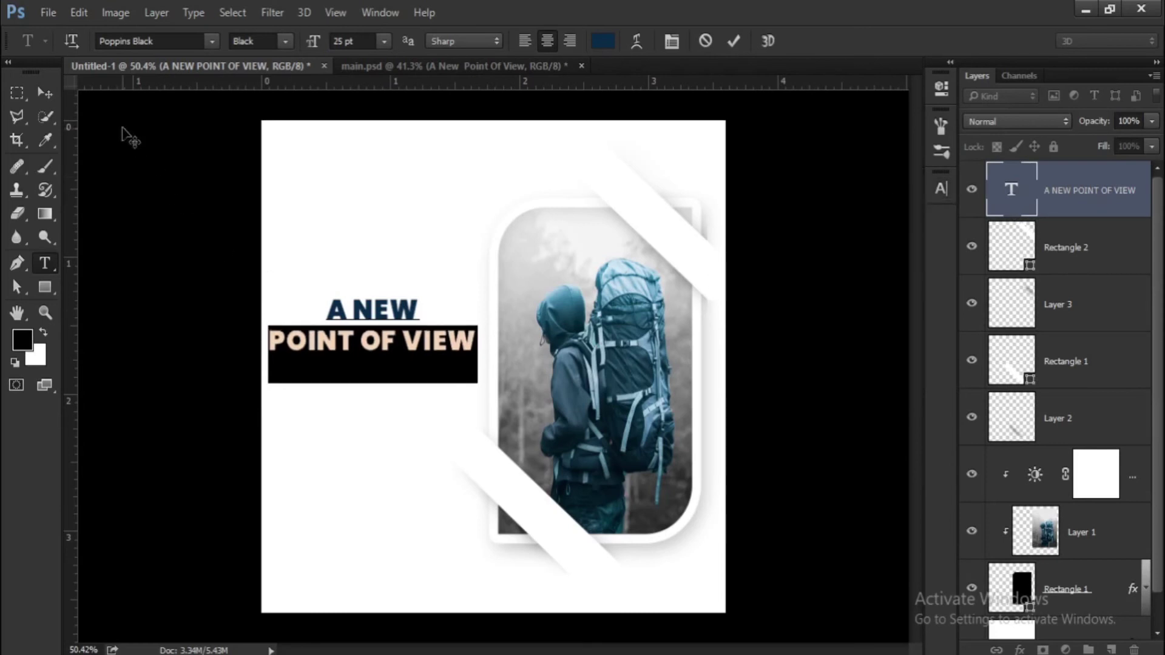
pyautogui.click(51, 93)
pyautogui.scroll(-1, 352, 370)
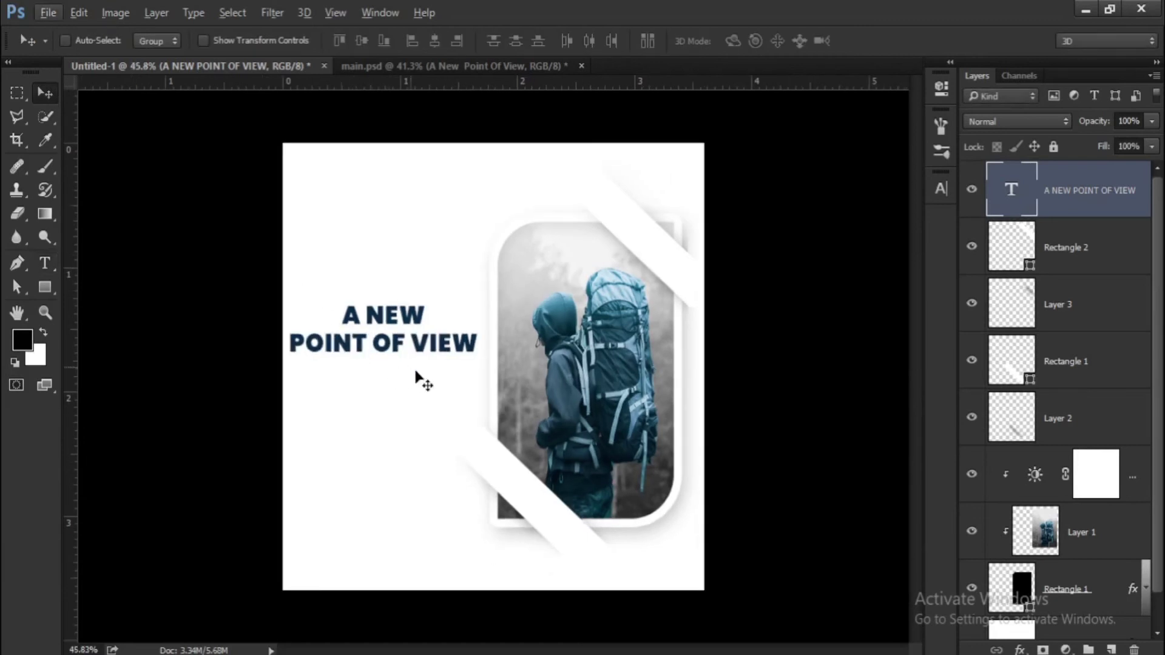
pyautogui.scroll(-1, 607, 364)
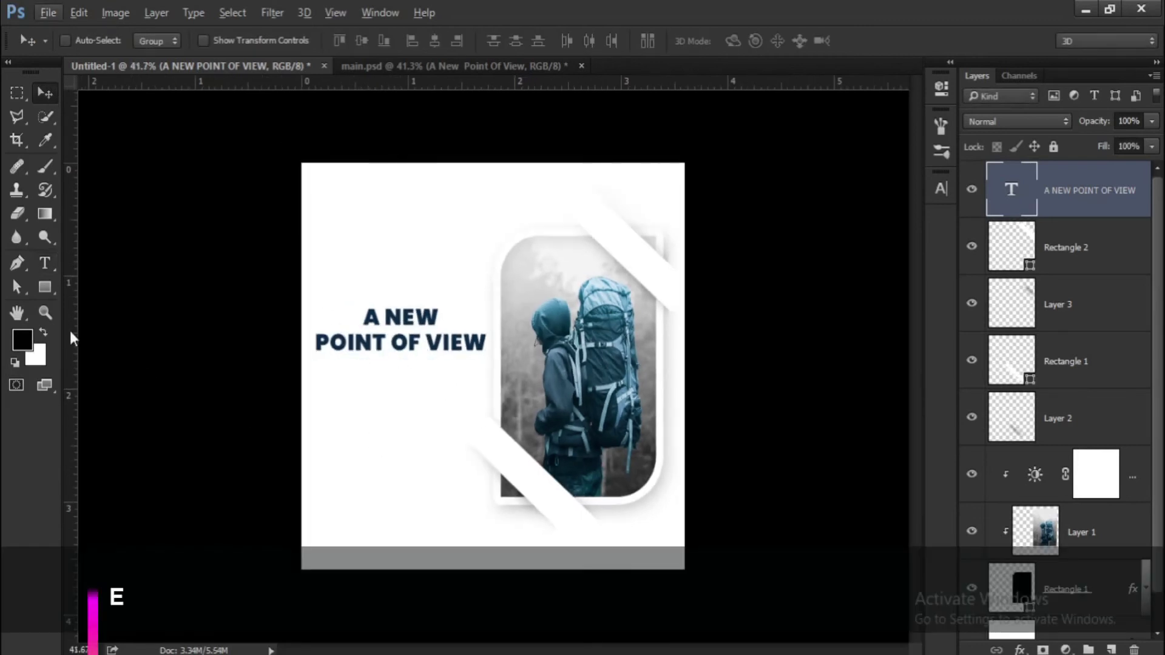
# Draw an outlined rectangle about 377 × 79 px below the heading with the Rectangle tool
pyautogui.click(51, 292)
pyautogui.scroll(2, 385, 417)
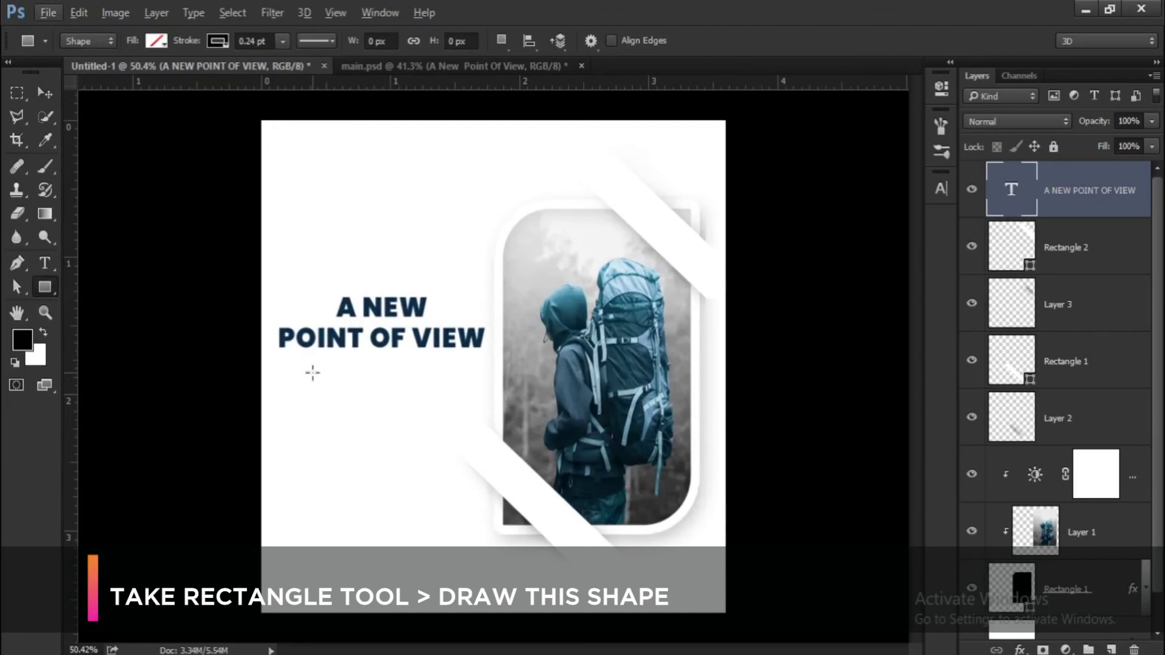
pyautogui.moveTo(305, 373); pyautogui.dragTo(465, 406)
pyautogui.scroll(1, 408, 415)
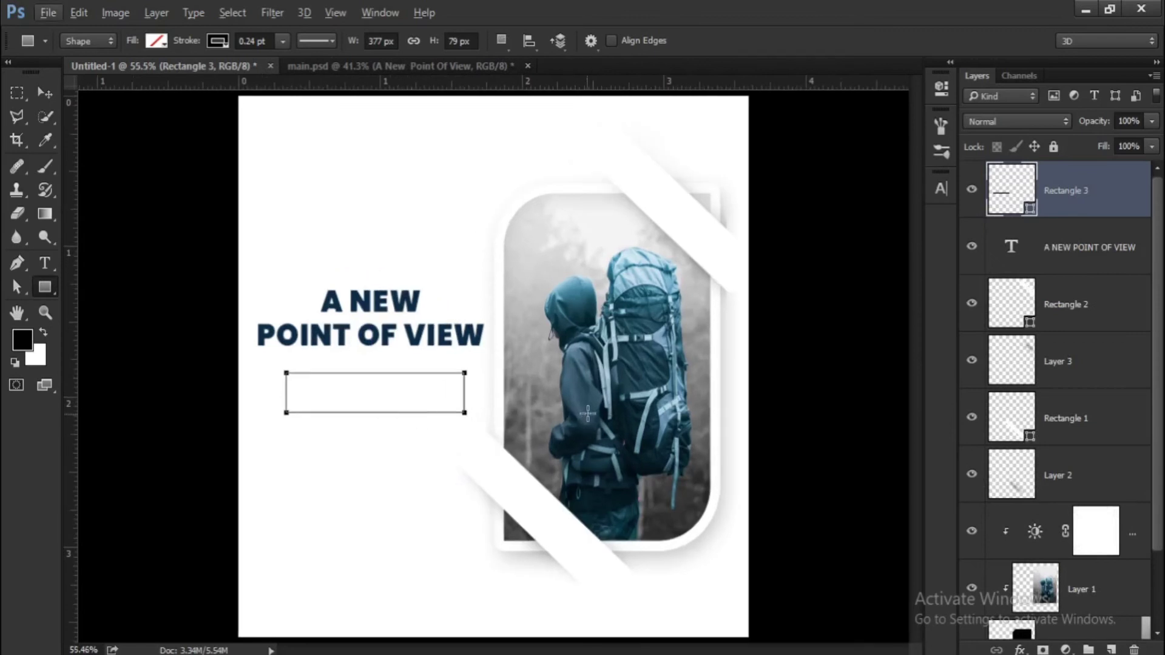
# Link the rectangle's corner radii and round all corners to about 46 px for a pill shape
pyautogui.click(940, 88)
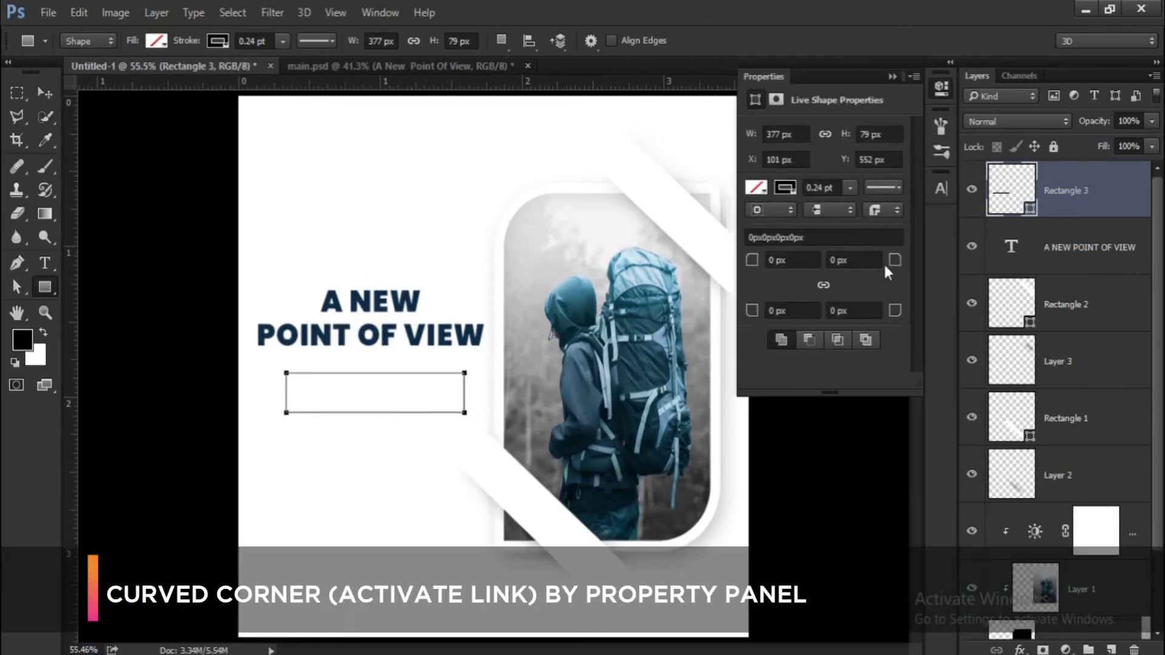
pyautogui.click(823, 285)
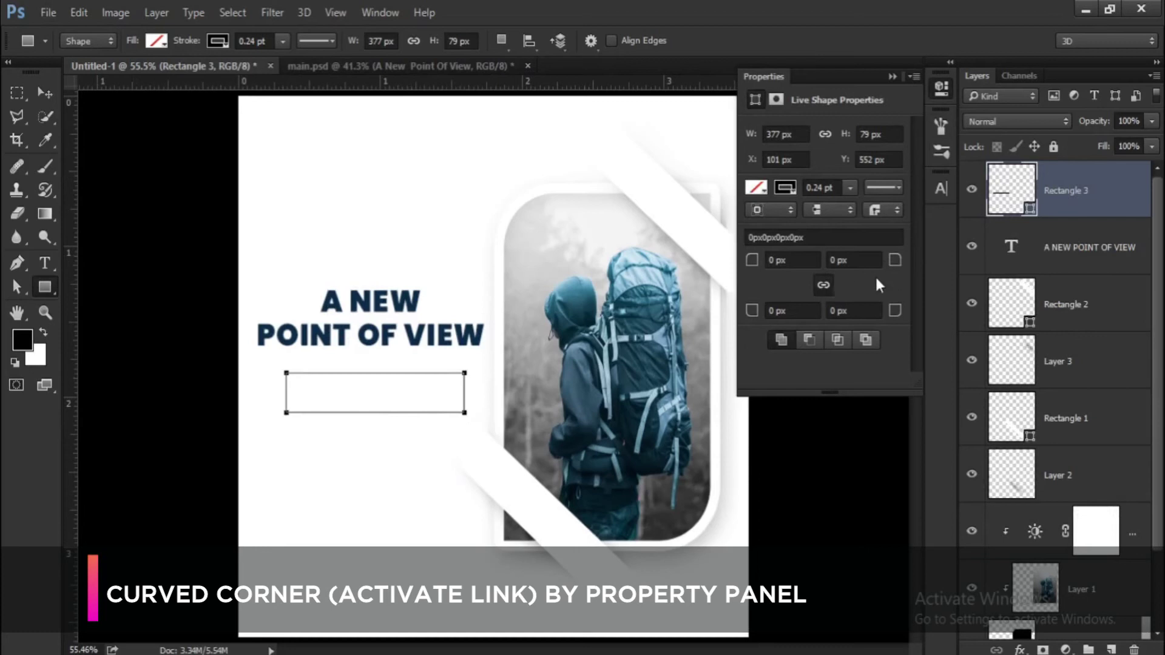
pyautogui.moveTo(894, 260); pyautogui.dragTo(931, 265)
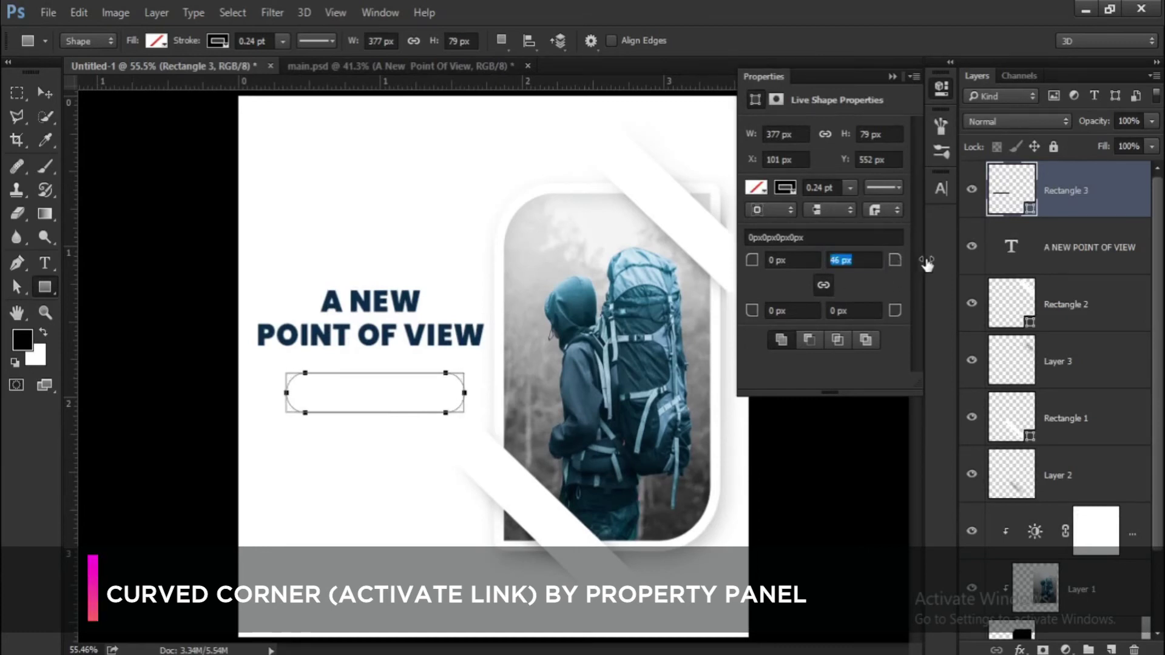
pyautogui.click(895, 74)
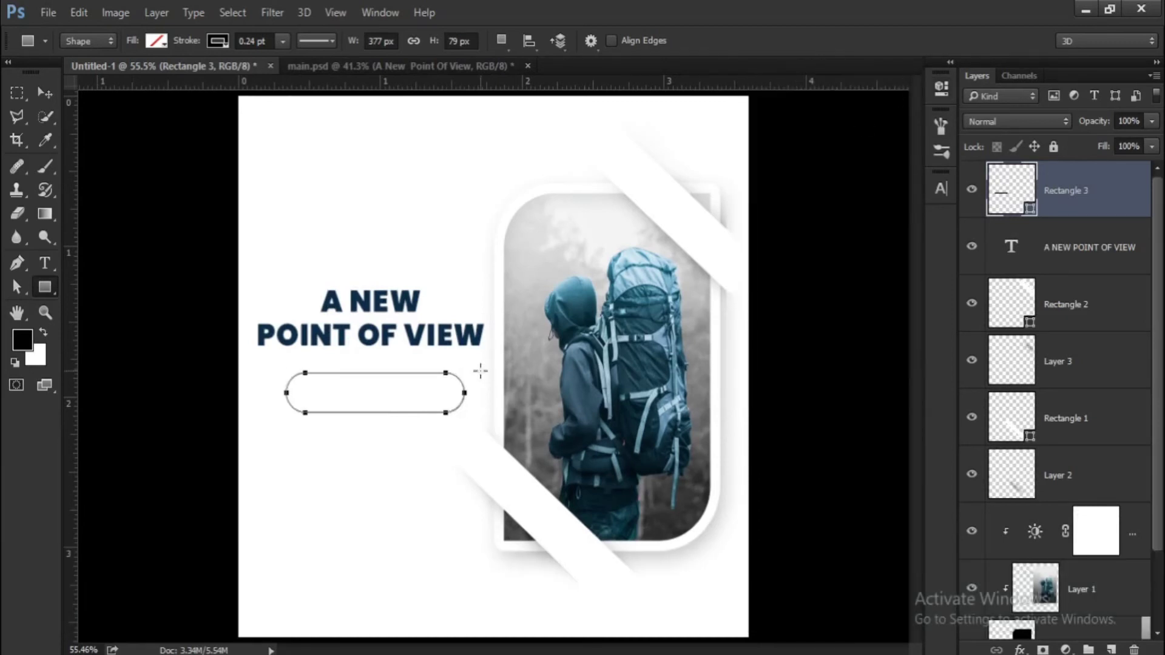
pyautogui.click(48, 94)
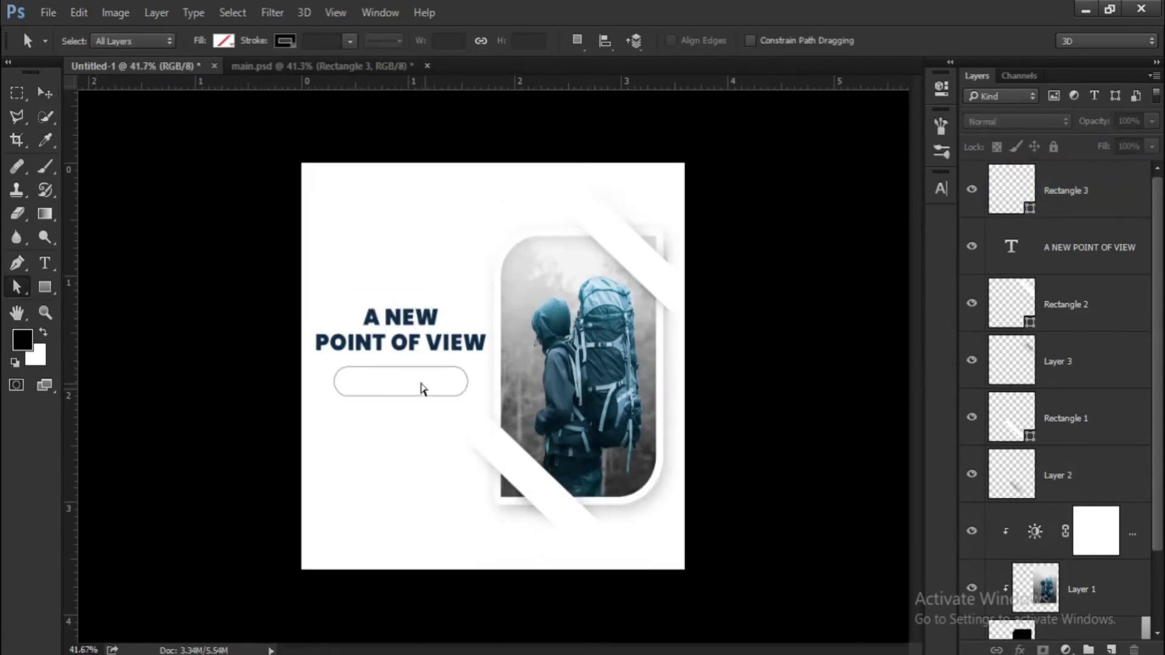
# Select the pill shape under the heading and set its stroke to none
pyautogui.click(411, 368)
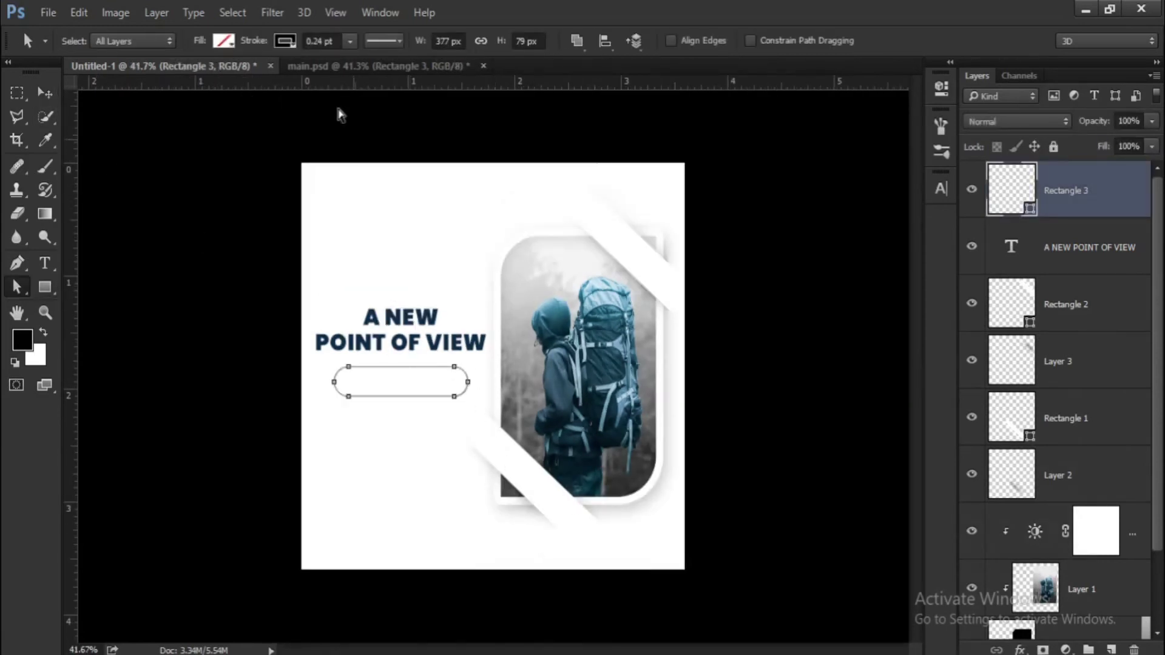
pyautogui.click(284, 40)
pyautogui.click(213, 78)
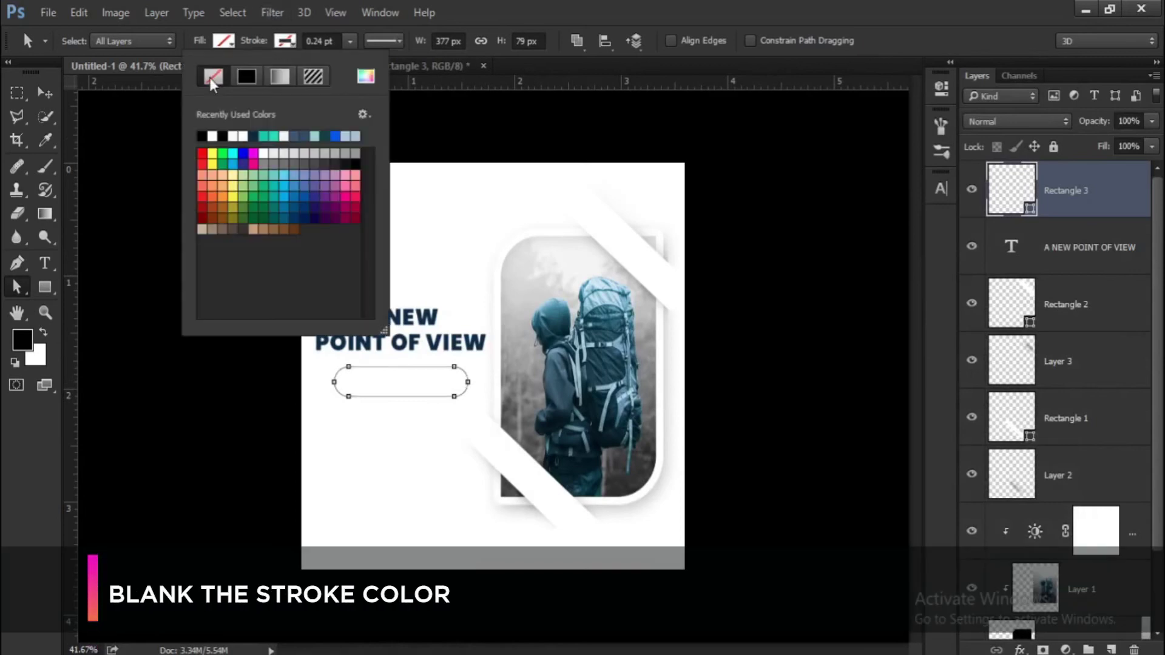
# Add an Inner Shadow effect to the pill shape under the heading
pyautogui.click(1084, 199)
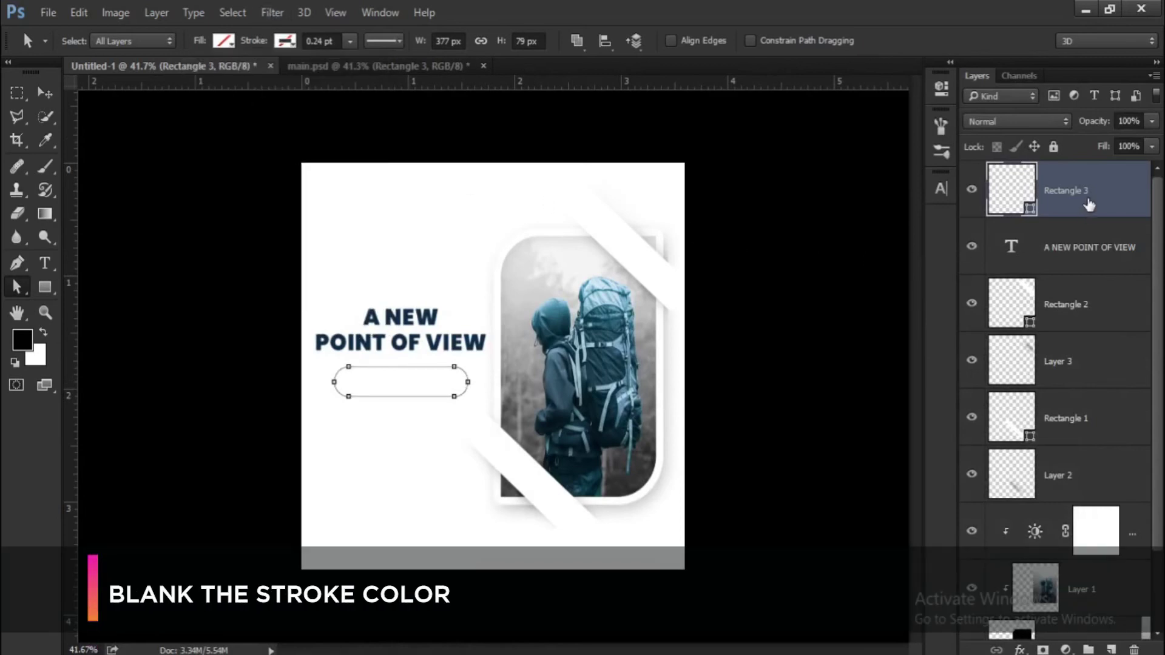
pyautogui.rightClick(1092, 203)
pyautogui.click(804, 117)
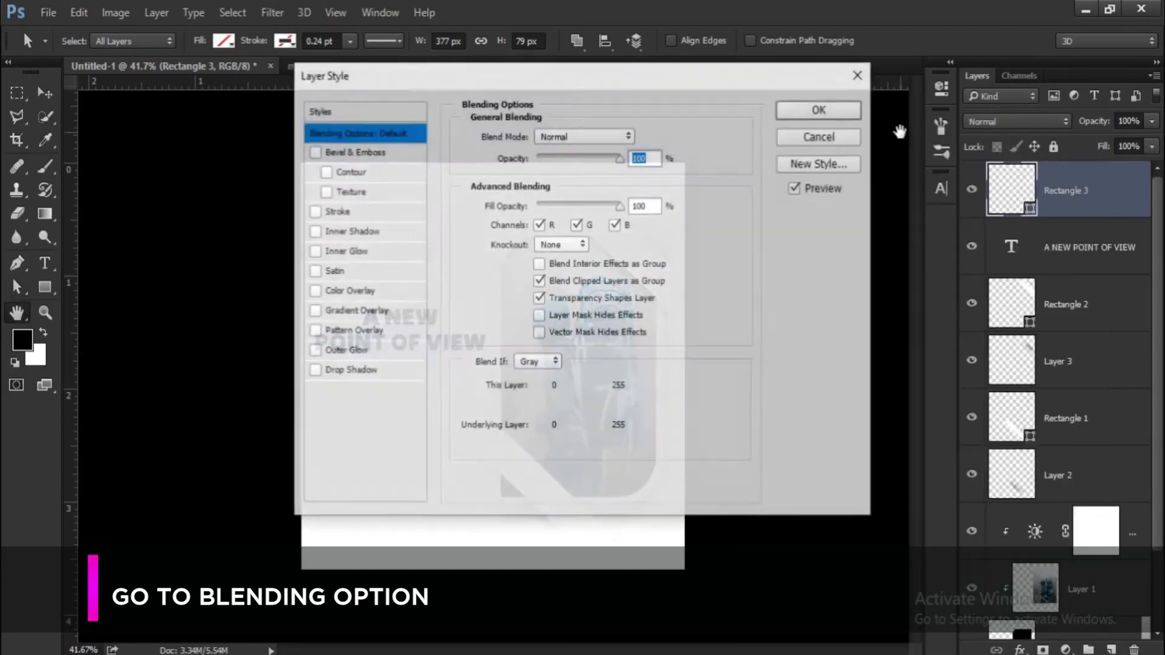
pyautogui.moveTo(648, 82); pyautogui.dragTo(927, 116)
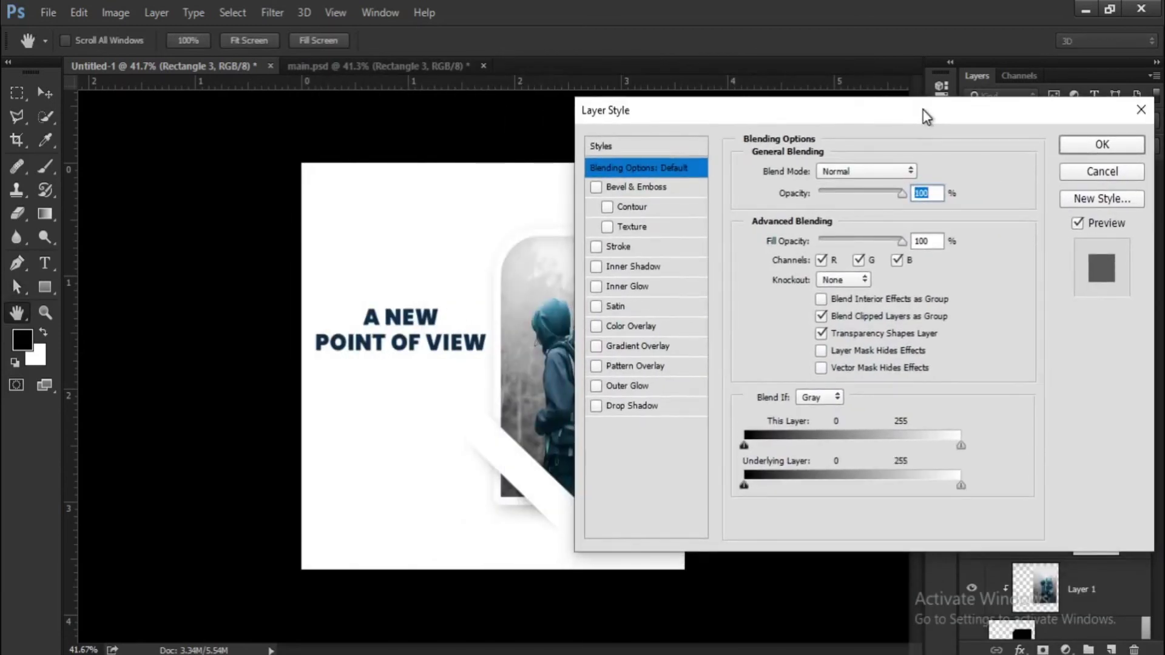
pyautogui.click(649, 265)
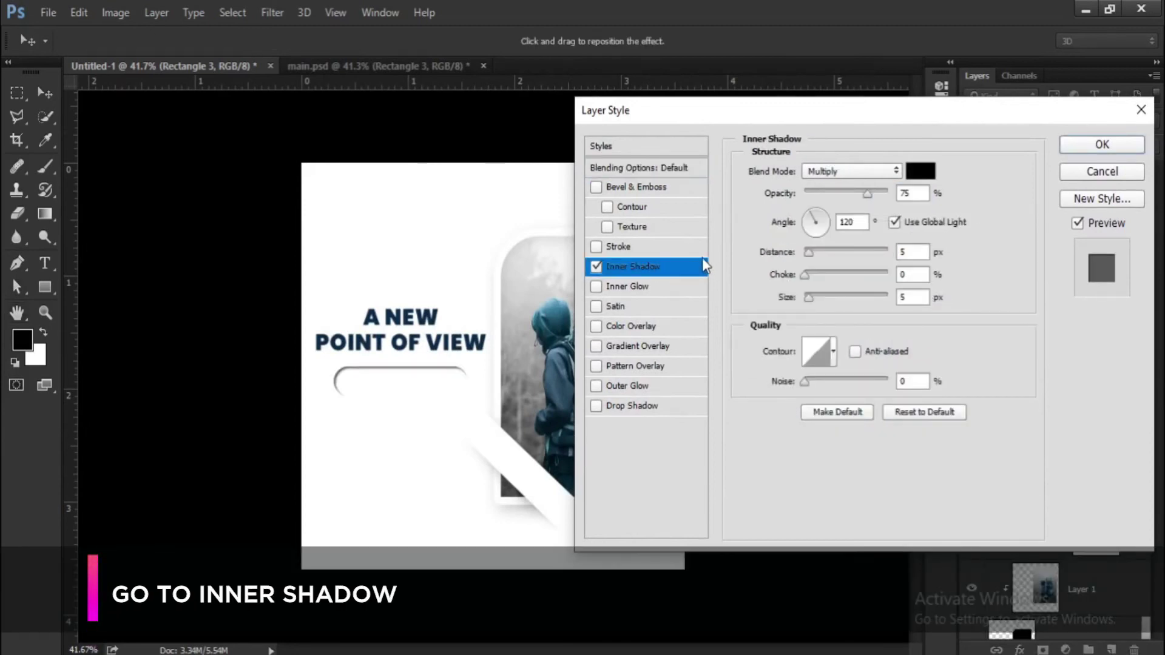
# Set the pill's inner shadow colour to 3E3E3E
pyautogui.click(921, 170)
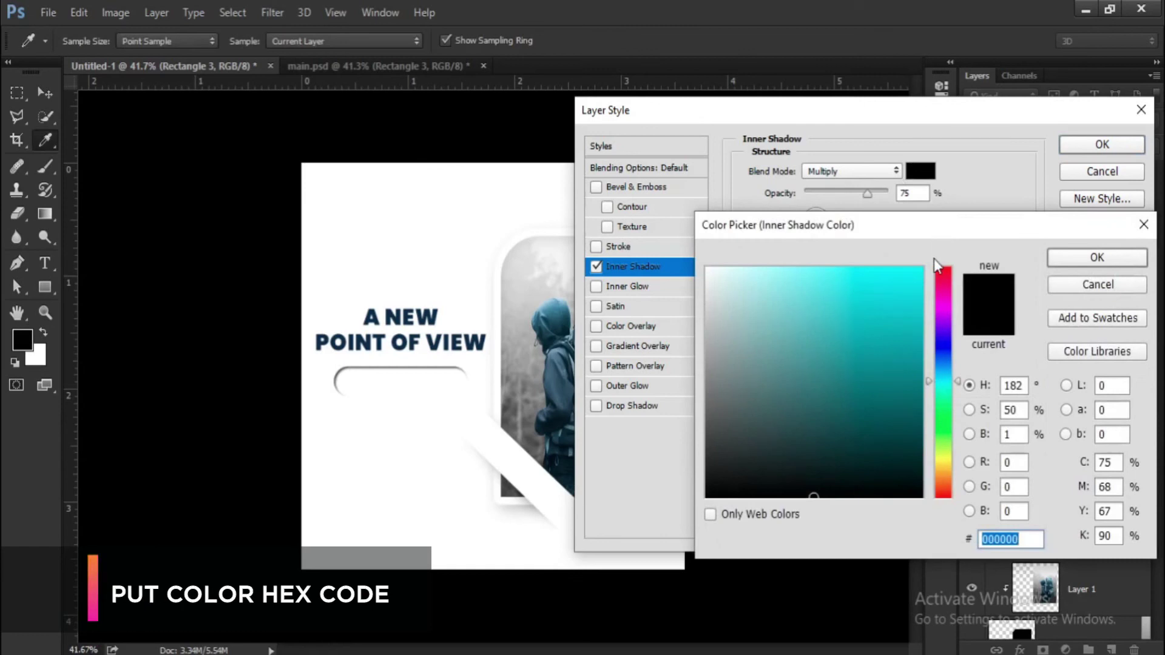
pyautogui.write('3')
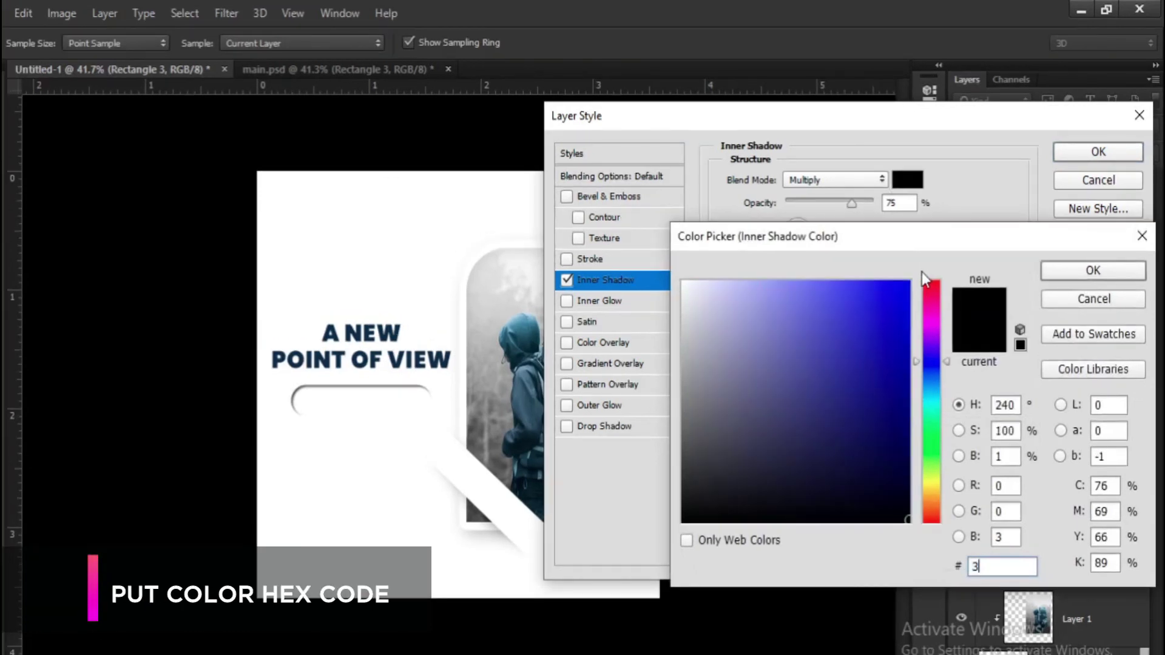
pyautogui.write('E3E')
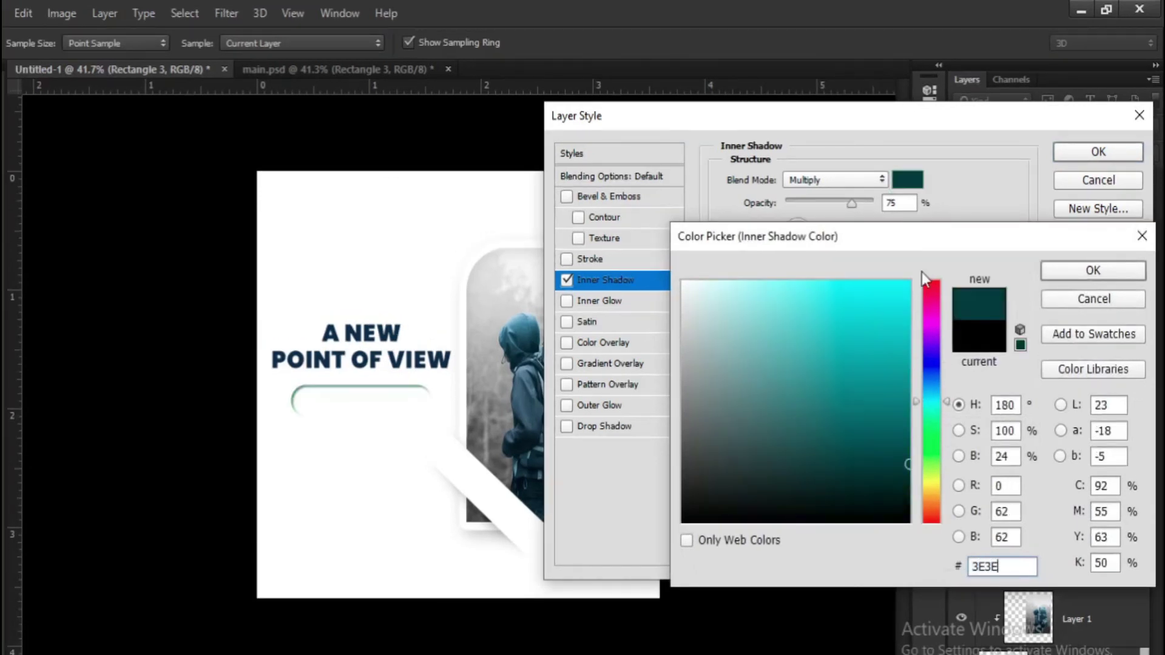
pyautogui.write('3')
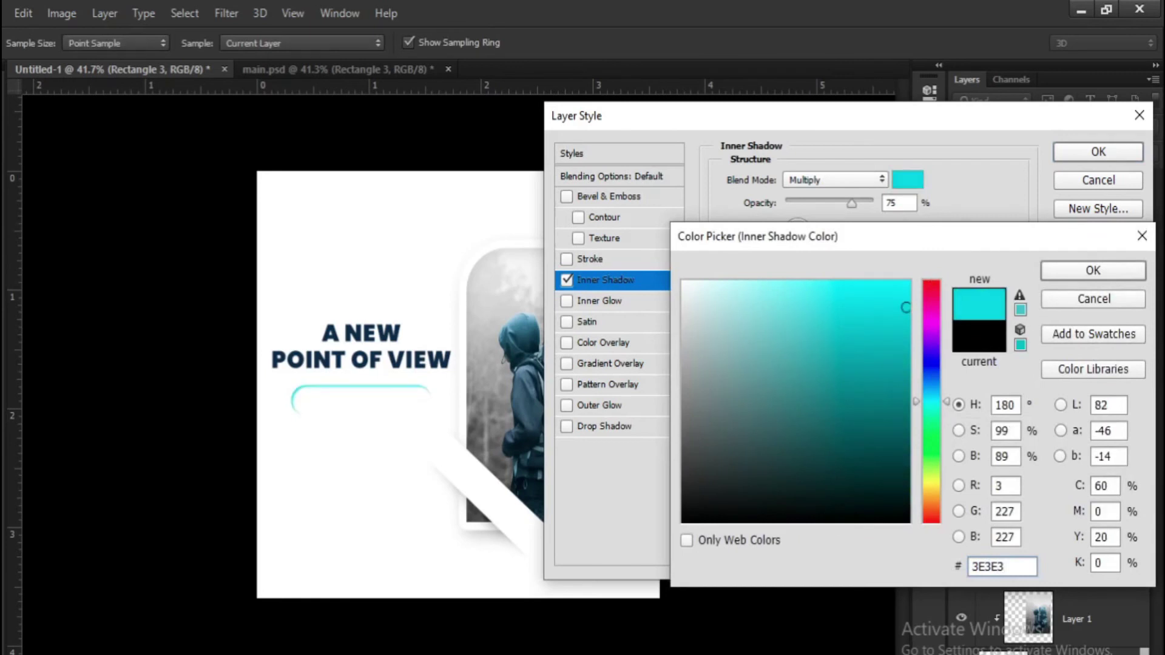
pyautogui.write('E')
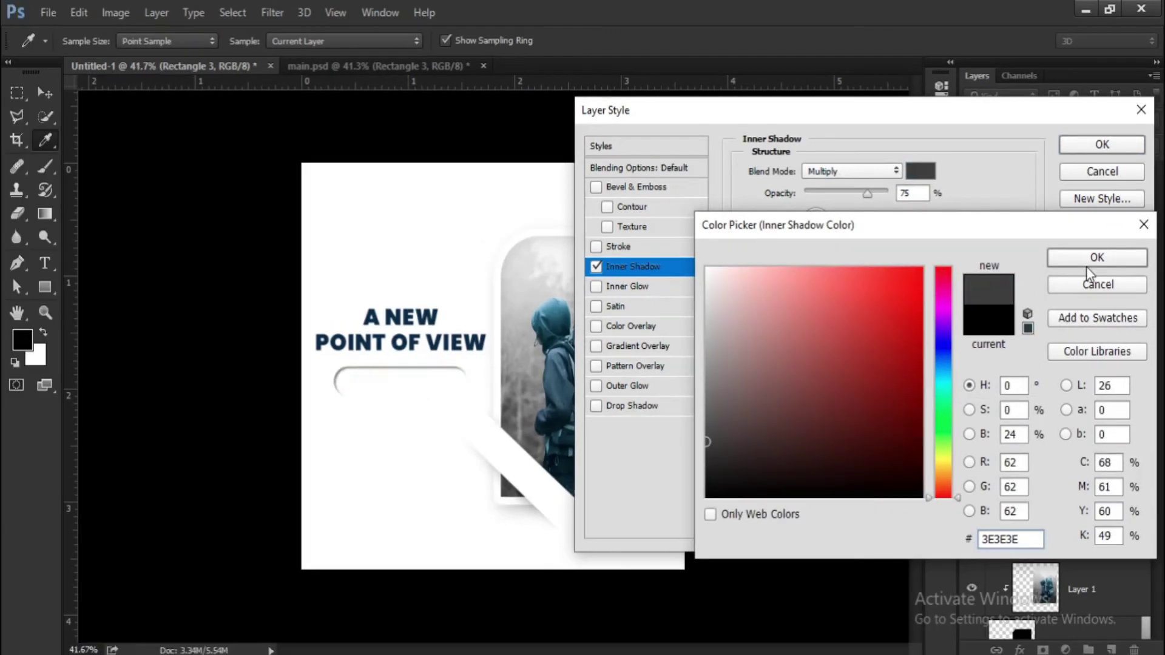
pyautogui.click(1093, 270)
# Set the inner shadow to 22% opacity, 7 px distance and 10 px size, and apply the effect
pyautogui.doubleClick(906, 206)
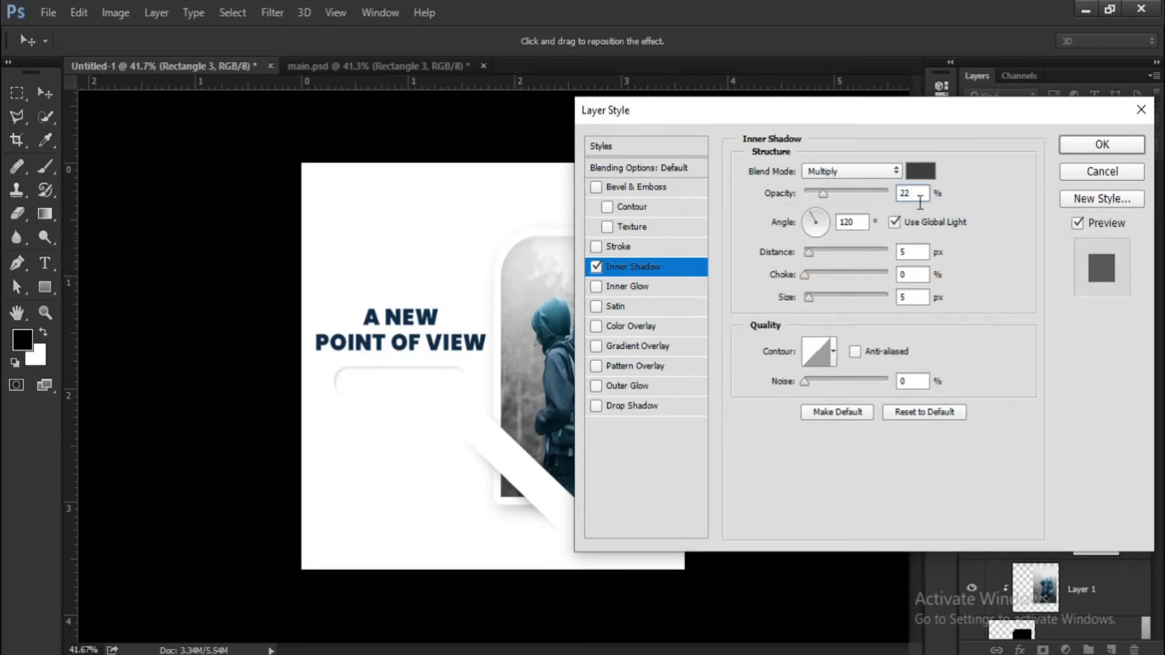
pyautogui.click(811, 252)
pyautogui.moveTo(812, 253); pyautogui.dragTo(810, 254)
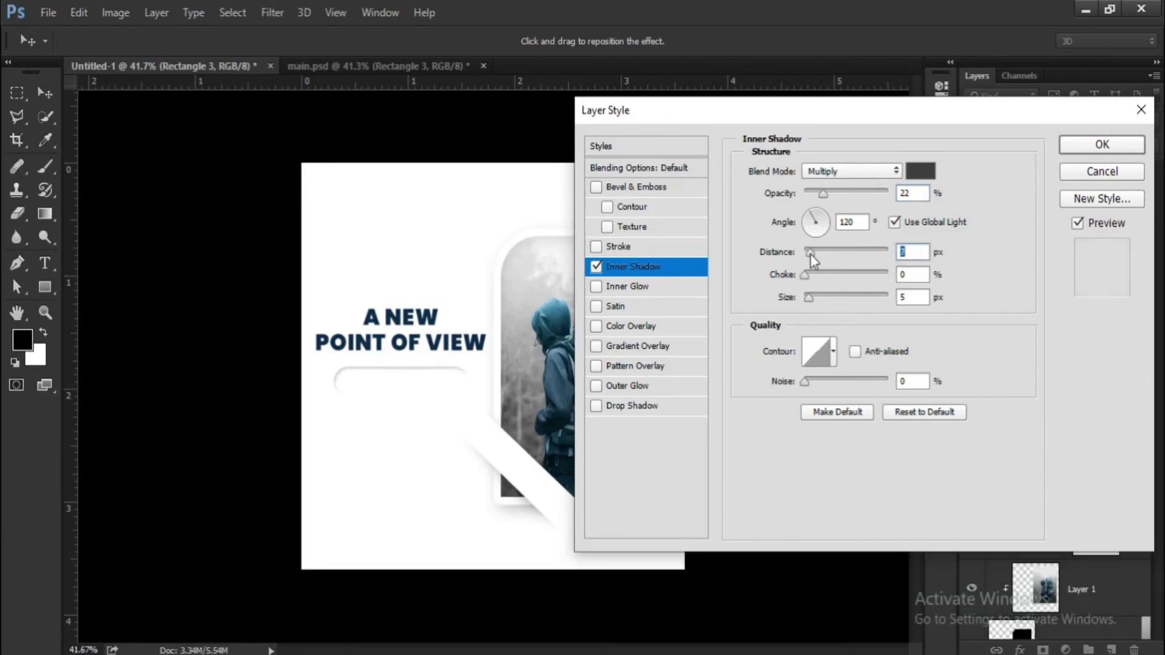
pyautogui.click(809, 298)
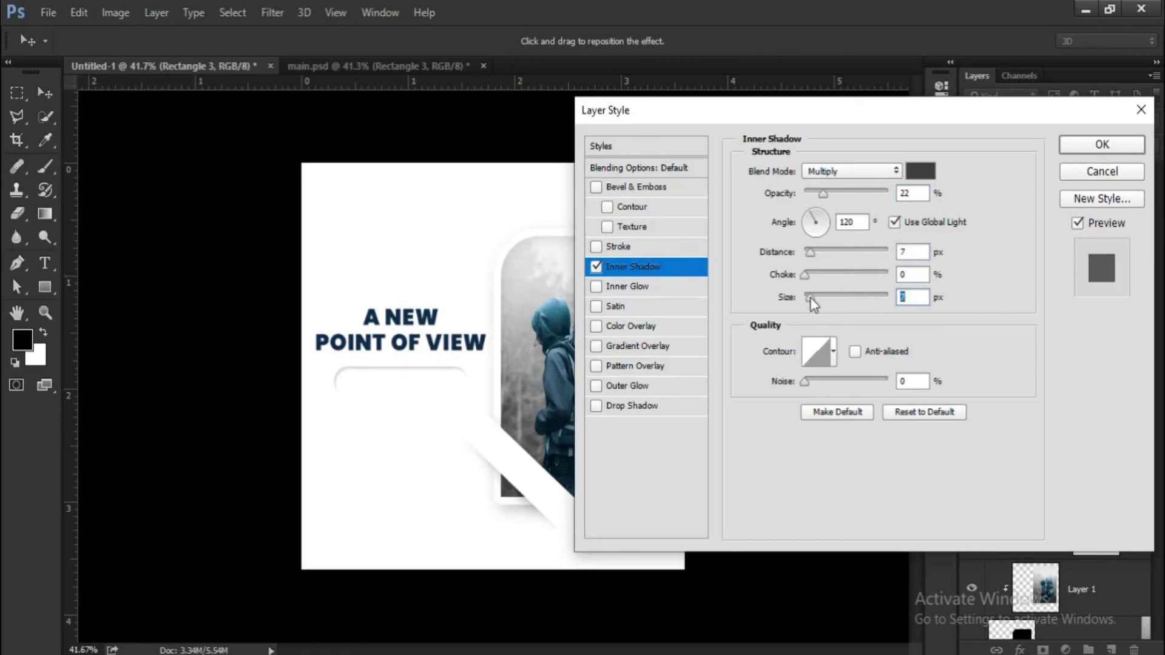
pyautogui.click(813, 298)
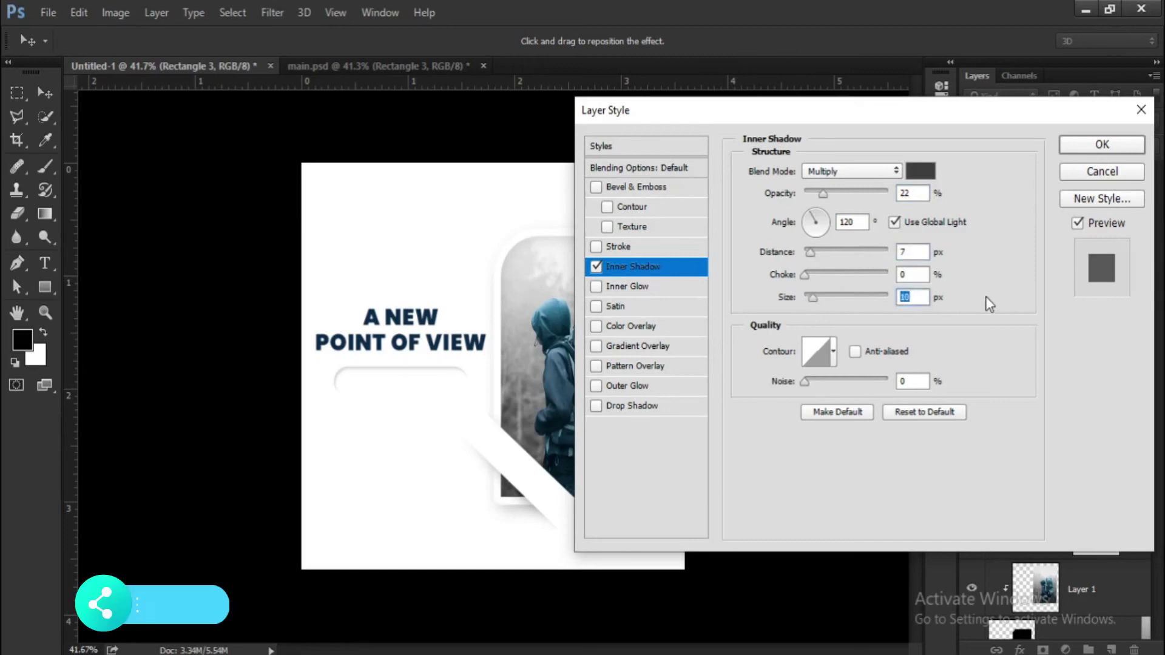
pyautogui.click(1089, 151)
# Add a 13 pt text line reading "find your world" below the pill shape
pyautogui.press('v')
pyautogui.scroll(3, 503, 468)
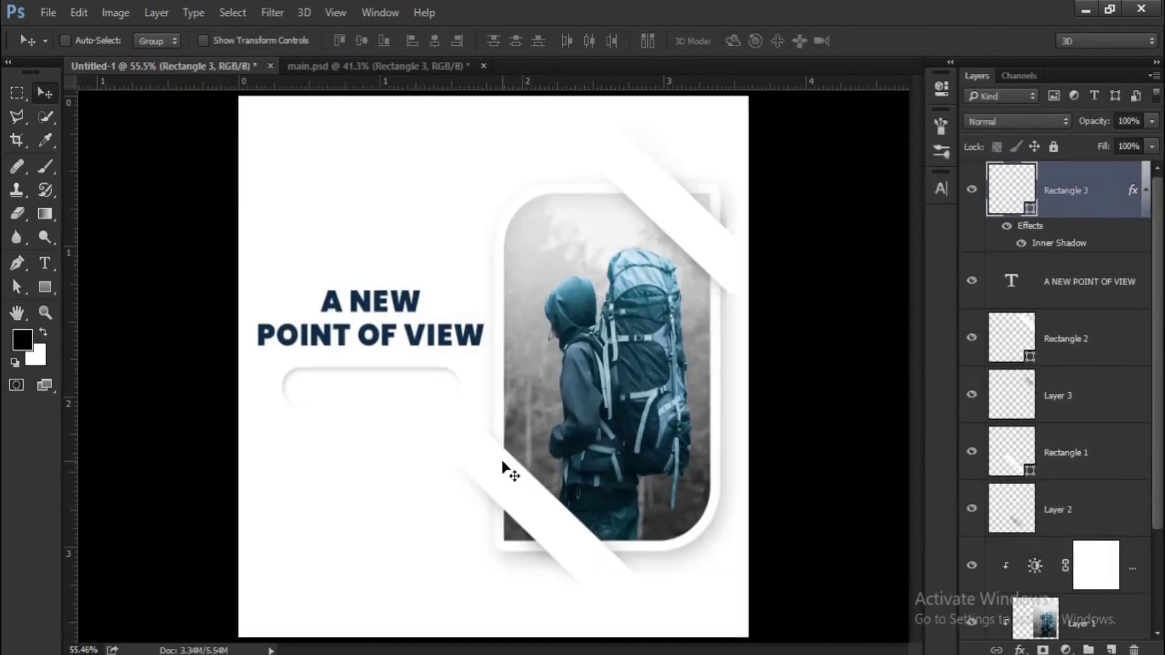
pyautogui.click(46, 262)
pyautogui.click(328, 454)
pyautogui.write('fin.')
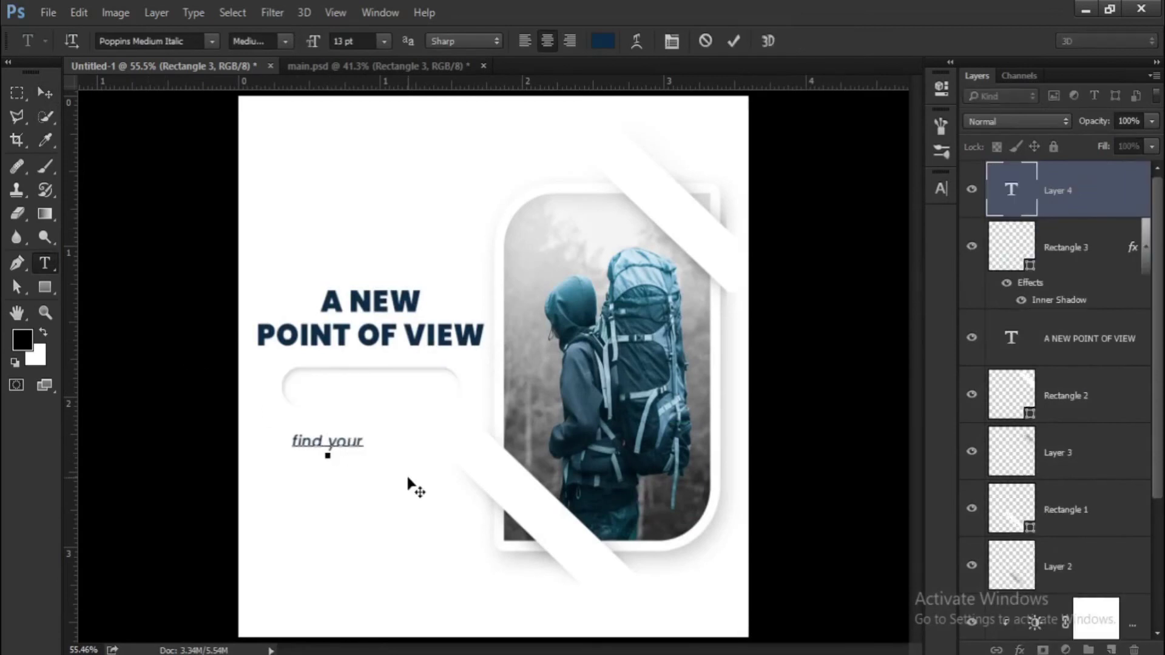
# Set the "find your world" text to Poppins SemiBold Italic and place it inside the pill
pyautogui.moveTo(398, 448); pyautogui.dragTo(251, 440)
pyautogui.click(285, 41)
pyautogui.click(261, 234)
pyautogui.click(286, 41)
pyautogui.click(284, 218)
pyautogui.click(44, 93)
pyautogui.moveTo(322, 448); pyautogui.dragTo(351, 398)
pyautogui.scroll(3, 347, 398)
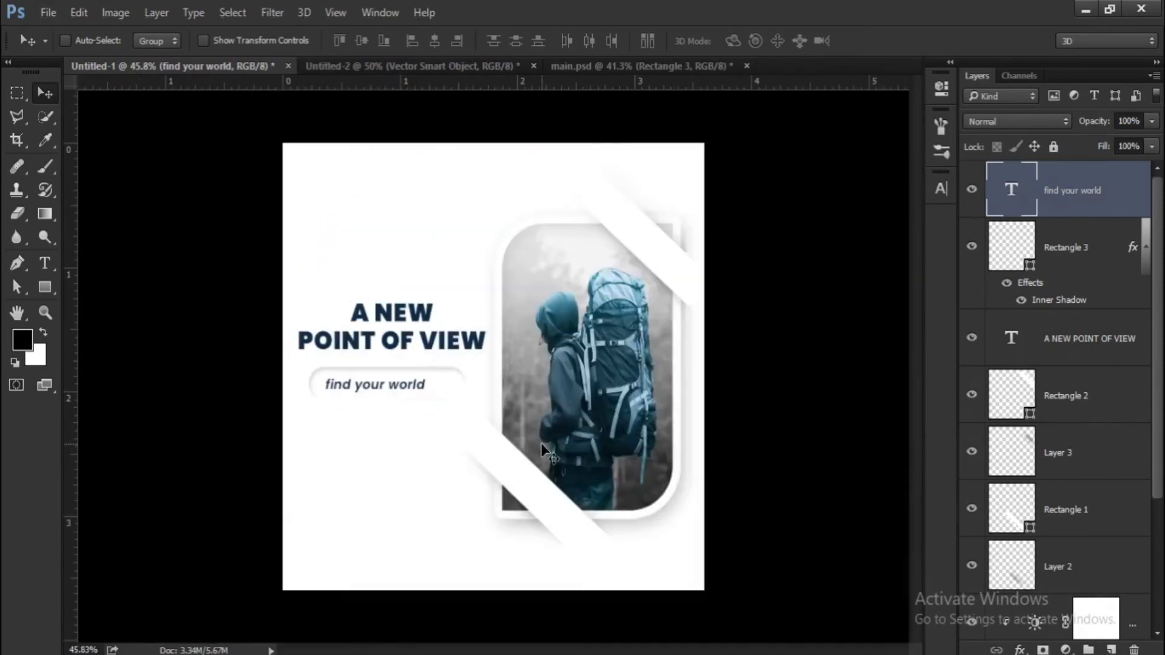
pyautogui.scroll(-1, 515, 376)
# Bring in the magnifying-glass icon from Untitled-2, scale it down and place it after "find your world" inside the pill
pyautogui.click(402, 67)
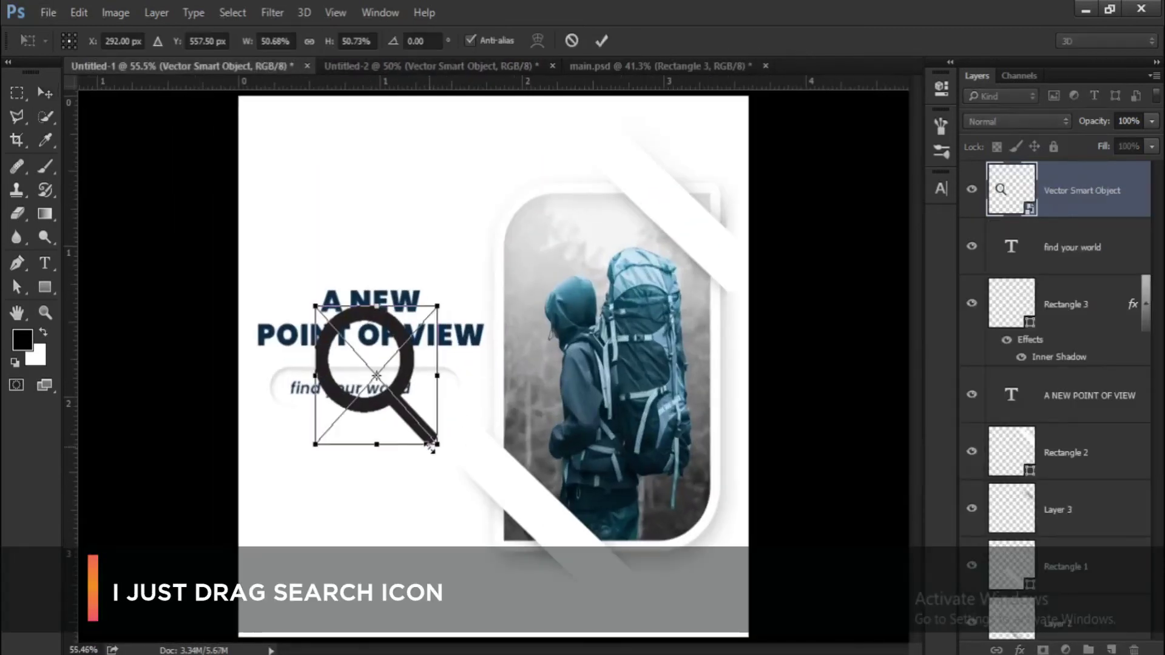
pyautogui.moveTo(430, 448); pyautogui.dragTo(344, 349)
pyautogui.scroll(7, 358, 371)
pyautogui.moveTo(312, 296); pyautogui.dragTo(531, 425)
pyautogui.scroll(3, 540, 435)
pyautogui.moveTo(569, 459); pyautogui.dragTo(506, 409)
pyautogui.press('Return')
pyautogui.scroll(3, 526, 407)
pyautogui.scroll(-15, 506, 410)
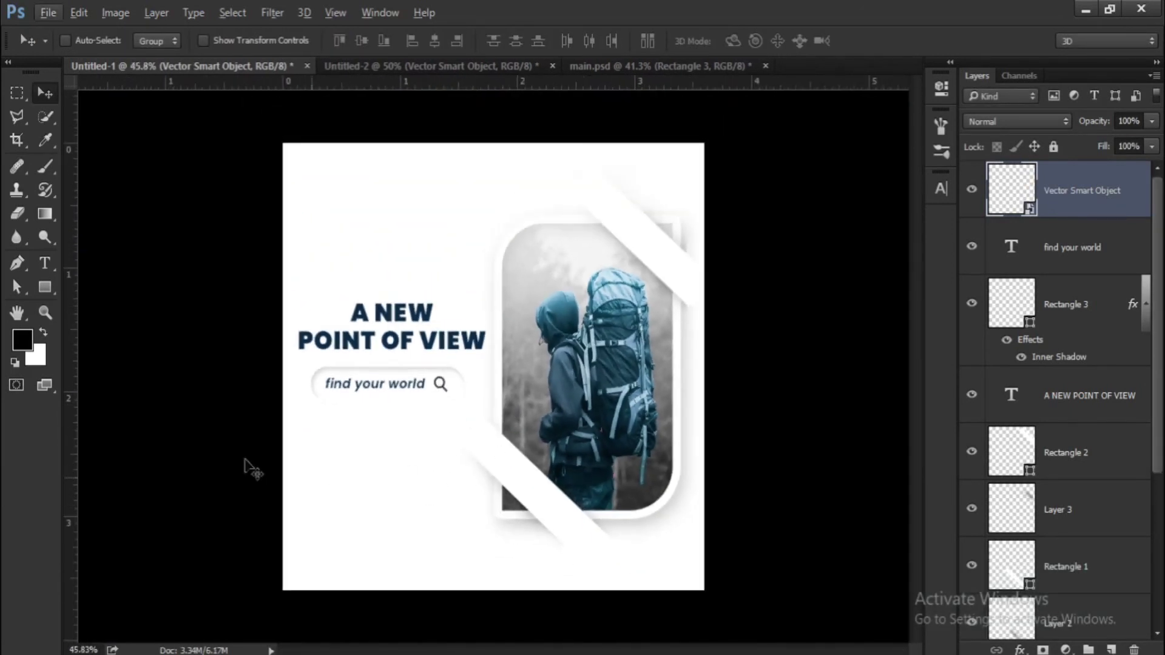
# Draw a rectangle about 183 × 59 px below the search pill with the Rectangle tool
pyautogui.click(45, 287)
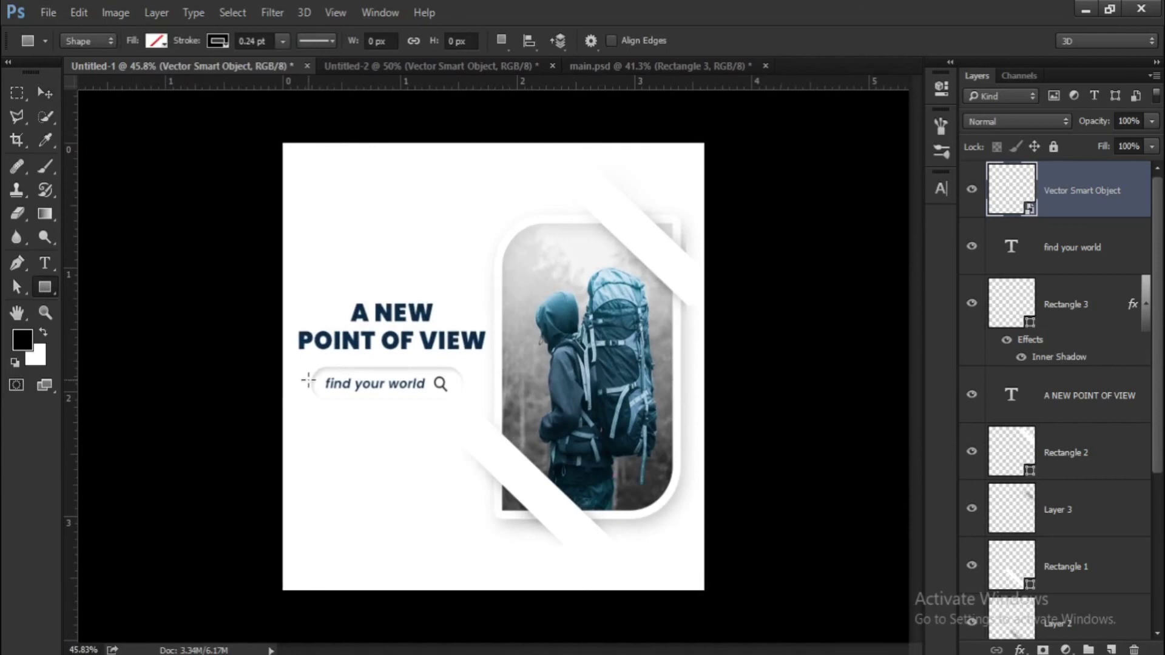
pyautogui.scroll(-1, 308, 380)
pyautogui.moveTo(363, 445); pyautogui.dragTo(427, 467)
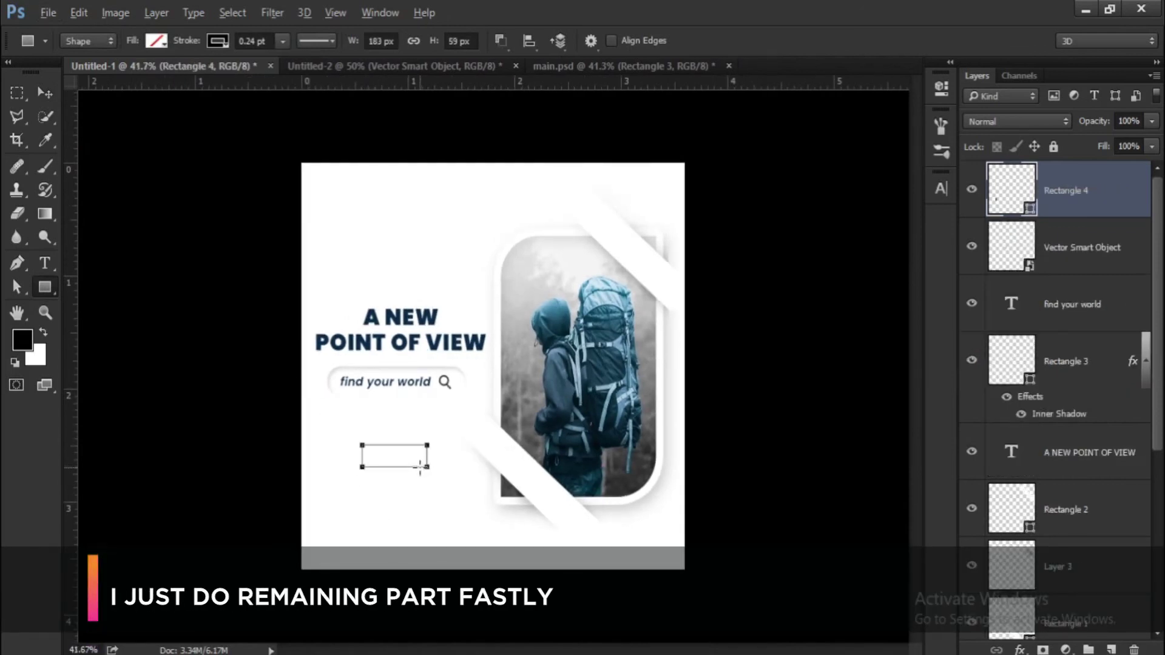
pyautogui.scroll(4, 476, 387)
# Set the small rectangle's stroke to none and fill it with the heading's dark navy
pyautogui.click(157, 41)
pyautogui.click(135, 135)
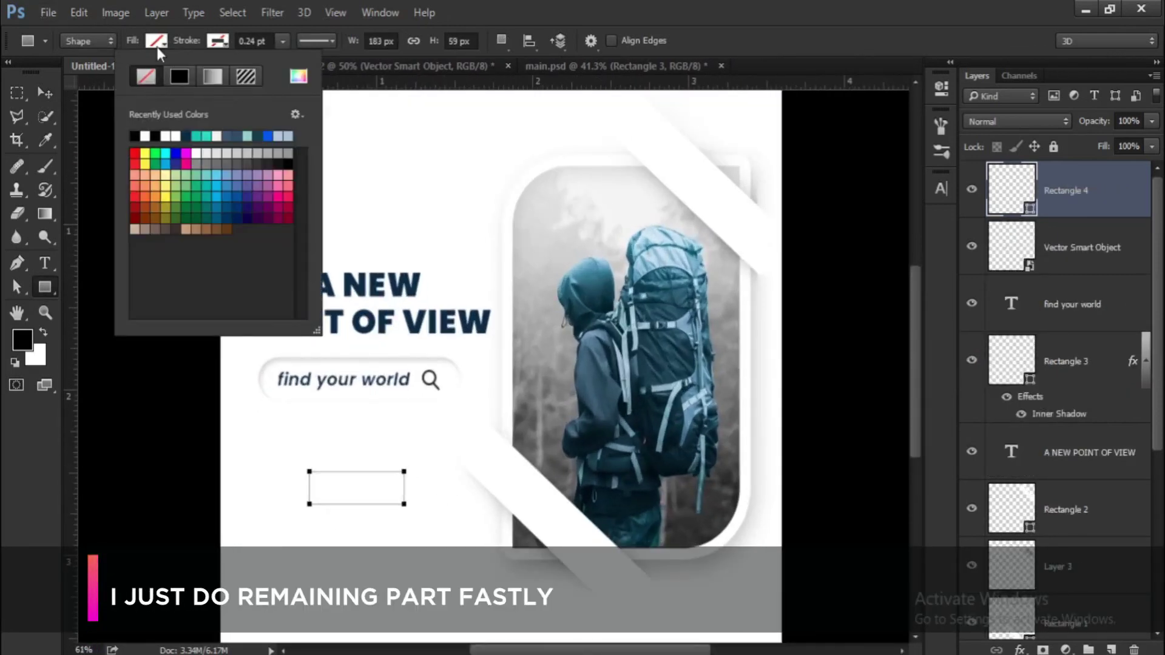
pyautogui.click(156, 42)
pyautogui.click(128, 136)
pyautogui.click(45, 93)
# Add the text "BOOK NOW" below the navy rectangle and set it to Poppins Bold
pyautogui.scroll(2, 361, 520)
pyautogui.click(46, 263)
pyautogui.click(297, 519)
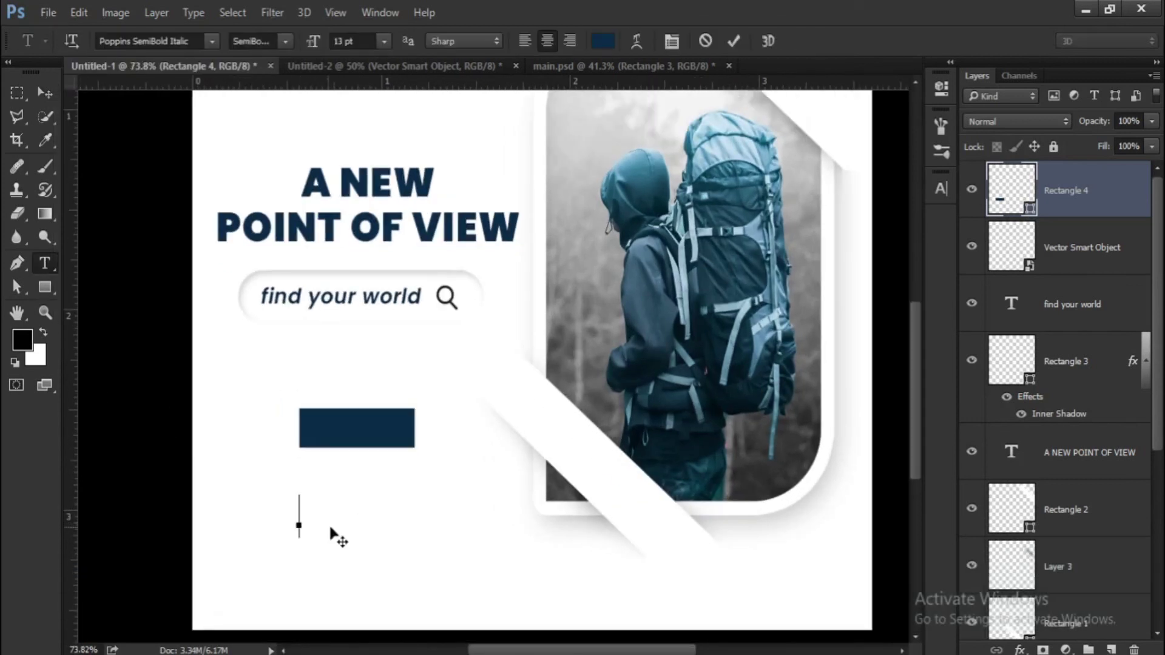
pyautogui.write('BOOK NOW')
pyautogui.moveTo(361, 499); pyautogui.dragTo(236, 503)
pyautogui.click(285, 42)
pyautogui.click(273, 260)
pyautogui.click(285, 41)
pyautogui.click(283, 234)
# Move the "BOOK NOW" text onto the navy rectangle and colour it white
pyautogui.click(45, 93)
pyautogui.click(46, 263)
pyautogui.moveTo(359, 511); pyautogui.dragTo(357, 447)
pyautogui.click(602, 42)
pyautogui.click(708, 271)
pyautogui.click(1114, 265)
pyautogui.click(45, 93)
# Reduce the "BOOK NOW" text to 12 pt and adjust its fit on the navy rectangle
pyautogui.doubleClick(356, 431)
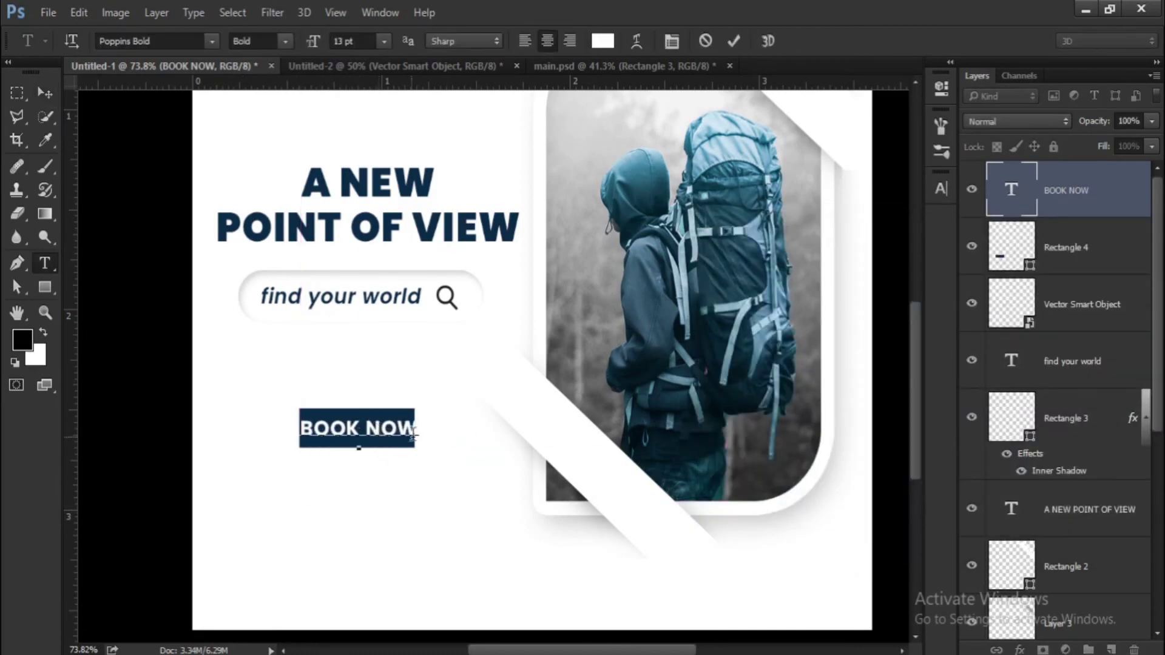
pyautogui.press('Left')
pyautogui.press('Left')
pyautogui.press('a')
pyautogui.click(412, 430)
pyautogui.hotkey('ctrl', 't')
pyautogui.moveTo(416, 429); pyautogui.dragTo(424, 427)
pyautogui.press('Return')
pyautogui.click(424, 472)
pyautogui.scroll(-3, 426, 473)
# Select the "BOOK NOW" text together with its navy rectangle and nudge both slightly upward
pyautogui.press('v')
pyautogui.click(1073, 251)
pyautogui.keyDown('shift'); pyautogui.click(1073, 198); pyautogui.keyUp('shift')
pyautogui.press('Up')
pyautogui.press('Up')
pyautogui.press('Up')
pyautogui.press('Up')
pyautogui.press('Up')
pyautogui.press('Up')
pyautogui.press('Up')
pyautogui.press('Up')
# Widen the navy rectangle around "BOOK NOW" and shift the text and rectangle up together
pyautogui.click(1082, 230)
pyautogui.scroll(13, 385, 495)
pyautogui.hotkey('ctrl', 't')
pyautogui.moveTo(478, 441); pyautogui.dragTo(486, 441)
pyautogui.press('Return')
pyautogui.scroll(-9, 549, 475)
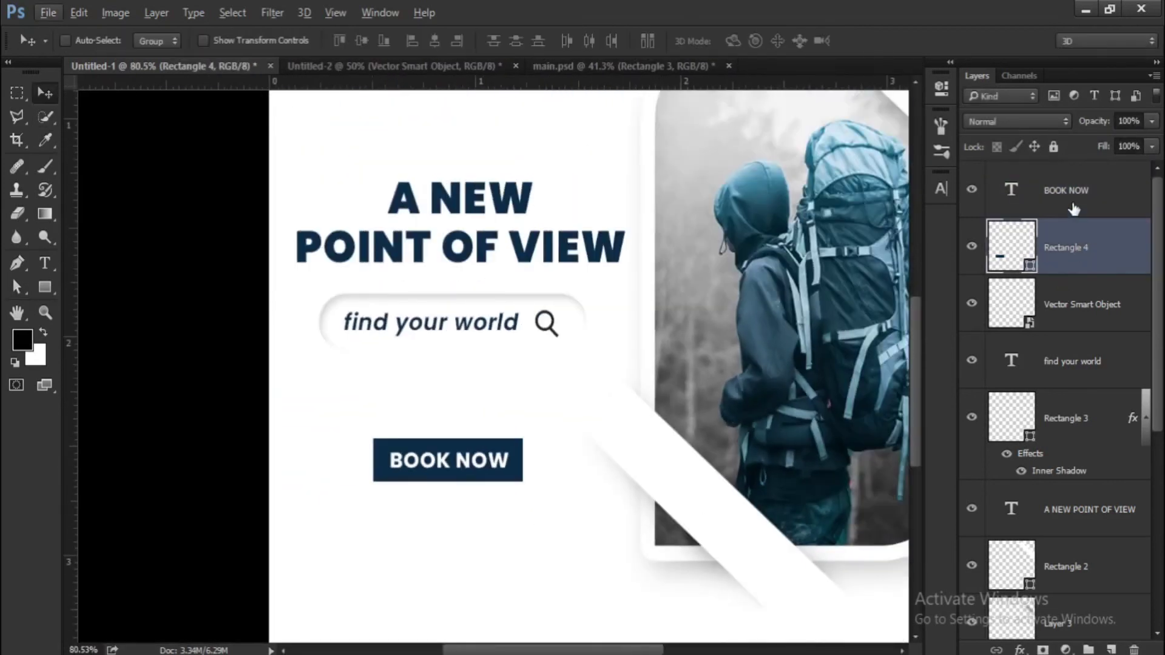
pyautogui.keyDown('shift'); pyautogui.click(1073, 205); pyautogui.keyUp('shift')
pyautogui.hotkey('shift', 'Up')
pyautogui.press('t')
pyautogui.click(394, 536)
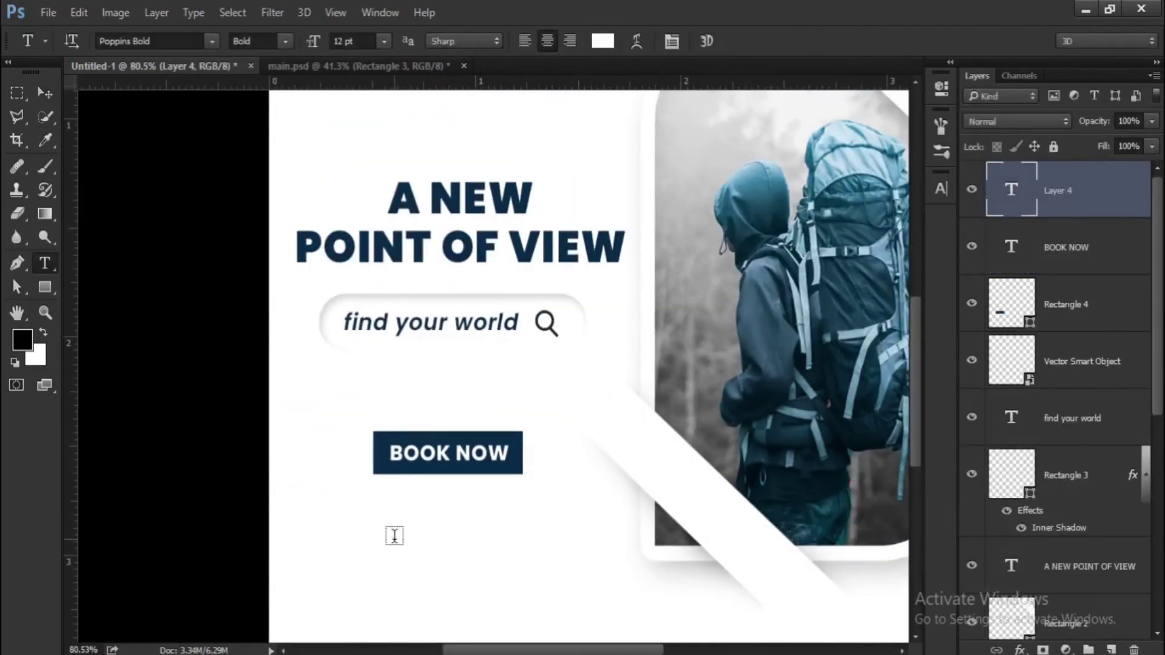
pyautogui.click(389, 530)
pyautogui.click(606, 41)
pyautogui.moveTo(733, 383); pyautogui.dragTo(739, 507)
pyautogui.press('Return')
pyautogui.write('www.traveller.com')
# Position the website address centred just beneath the "BOOK NOW" button and set it to Poppins SemiBold
pyautogui.click(45, 92)
pyautogui.moveTo(431, 512); pyautogui.dragTo(487, 514)
pyautogui.scroll(4, 482, 506)
pyautogui.press('t')
pyautogui.click(510, 526)
pyautogui.hotkey('ctrl', 'a')
pyautogui.click(286, 41)
pyautogui.click(267, 205)
pyautogui.click(45, 92)
# Draw a rectangle about 598 × 139 px above the heading and fill it with black
pyautogui.scroll(-5, 516, 513)
pyautogui.press('u')
pyautogui.moveTo(315, 206); pyautogui.dragTo(489, 249)
pyautogui.scroll(1, 493, 367)
pyautogui.click(156, 41)
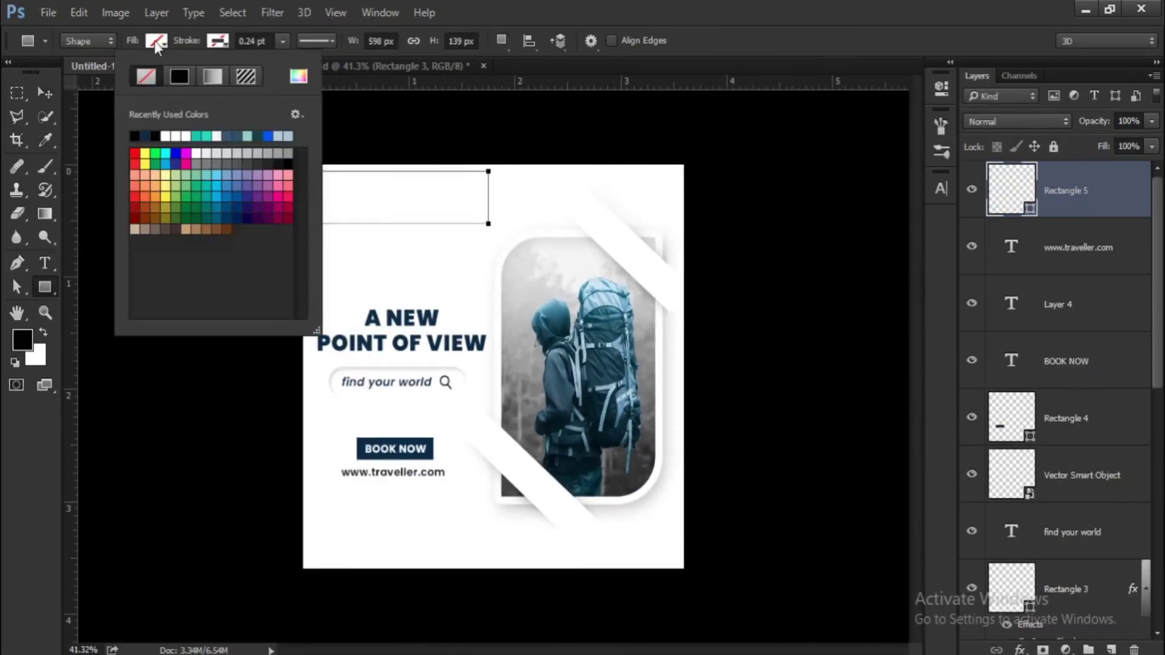
pyautogui.click(74, 135)
# Rotate the black rectangle diagonally and place it as a ribbon across the canvas's upper-left corner
pyautogui.click(45, 93)
pyautogui.scroll(1, 395, 194)
pyautogui.hotkey('ctrl', 't')
pyautogui.moveTo(500, 203); pyautogui.dragTo(508, 96)
pyautogui.scroll(-1, 417, 173)
pyautogui.moveTo(427, 161); pyautogui.dragTo(402, 174)
pyautogui.press('Return')
# Add the text "SPECIAL OFFER" above the heading and colour it white
pyautogui.scroll(-1, 431, 339)
pyautogui.press('t')
pyautogui.click(412, 282)
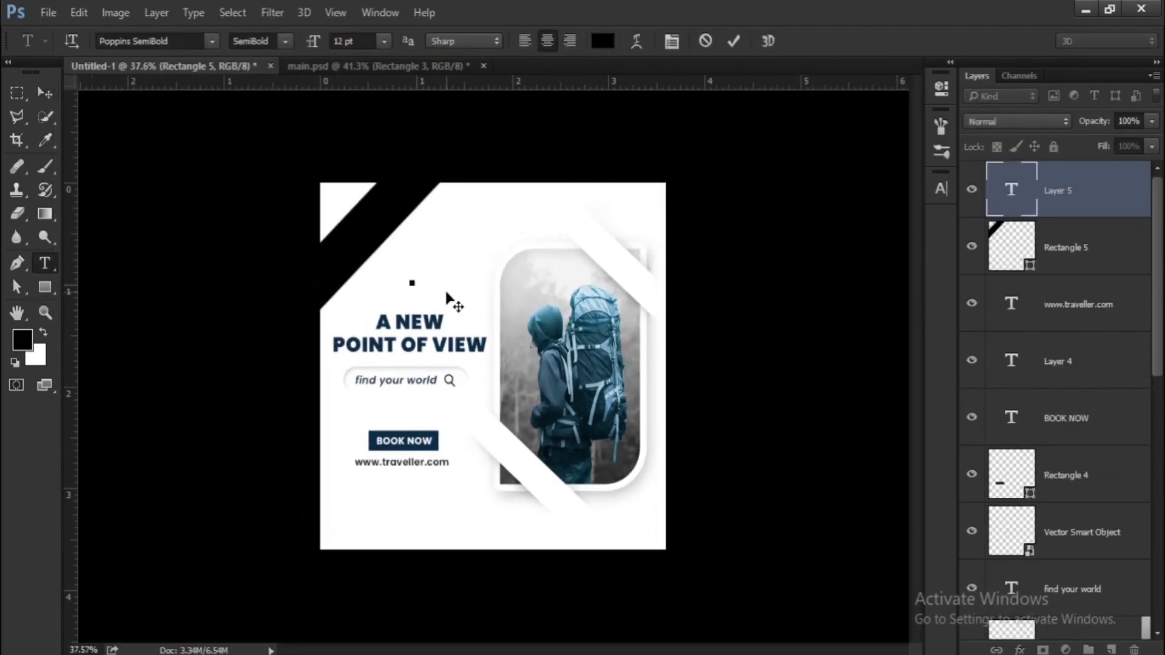
pyautogui.hotkey('ctrl', 'a')
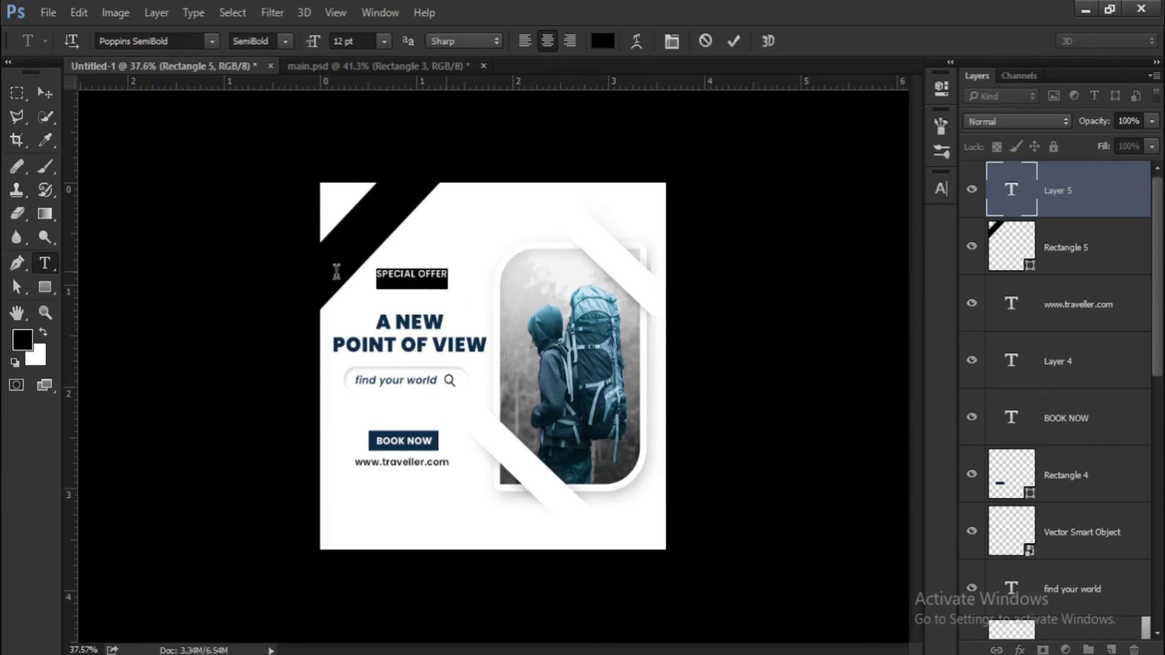
pyautogui.click(603, 41)
pyautogui.click(706, 268)
pyautogui.click(1095, 257)
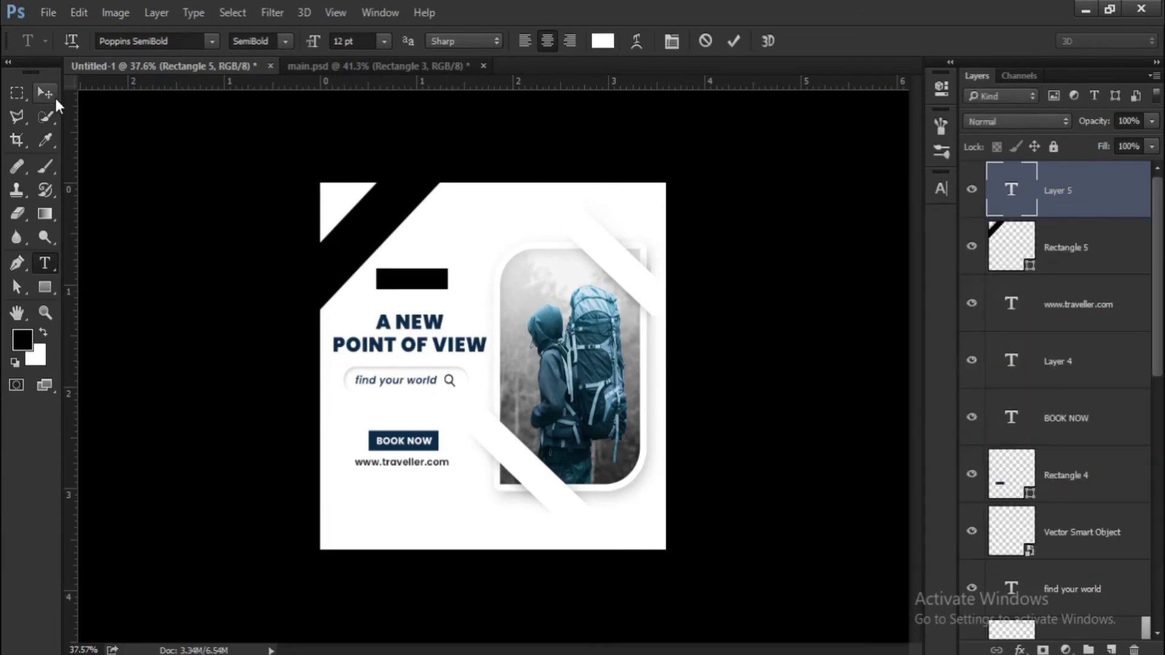
# Rotate the "SPECIAL OFFER" text to follow the black ribbon, place it there and scale it to about 135%
pyautogui.click(45, 92)
pyautogui.hotkey('ctrl', 't')
pyautogui.moveTo(429, 276); pyautogui.dragTo(396, 234)
pyautogui.moveTo(426, 255); pyautogui.dragTo(427, 212)
pyautogui.press('Return')
pyautogui.scroll(3, 364, 212)
pyautogui.moveTo(351, 198); pyautogui.dragTo(327, 200)
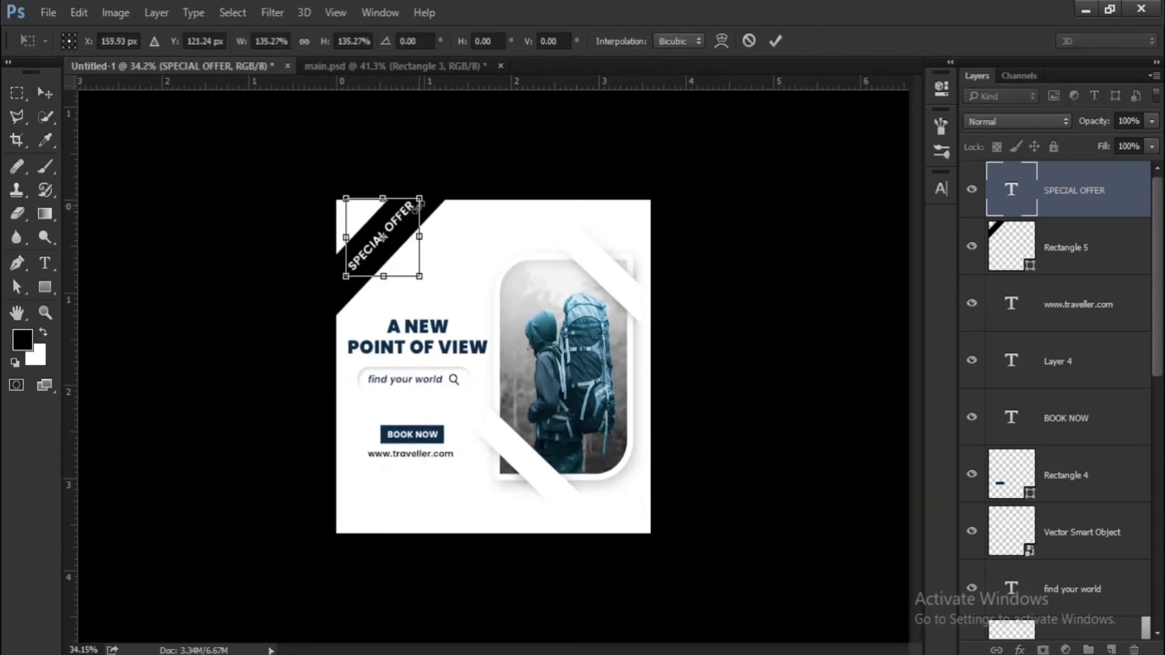
pyautogui.press('Return')
# Set the "SPECIAL OFFER" text to Poppins Black at 18 pt
pyautogui.scroll(3, 364, 212)
pyautogui.moveTo(364, 200); pyautogui.dragTo(315, 230)
pyautogui.doubleClick(315, 229)
pyautogui.click(285, 40)
pyautogui.click(260, 295)
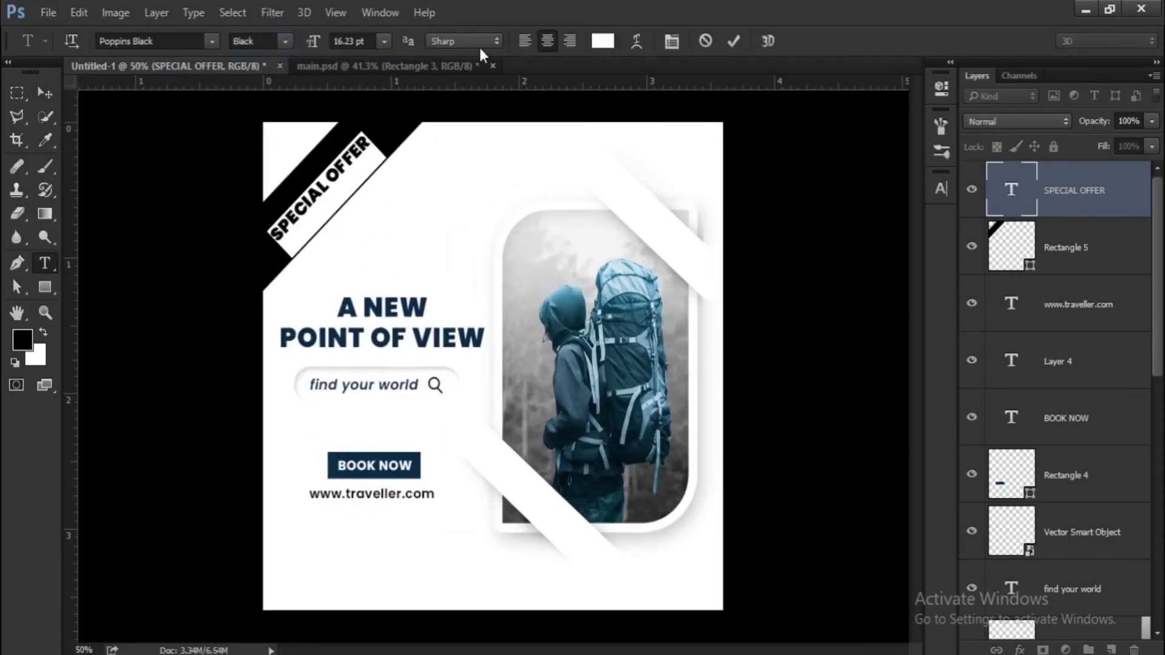
pyautogui.click(373, 41)
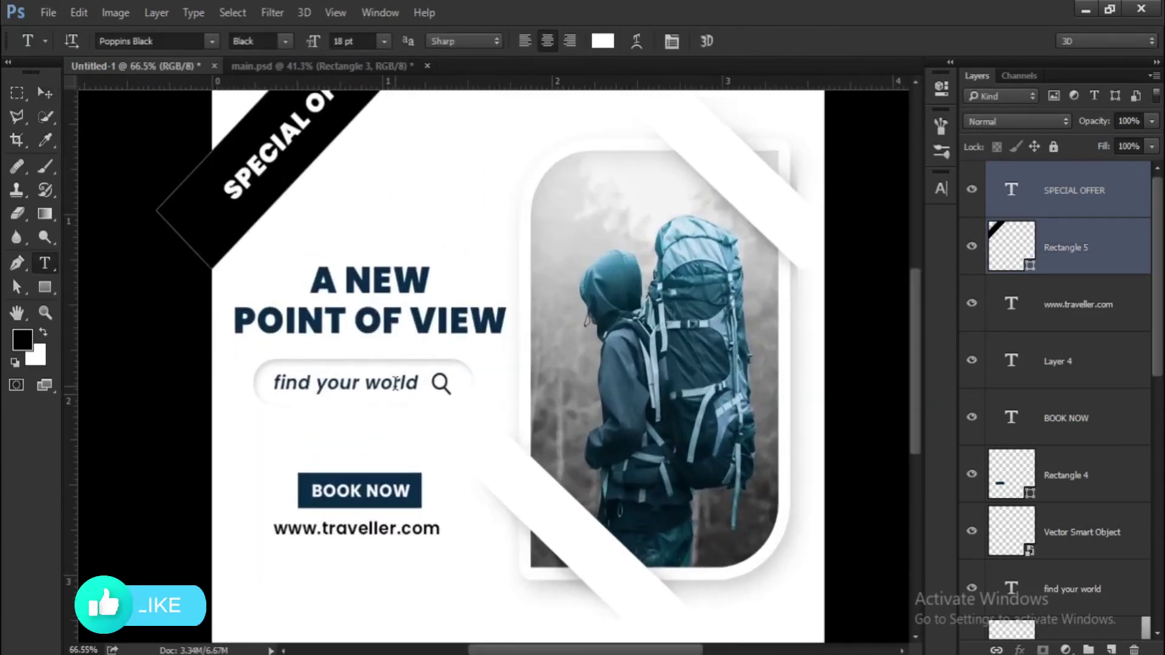
# Recolour the "find your world" text to a lighter navy blue
pyautogui.tripleClick(395, 385)
pyautogui.click(602, 41)
pyautogui.moveTo(864, 416); pyautogui.dragTo(832, 403)
pyautogui.press('Return')
pyautogui.tripleClick(356, 531)
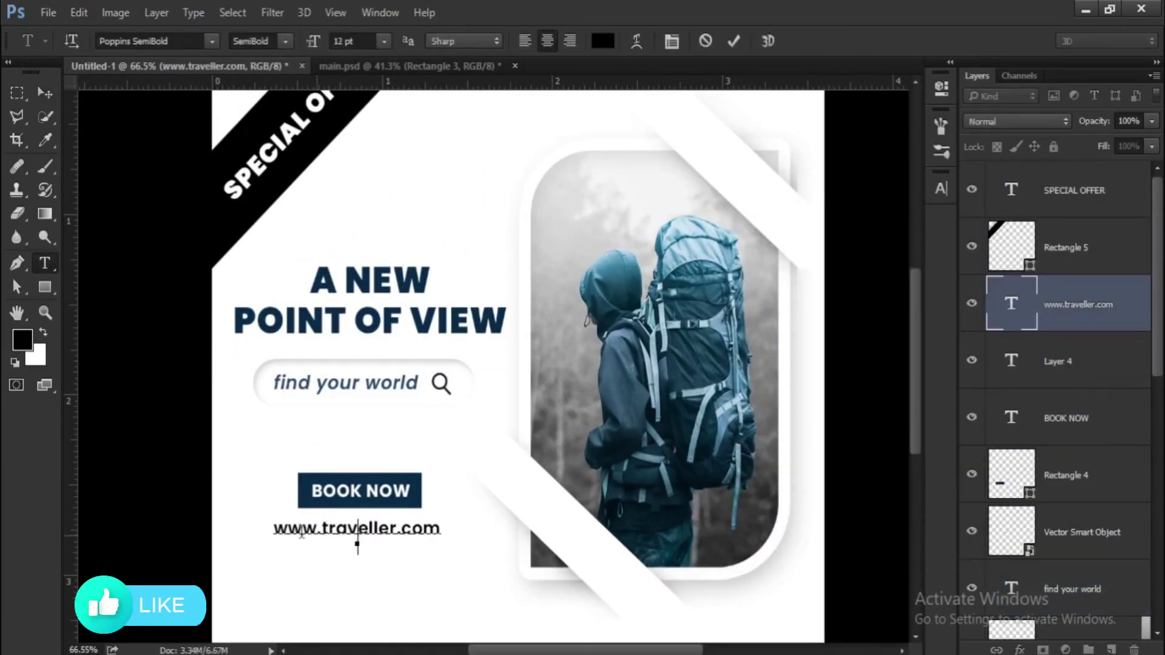
pyautogui.click(602, 41)
pyautogui.moveTo(832, 403); pyautogui.dragTo(844, 420)
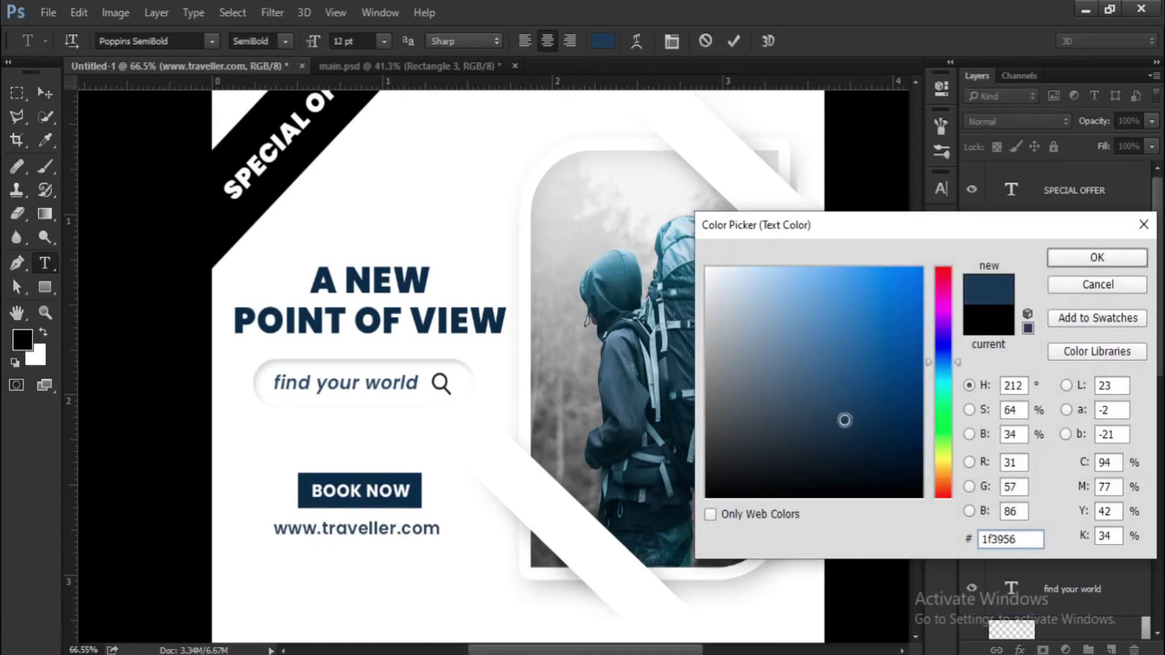